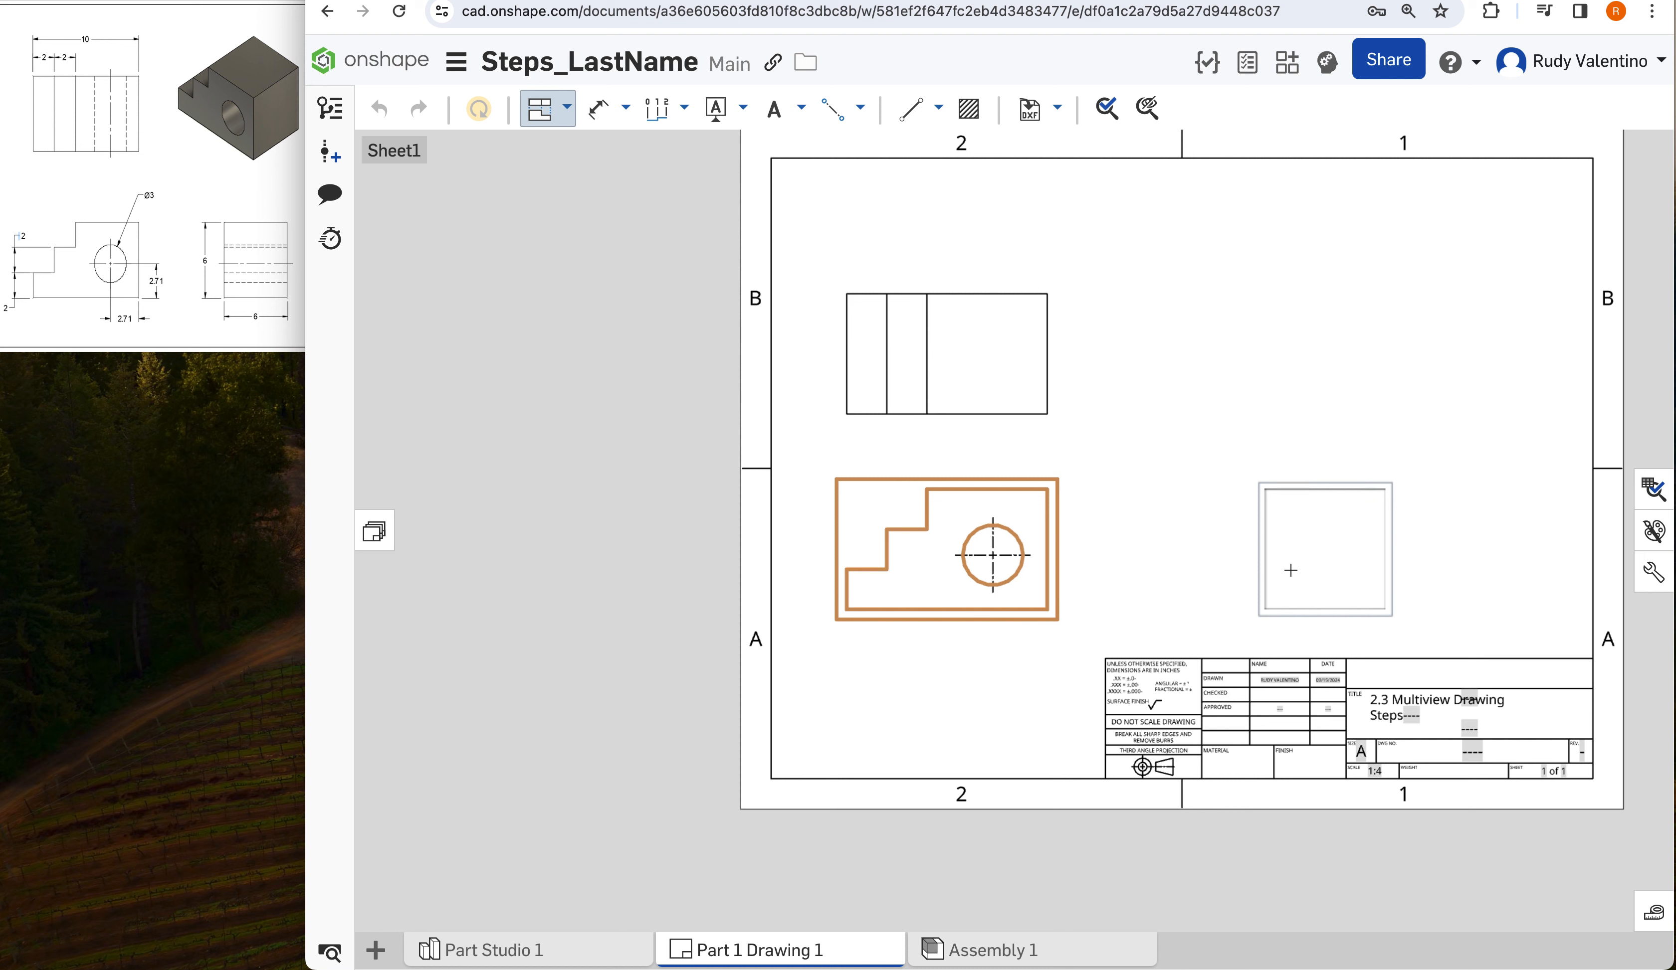
- Place a right side view and an isometric view projected from the front view, with the isometric in the sheet's upper-right area
click(1283, 568)
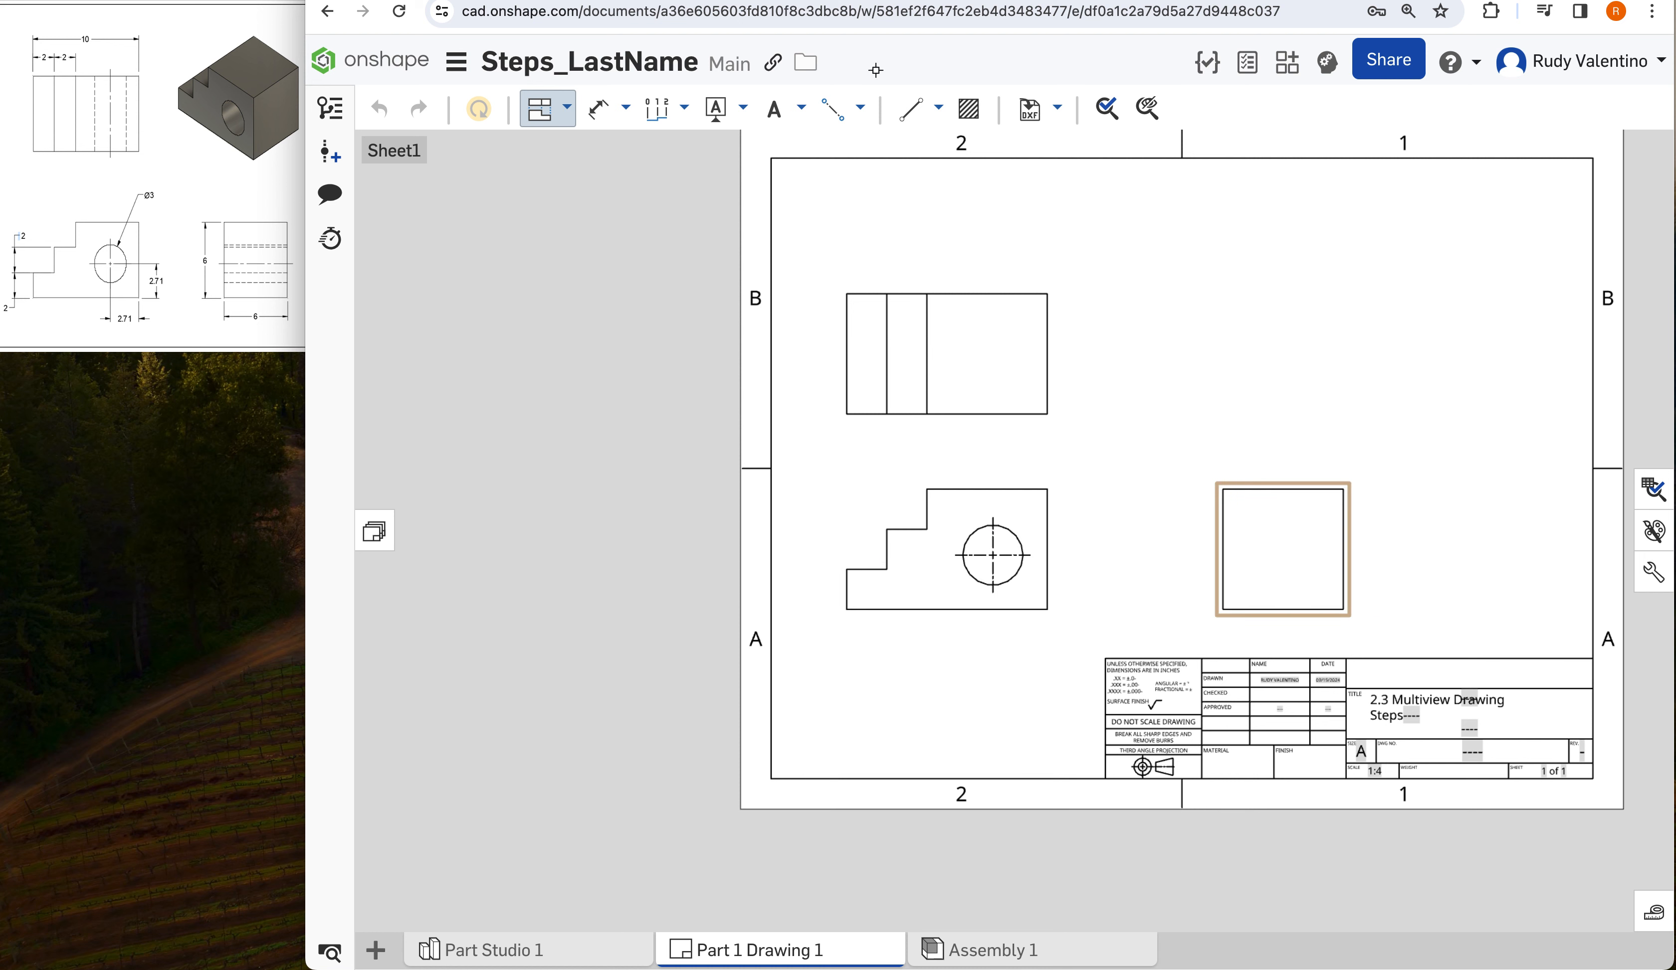
click(1014, 576)
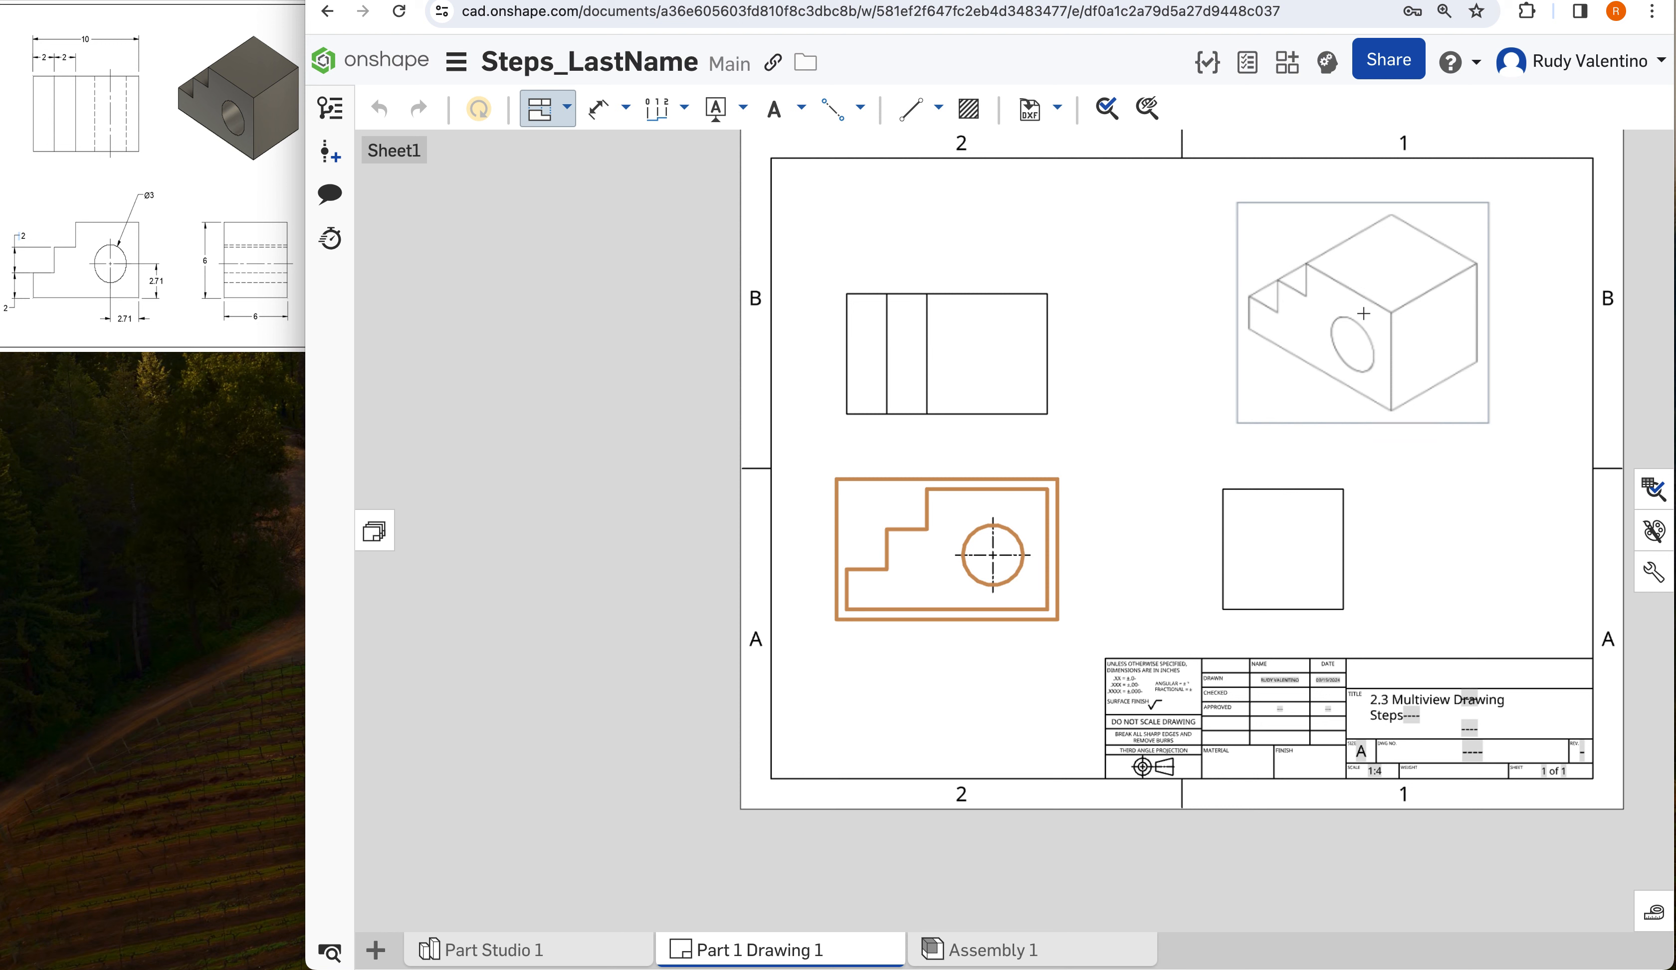
click(1363, 313)
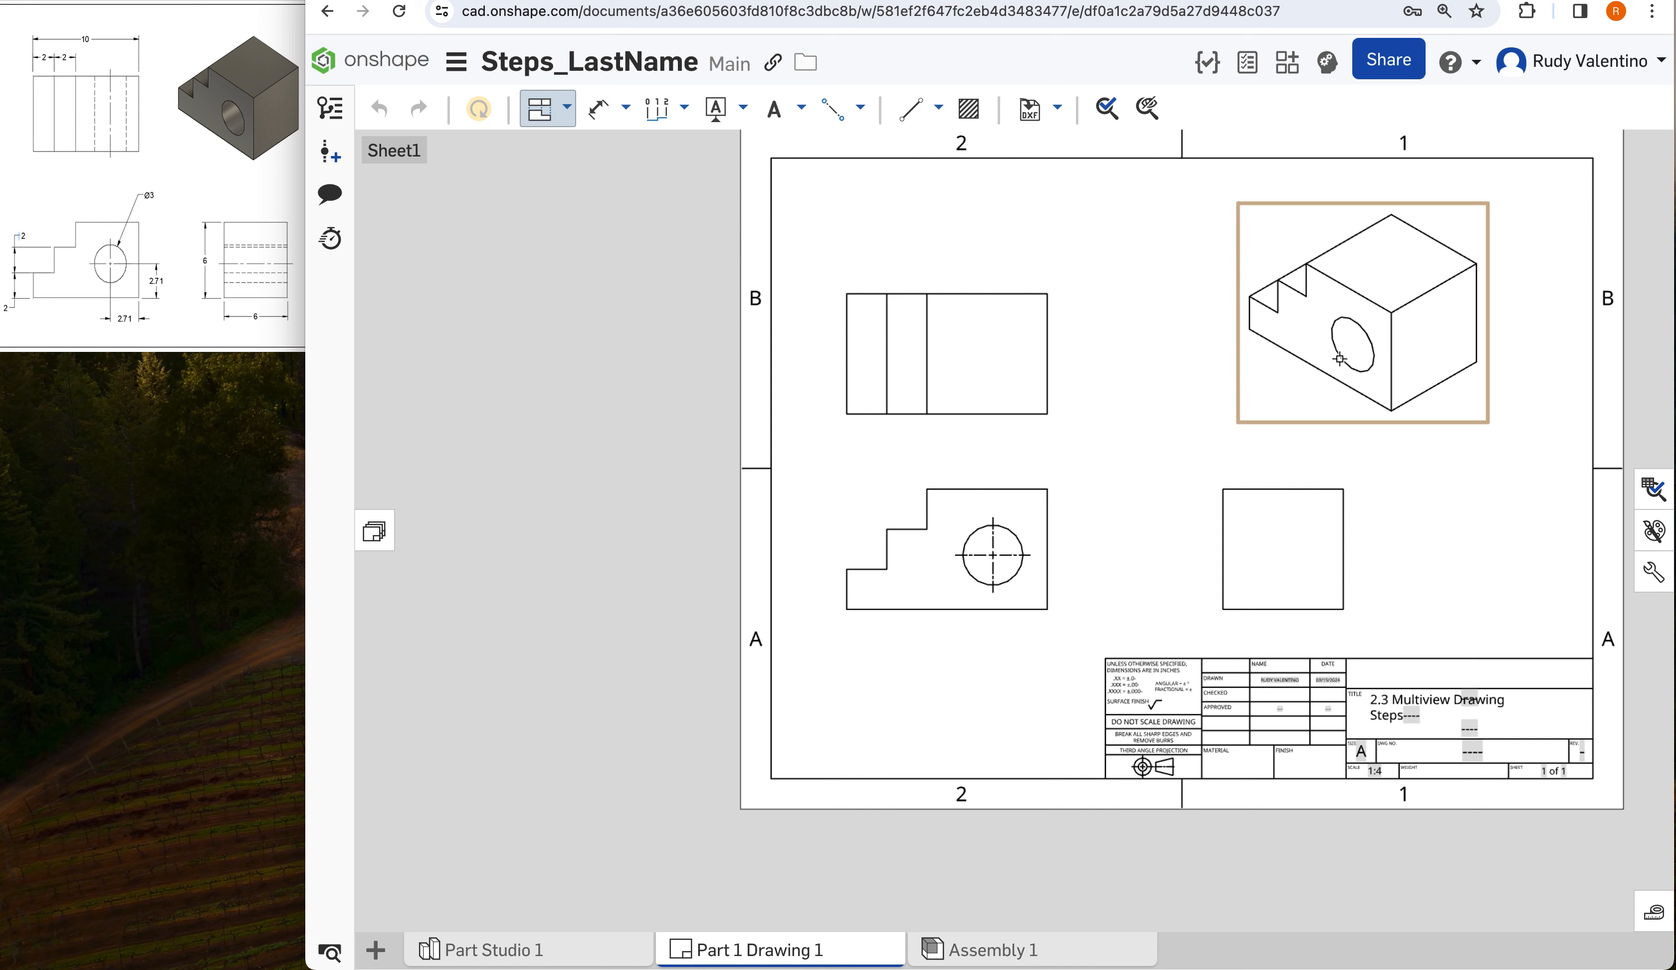
key(Escape)
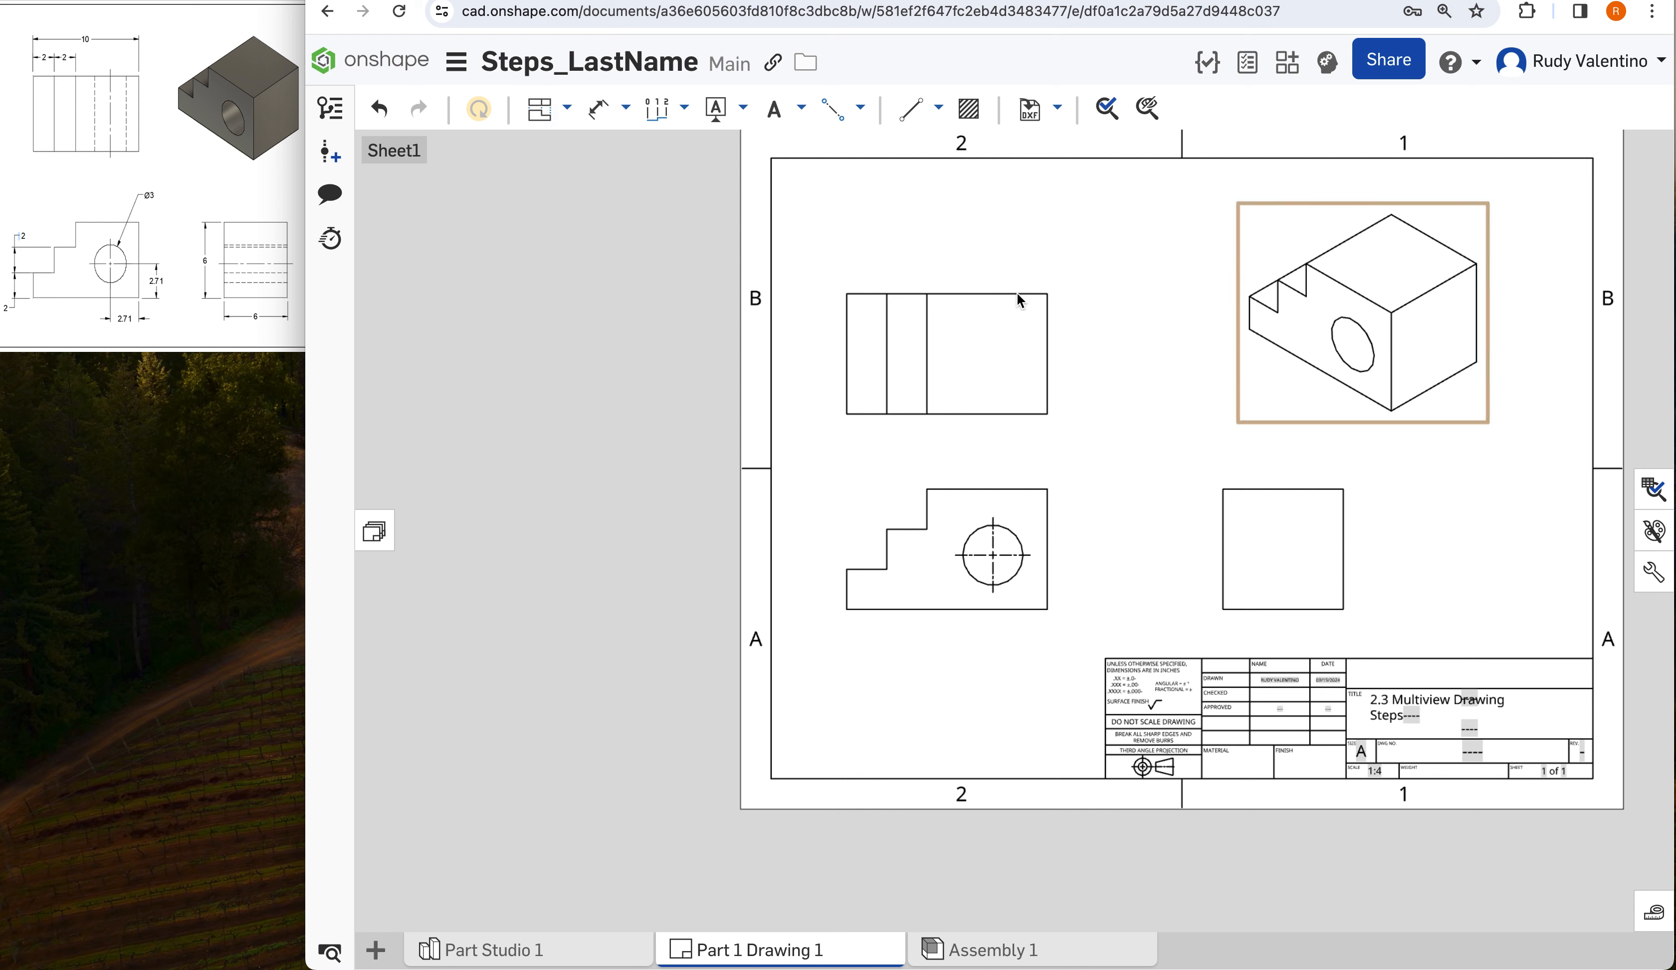
- Move the top view farther above the front view and shift the front view slightly right on the sheet
click(961, 377)
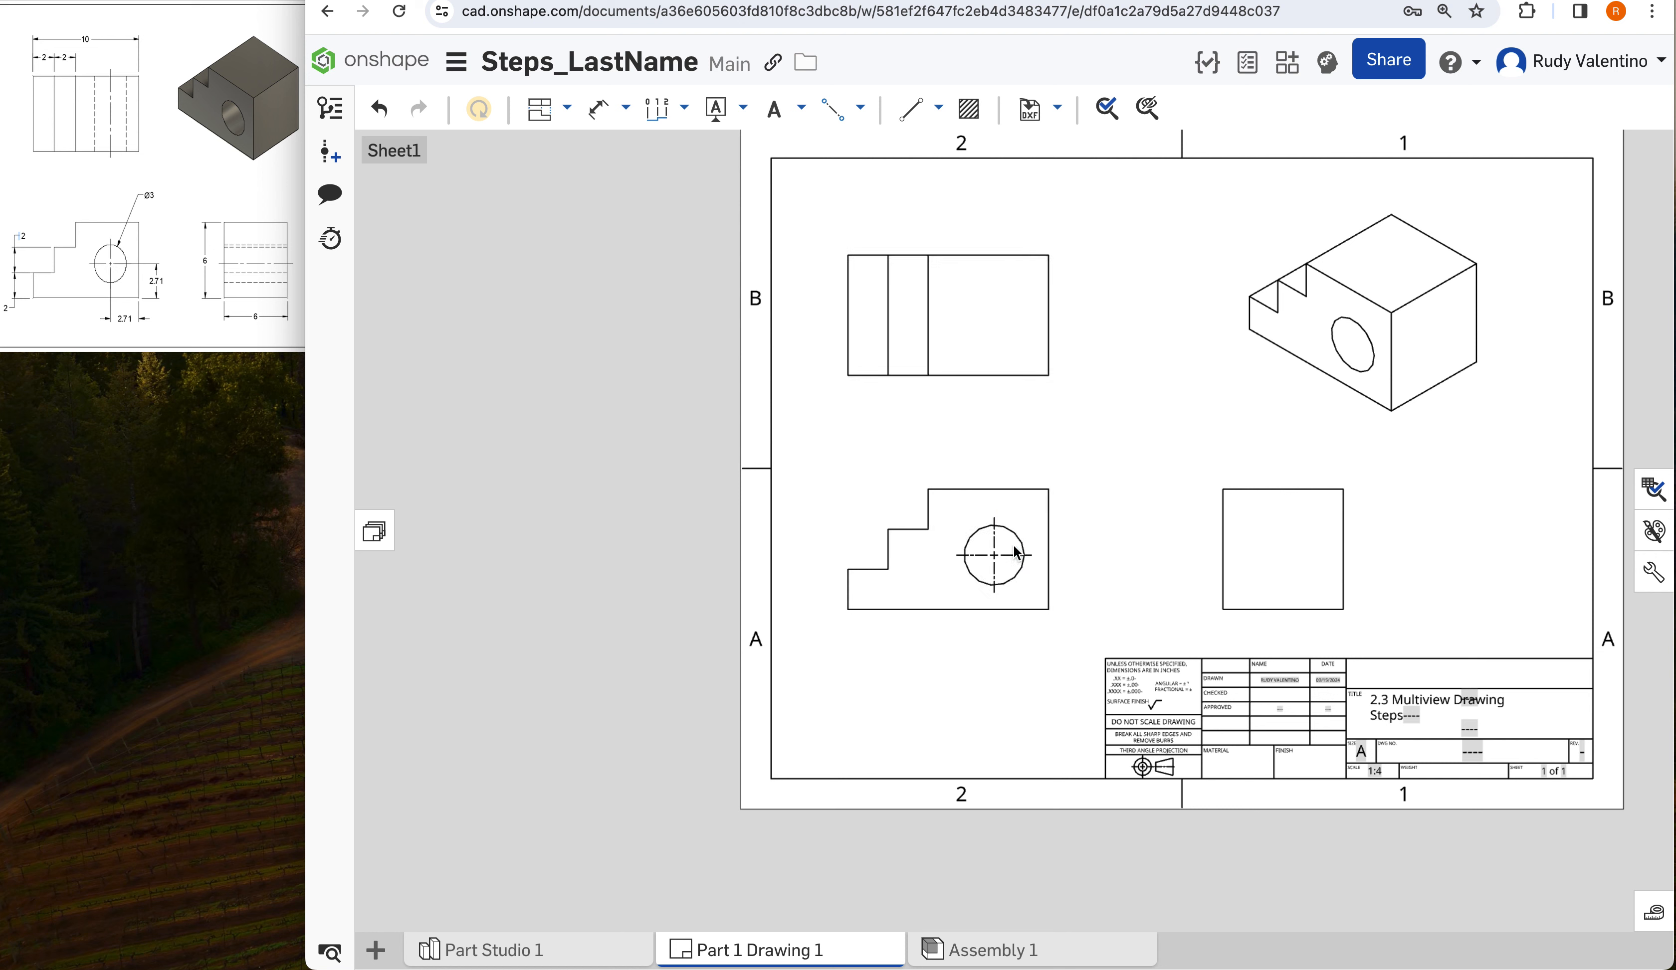
drag(1029, 543, 1054, 535)
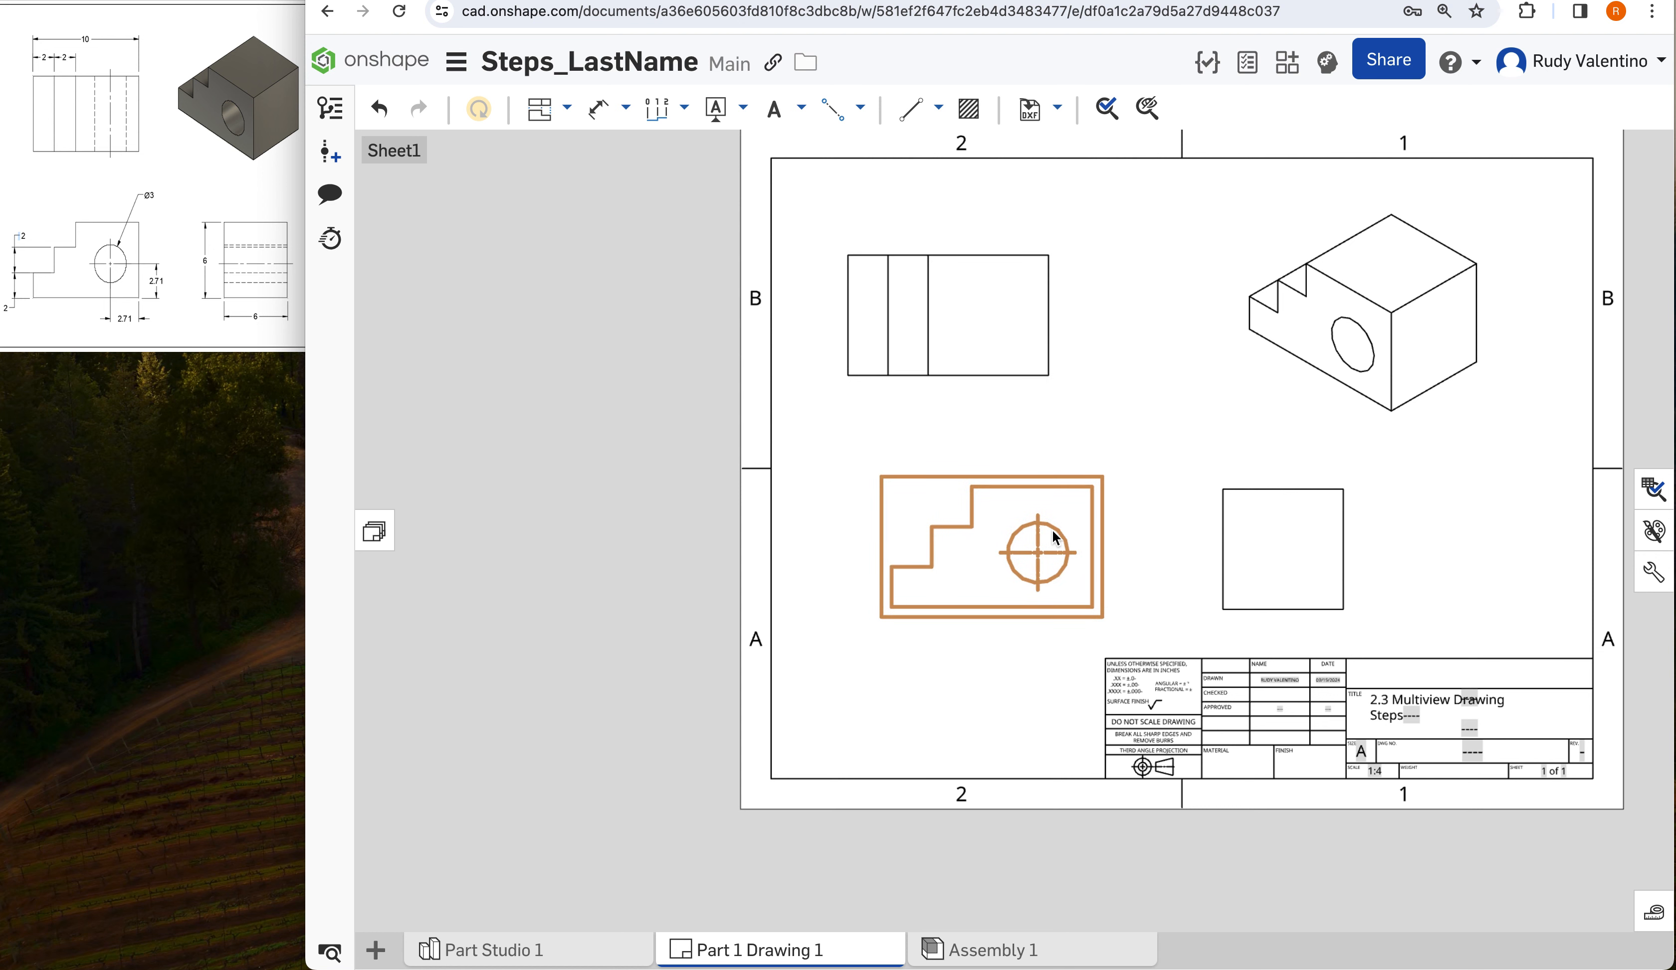
- Display the isometric view as a shaded view
double_click(1383, 312)
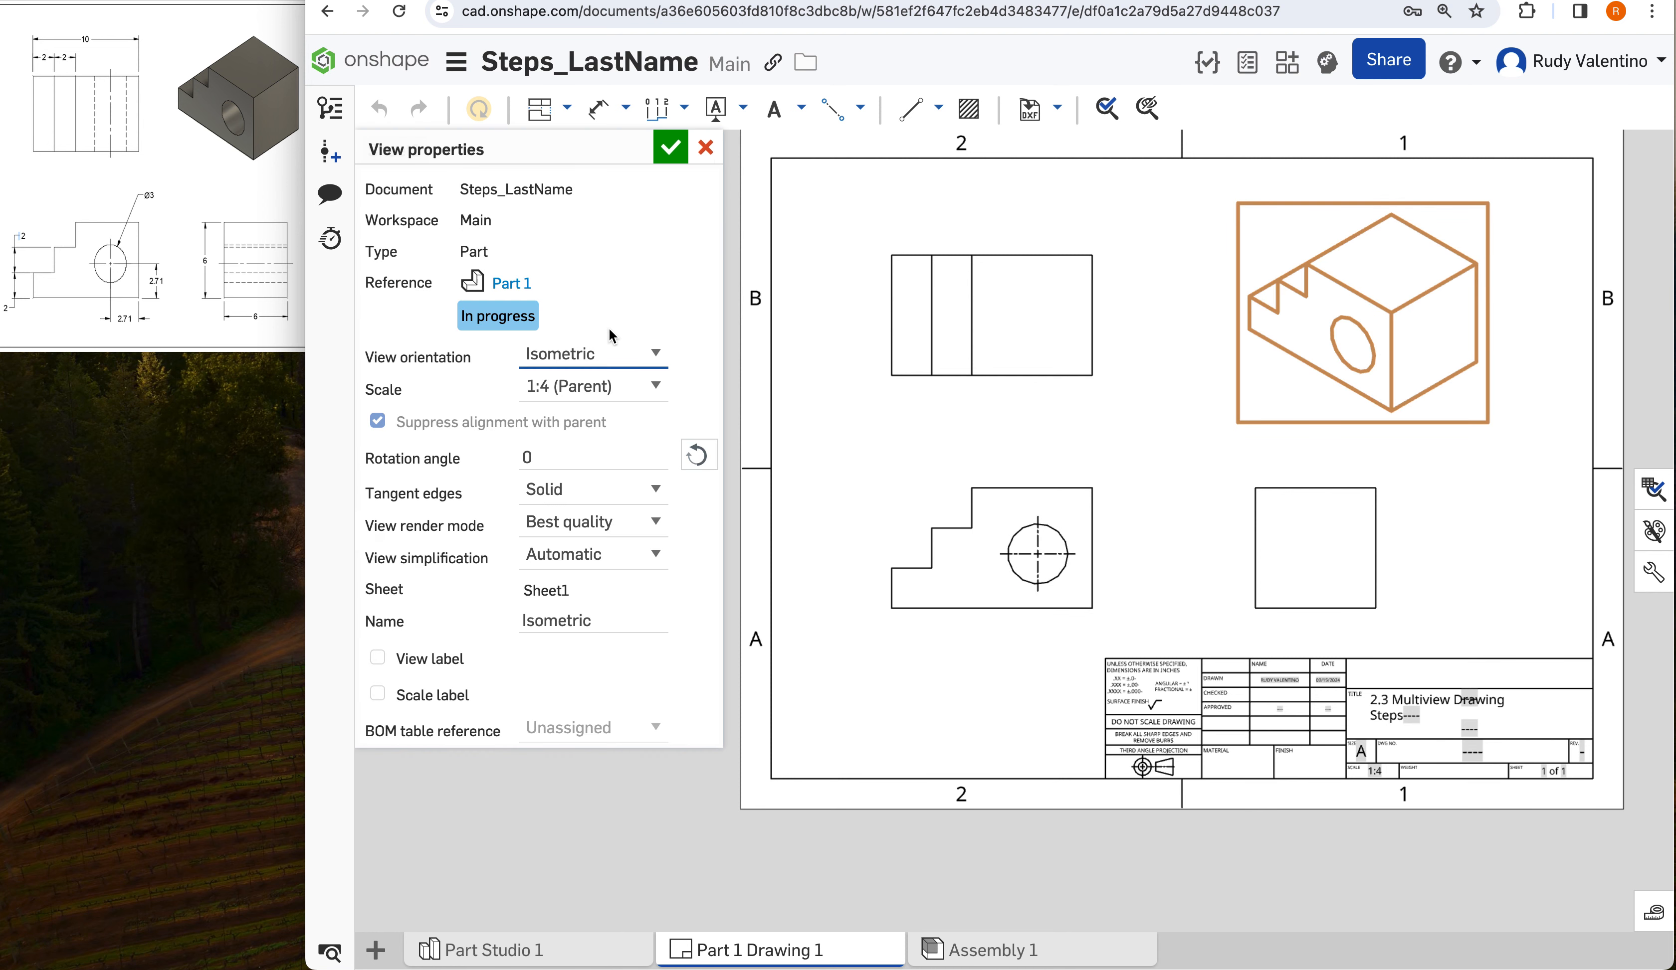
click(705, 147)
right_click(1397, 300)
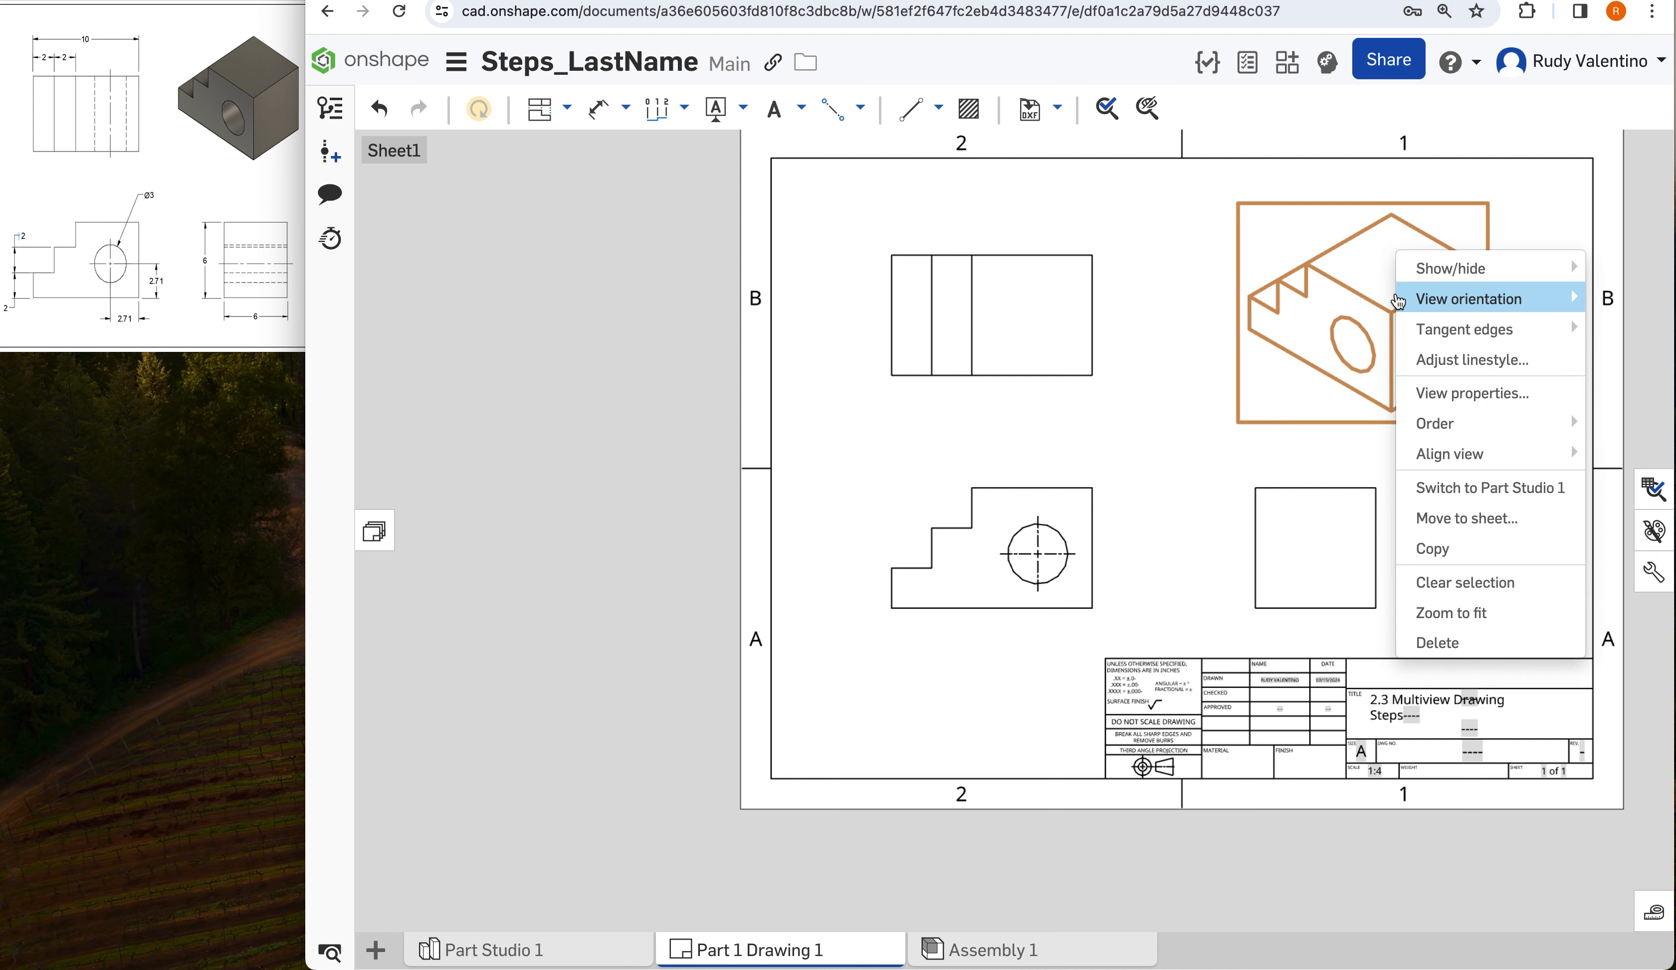
mouse_move(1418, 268)
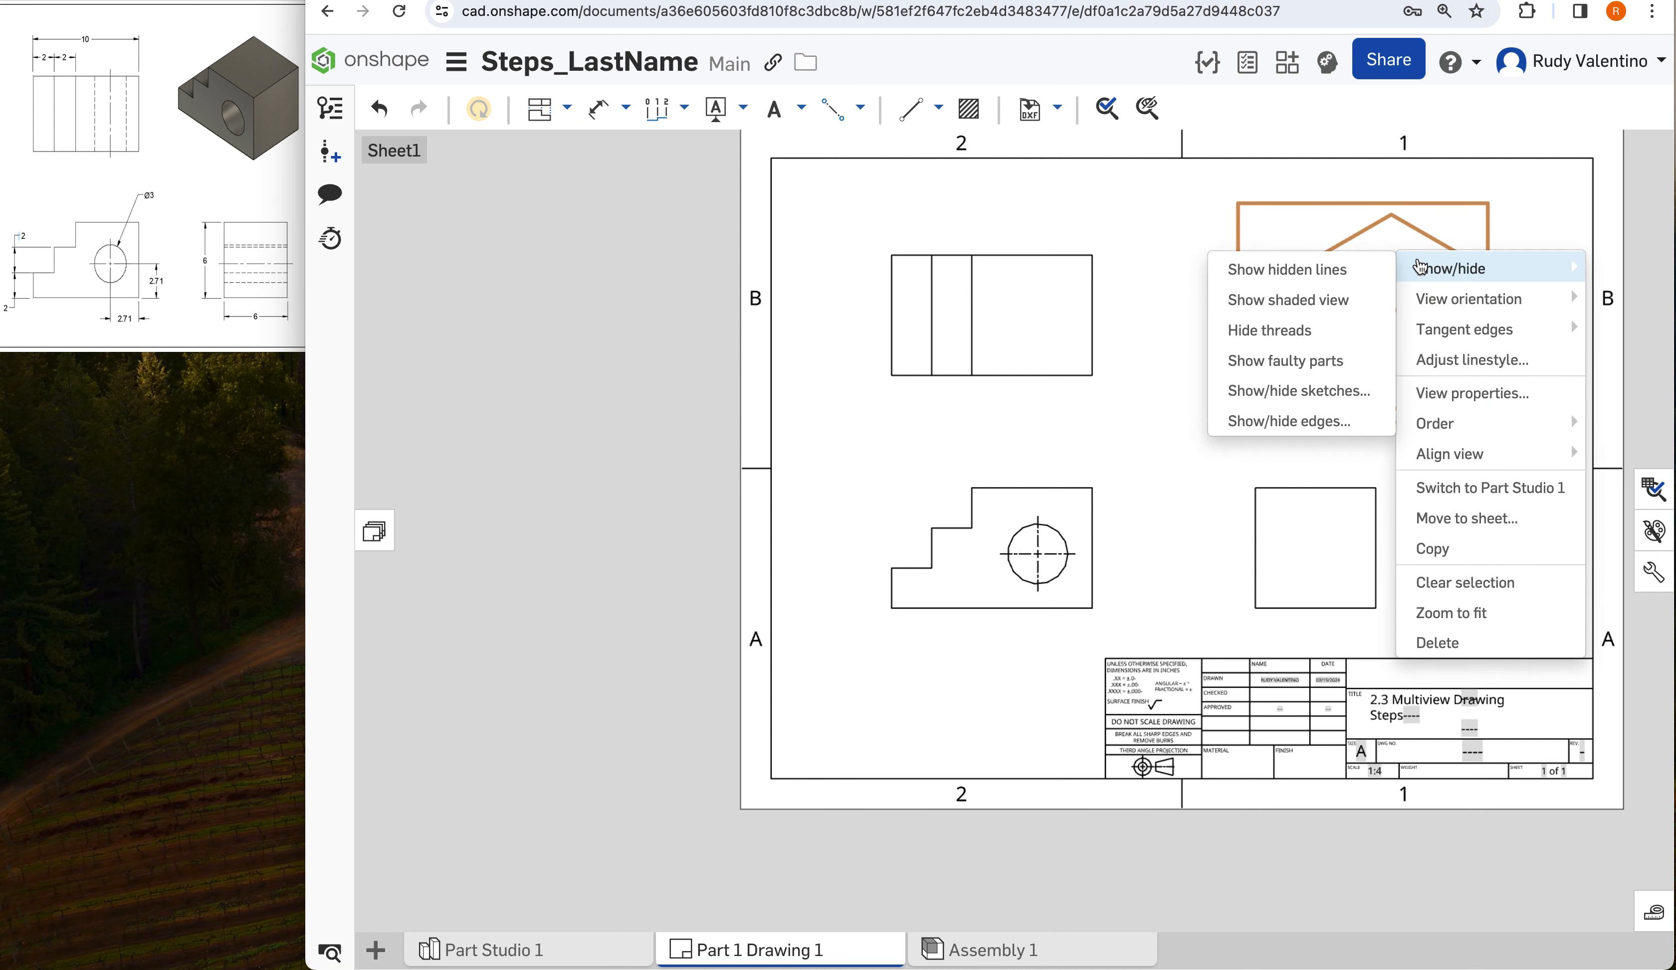
click(1351, 308)
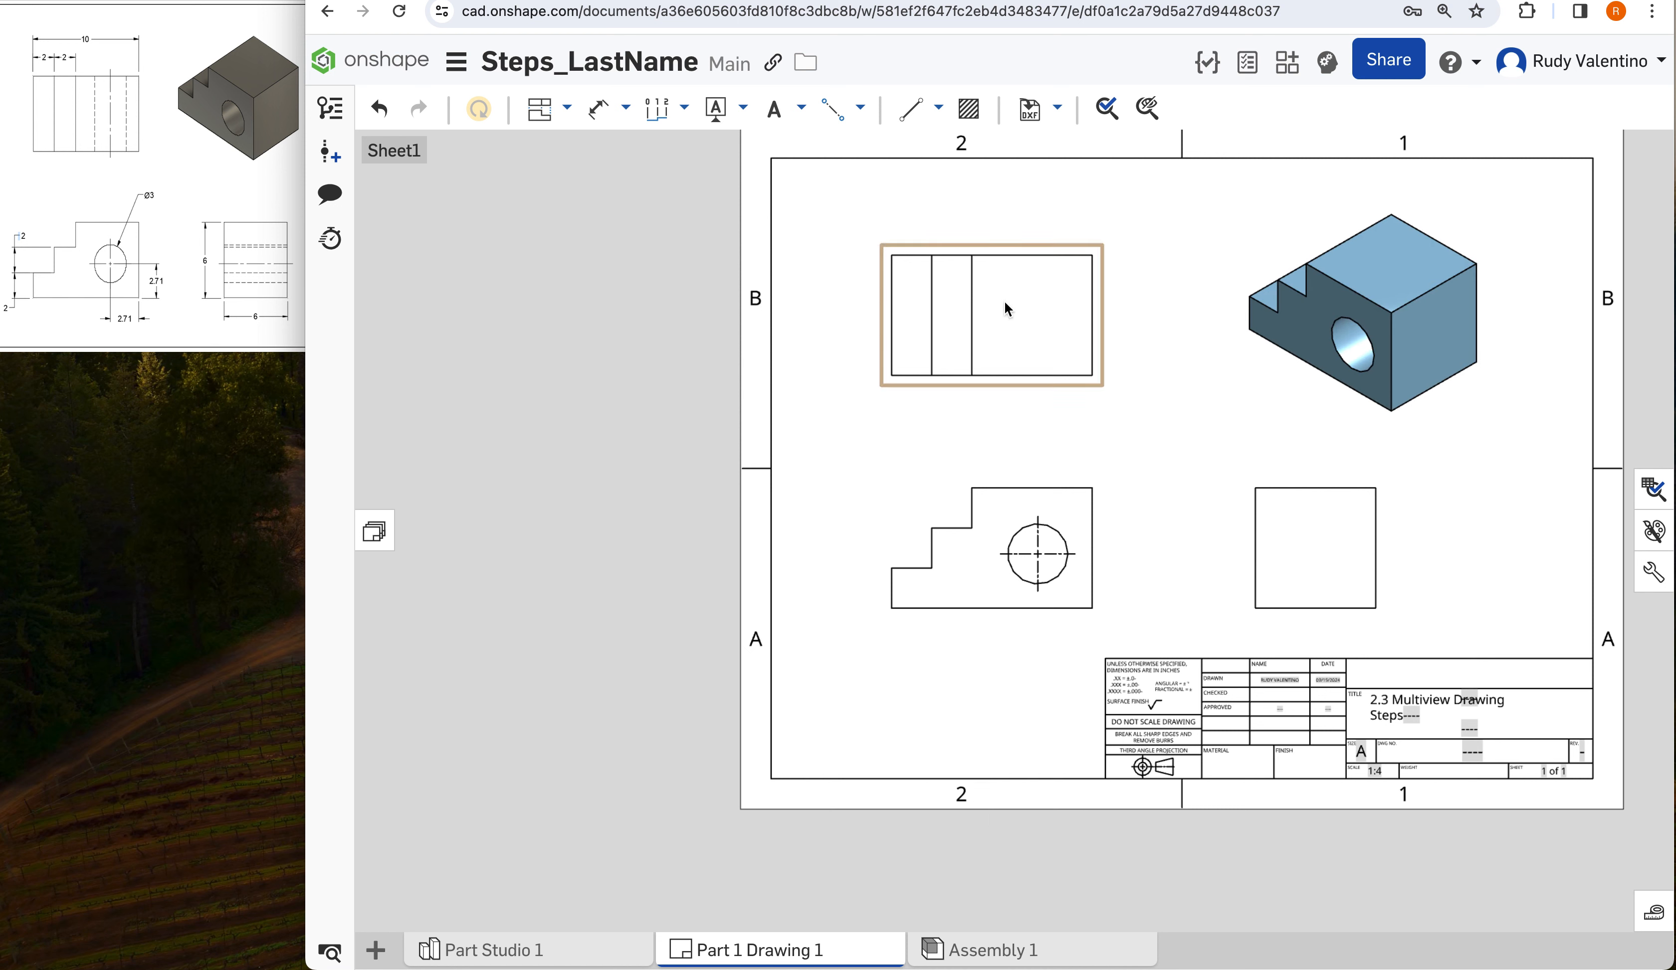
- Show hidden lines in the top view and the right side view
right_click(1058, 329)
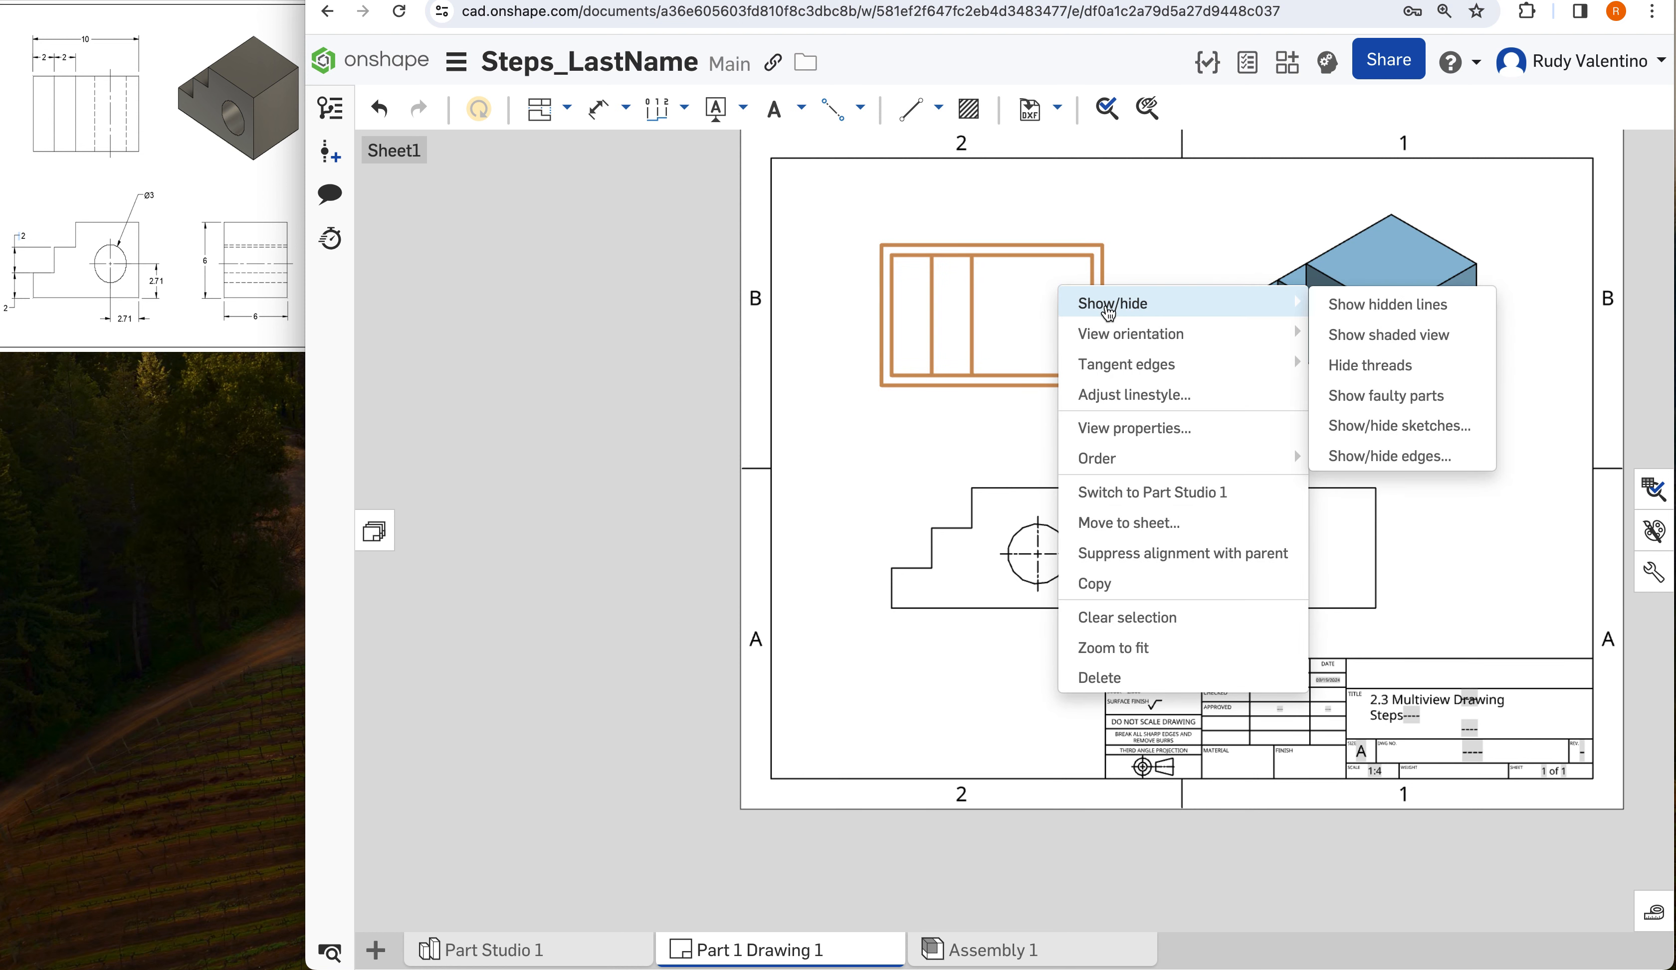
click(1409, 304)
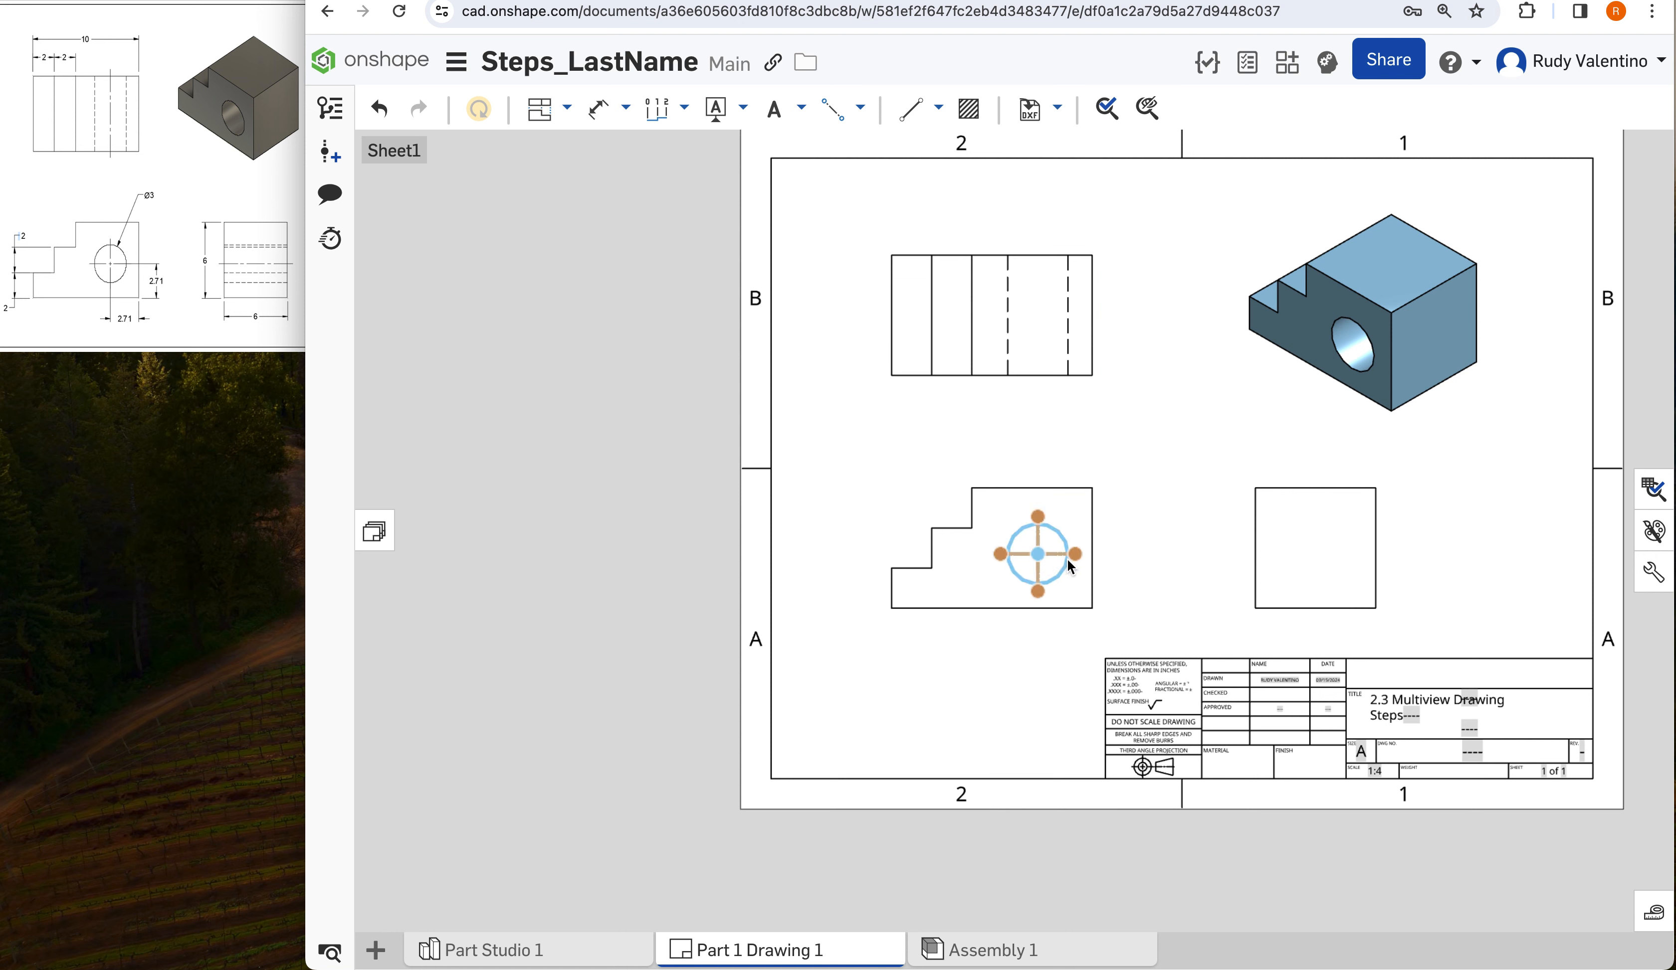
right_click(1295, 511)
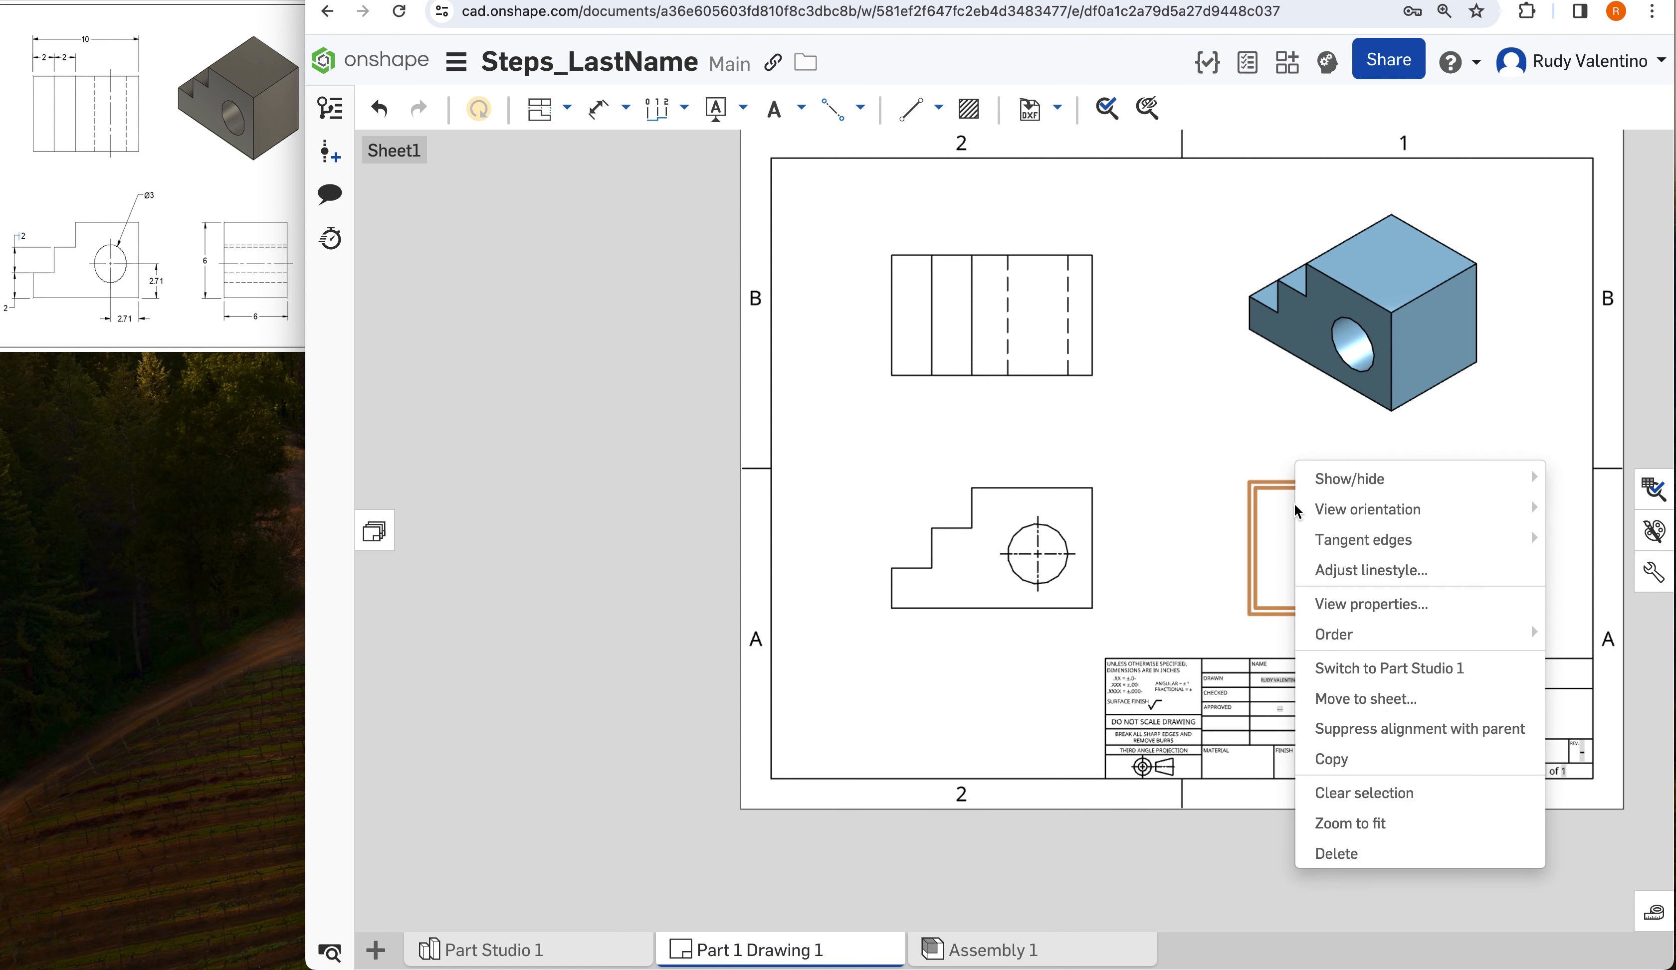
mouse_move(1393, 490)
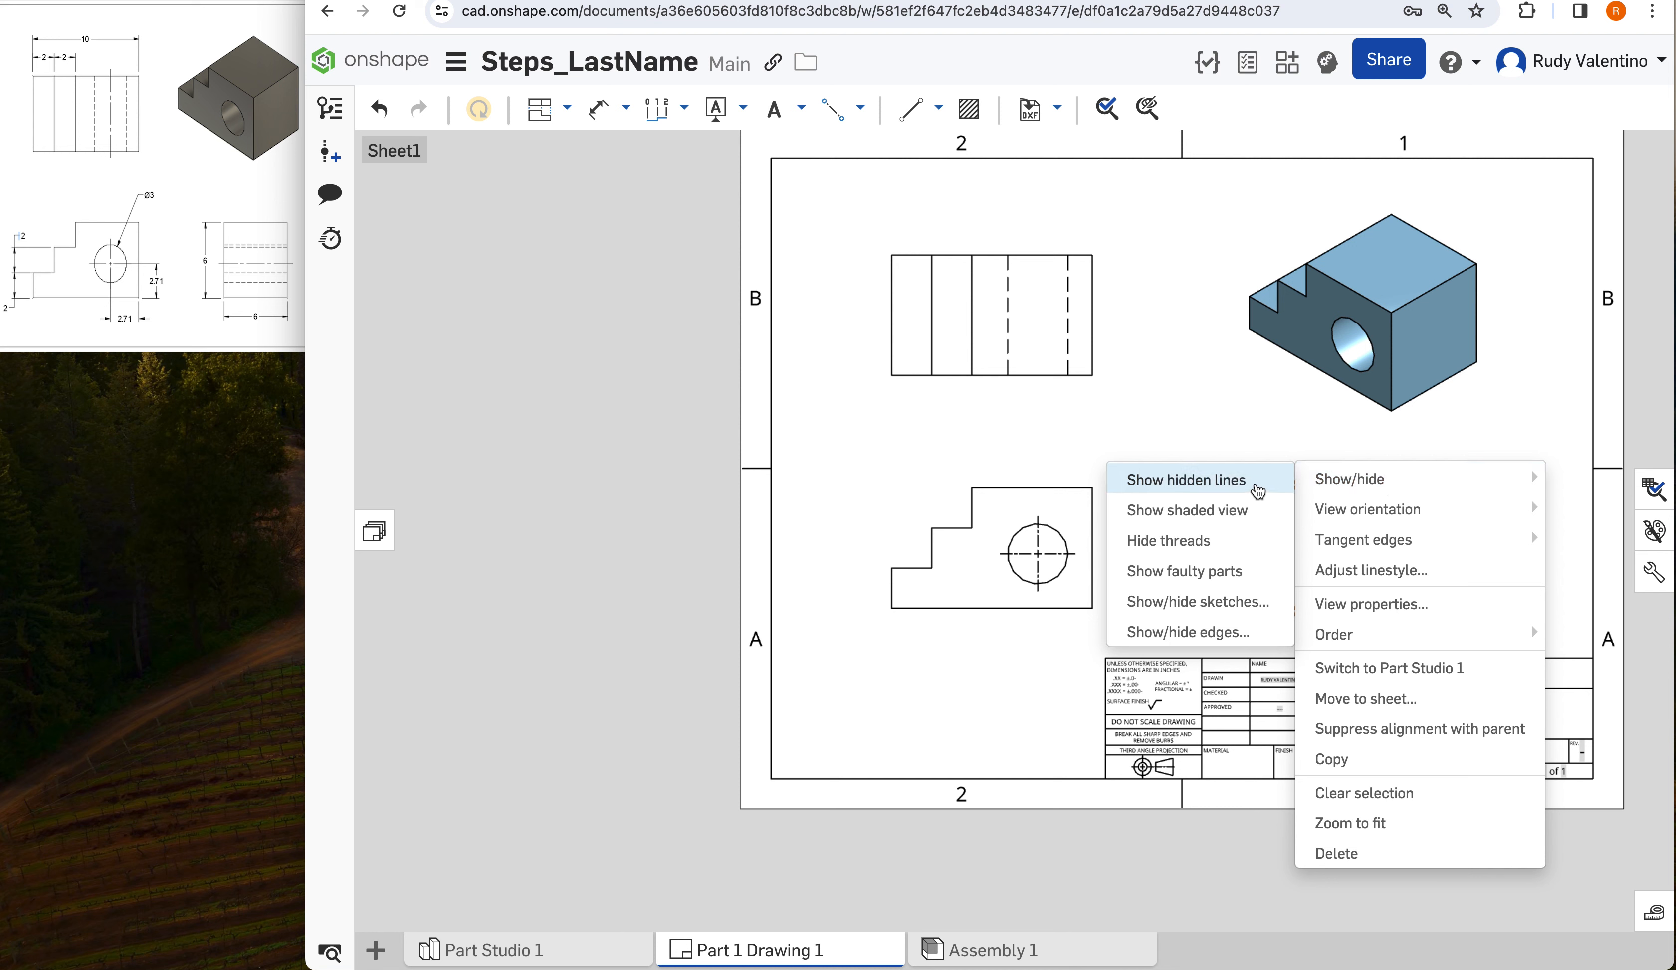
click(1257, 483)
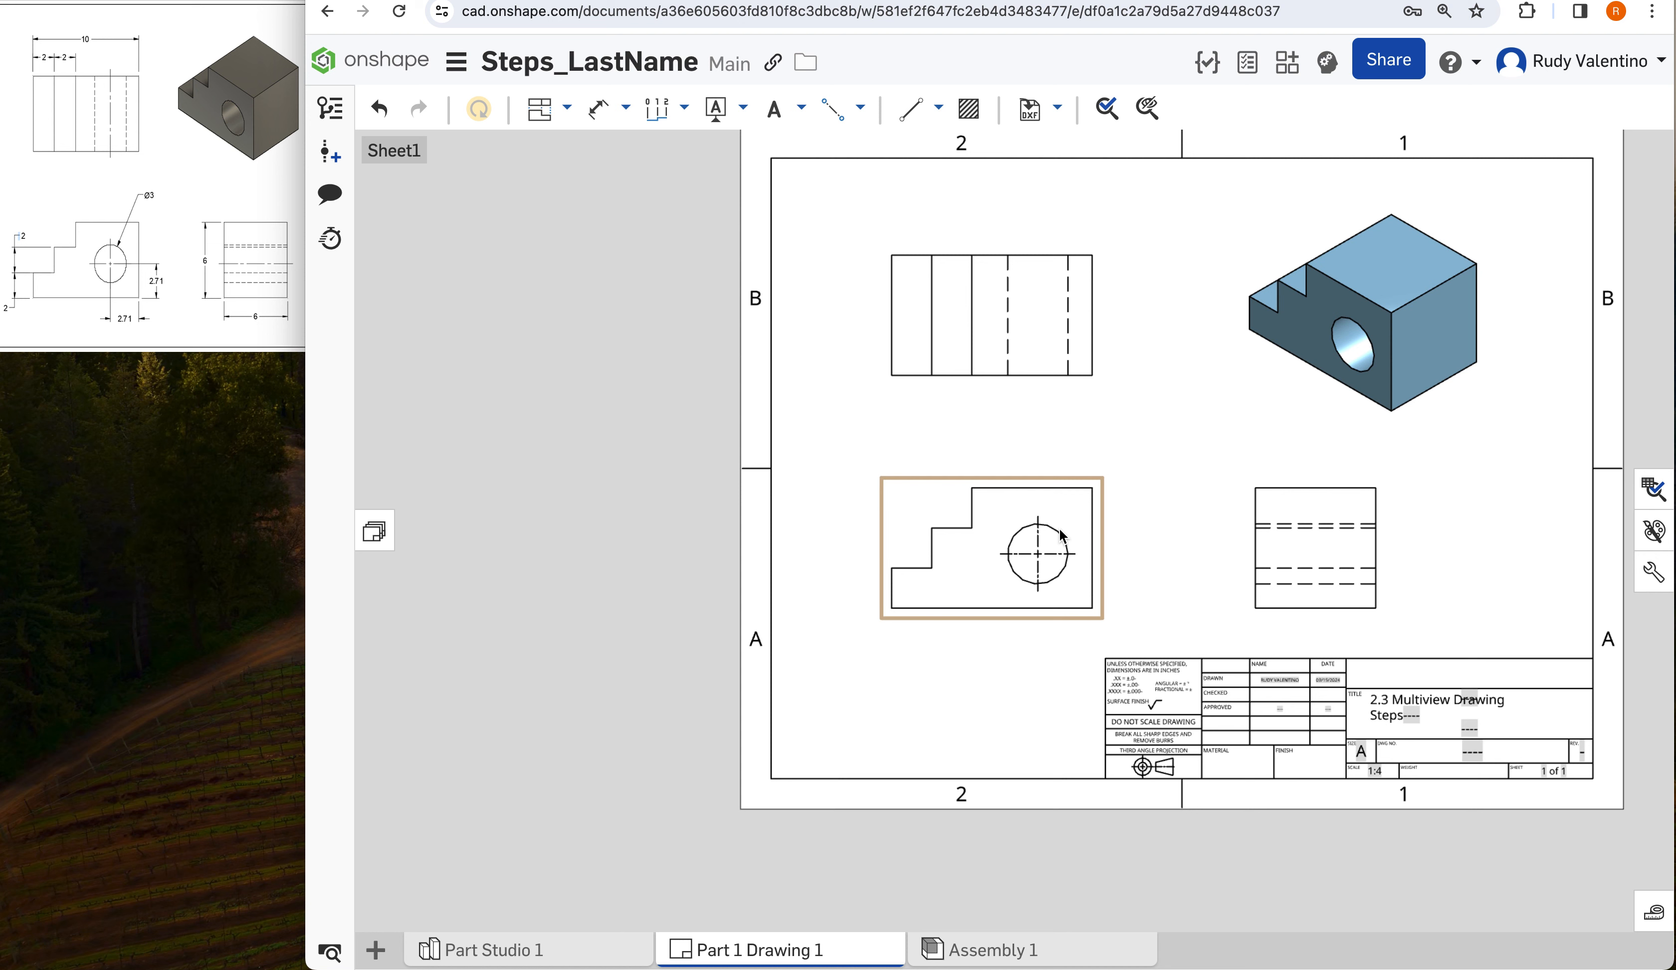
- Add centerlines midway between the hole's hidden edges in the top view and the right side view
click(936, 109)
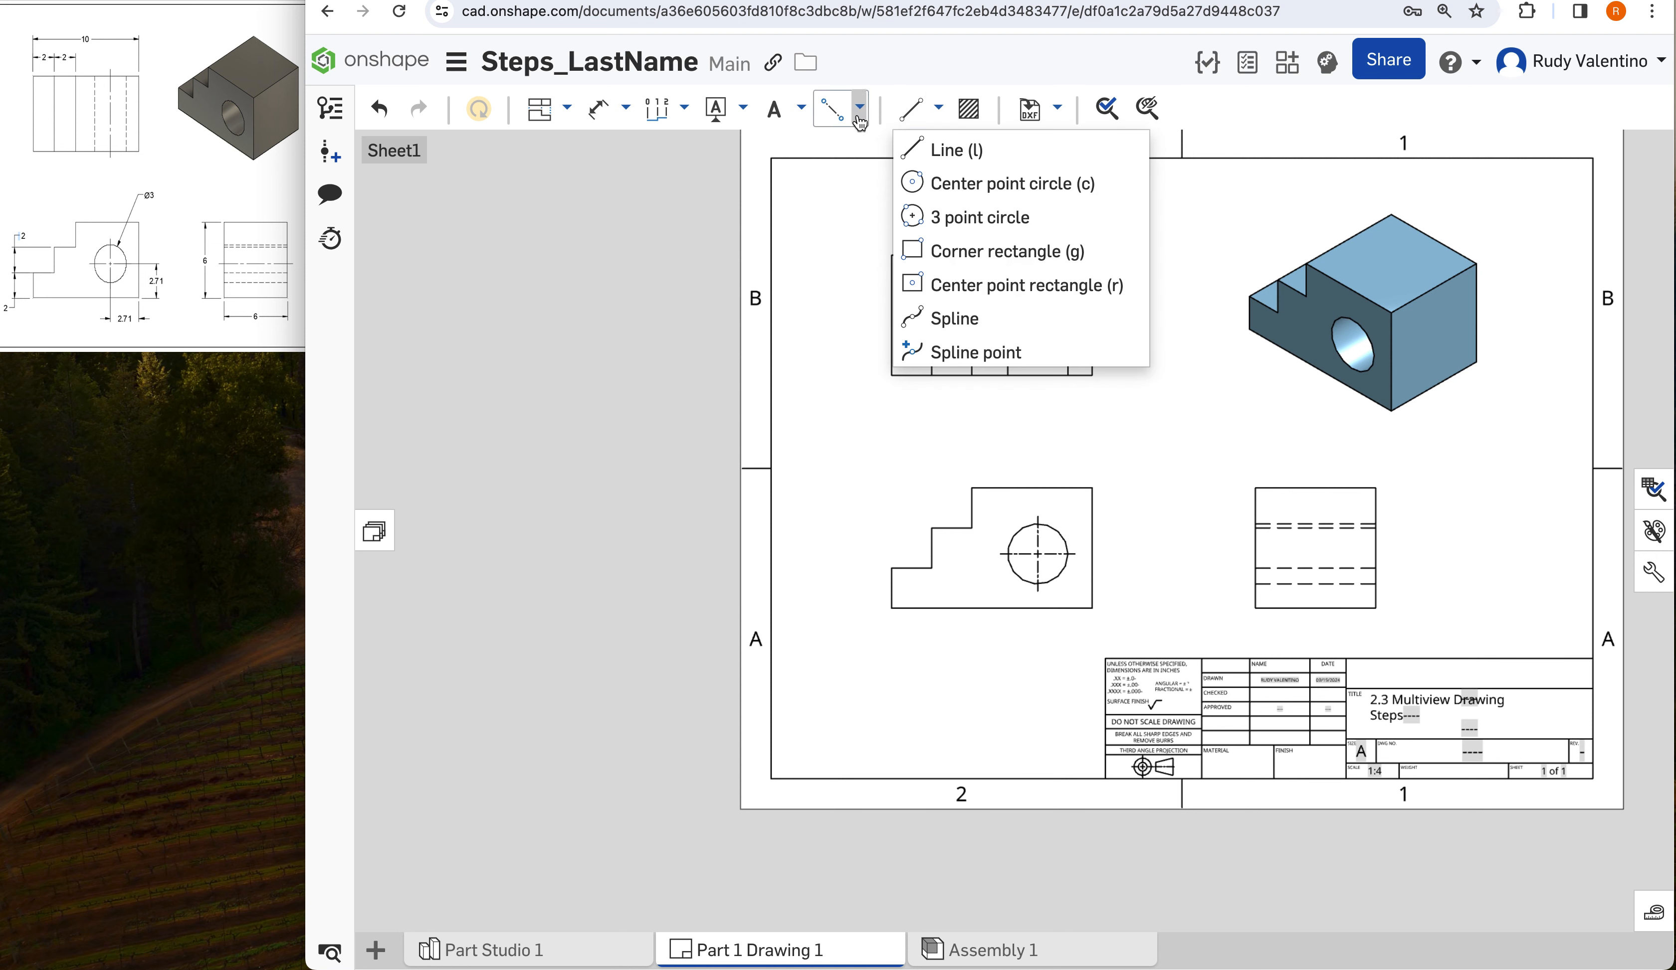
click(837, 111)
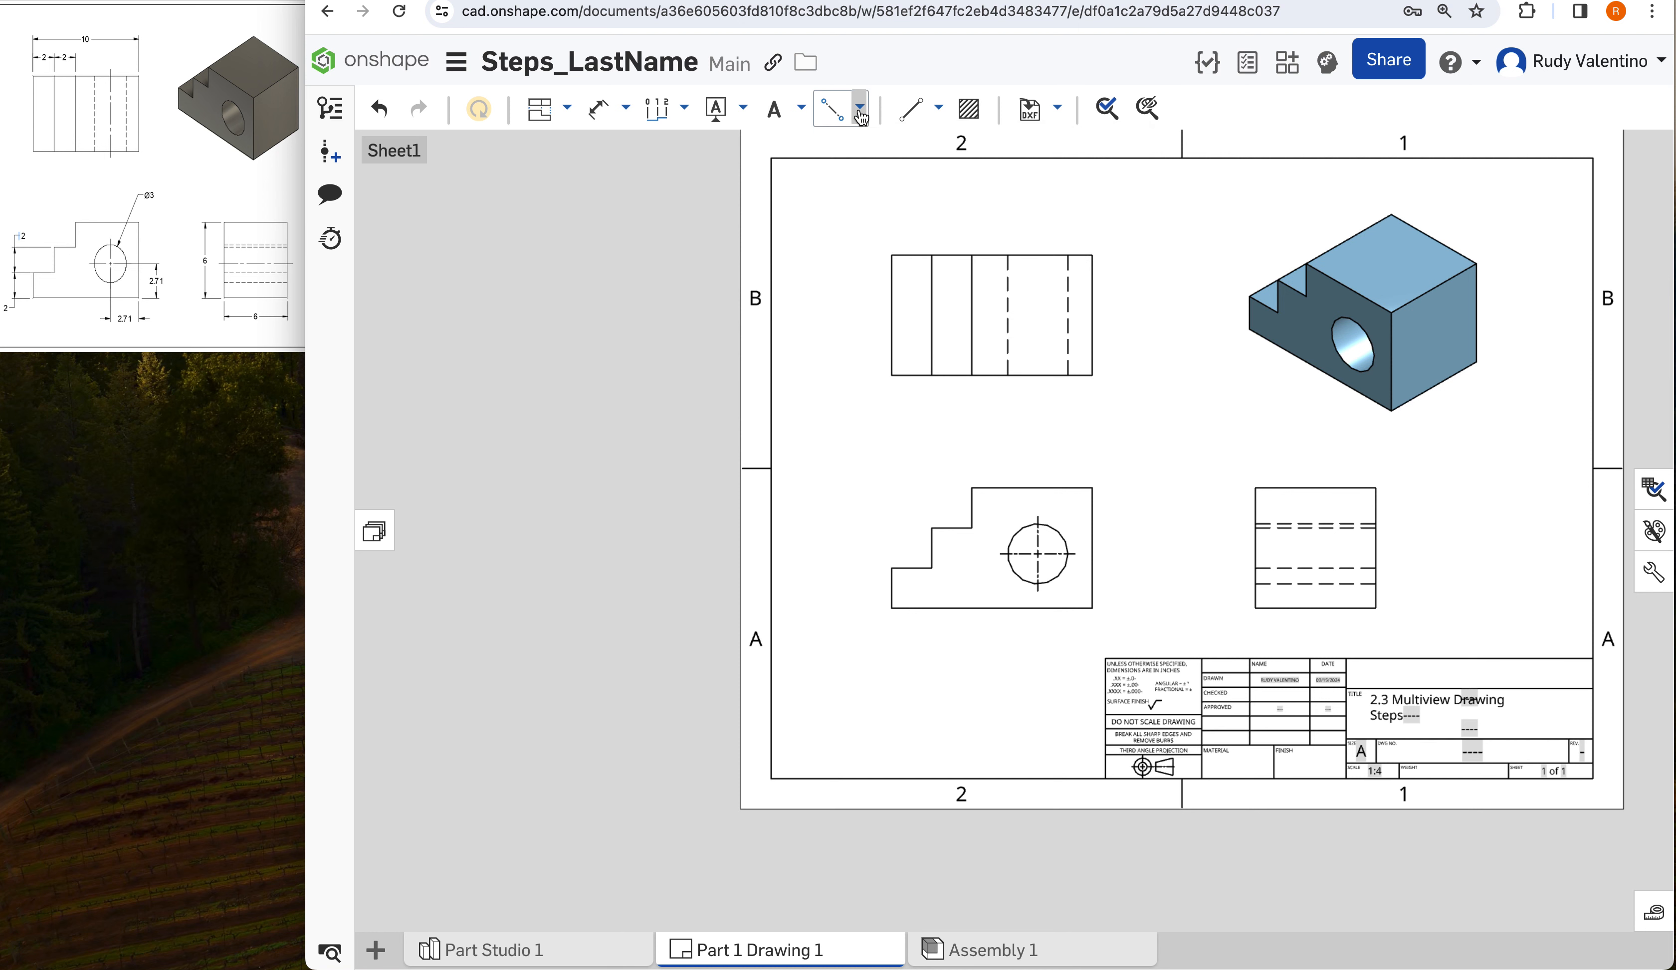
click(859, 107)
click(881, 179)
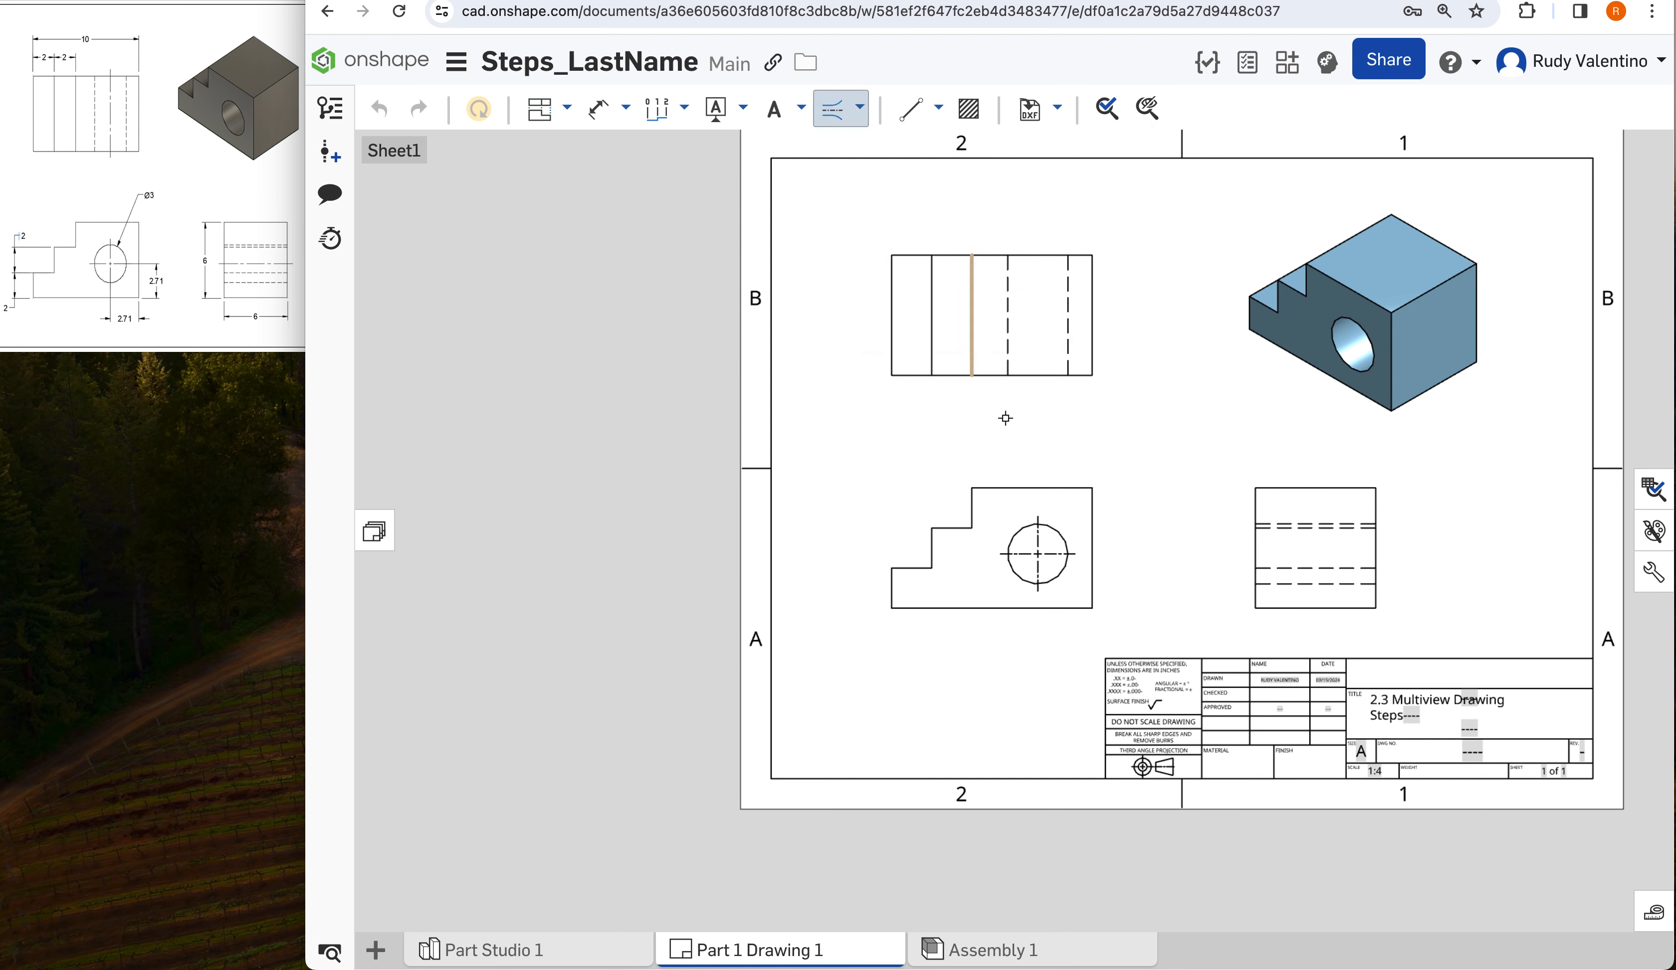
click(1066, 340)
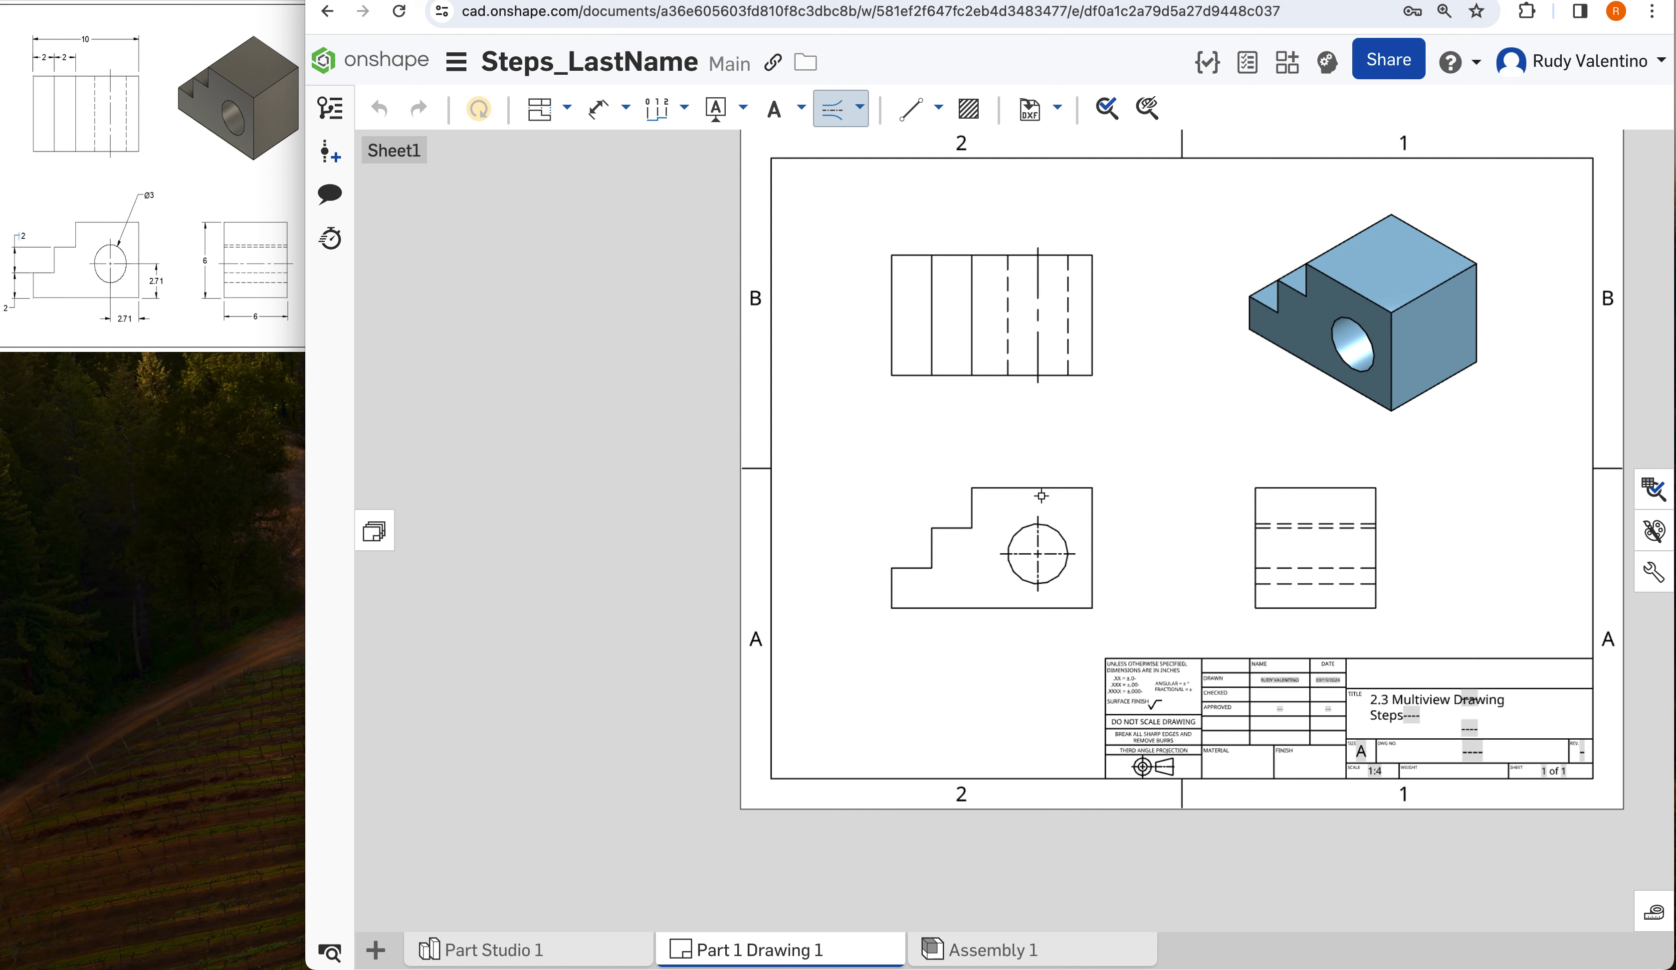
click(1280, 586)
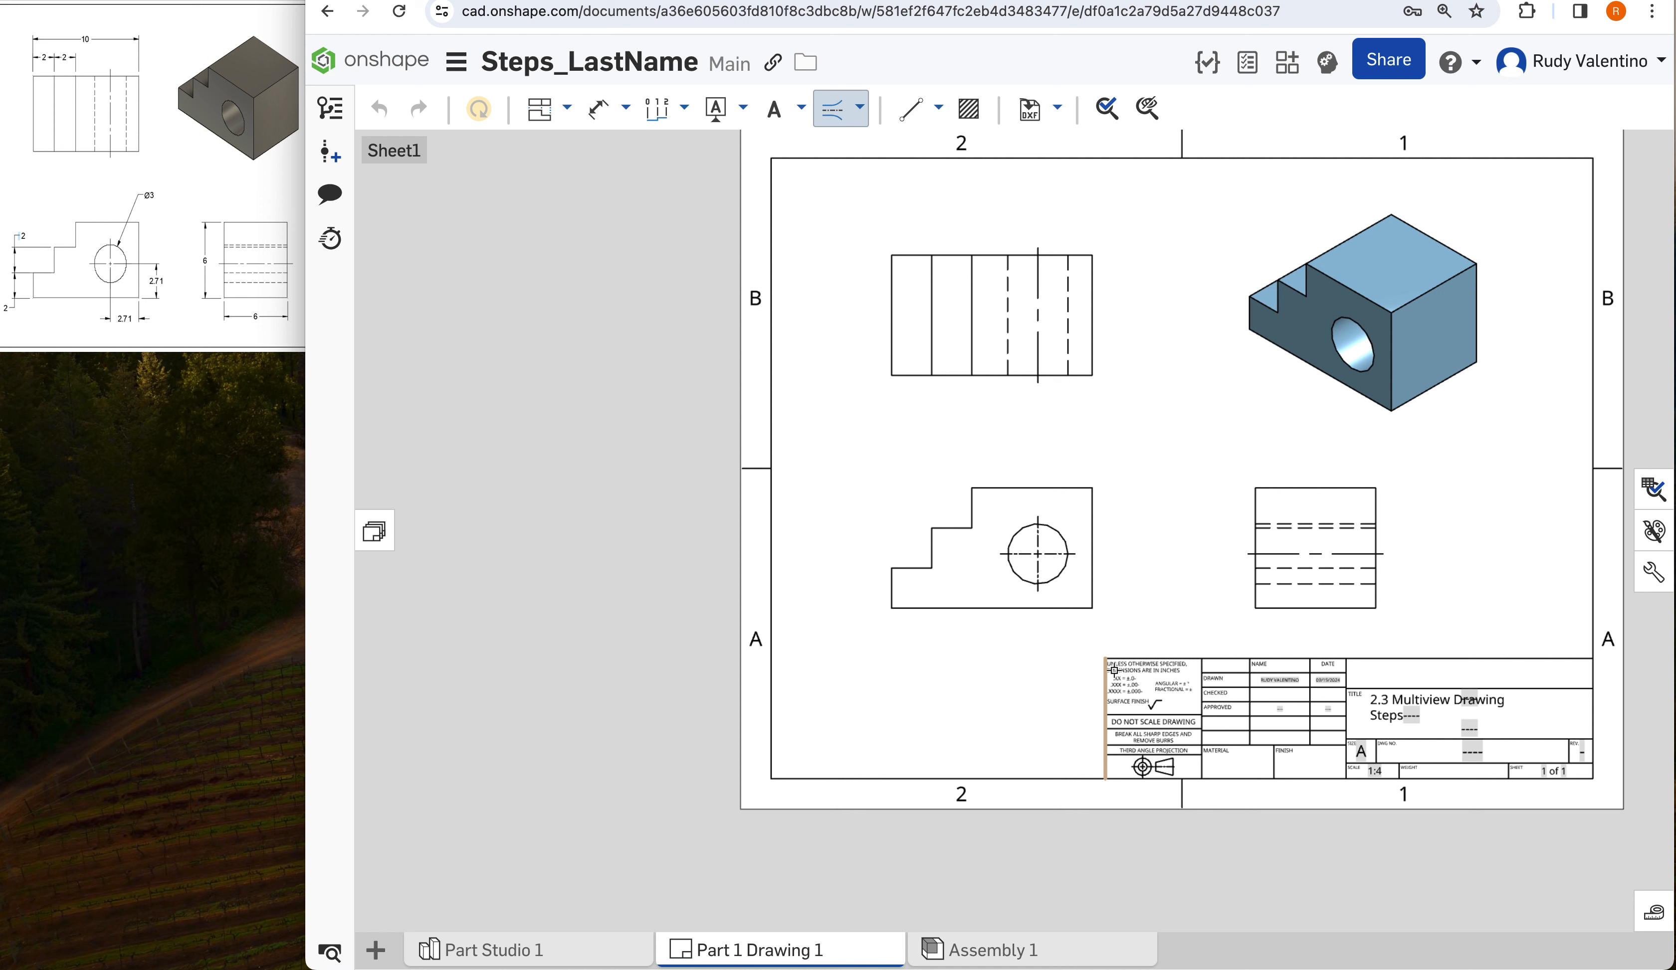
- Dimension the two step widths and the overall length above the top view, with the overall length outermost
click(595, 113)
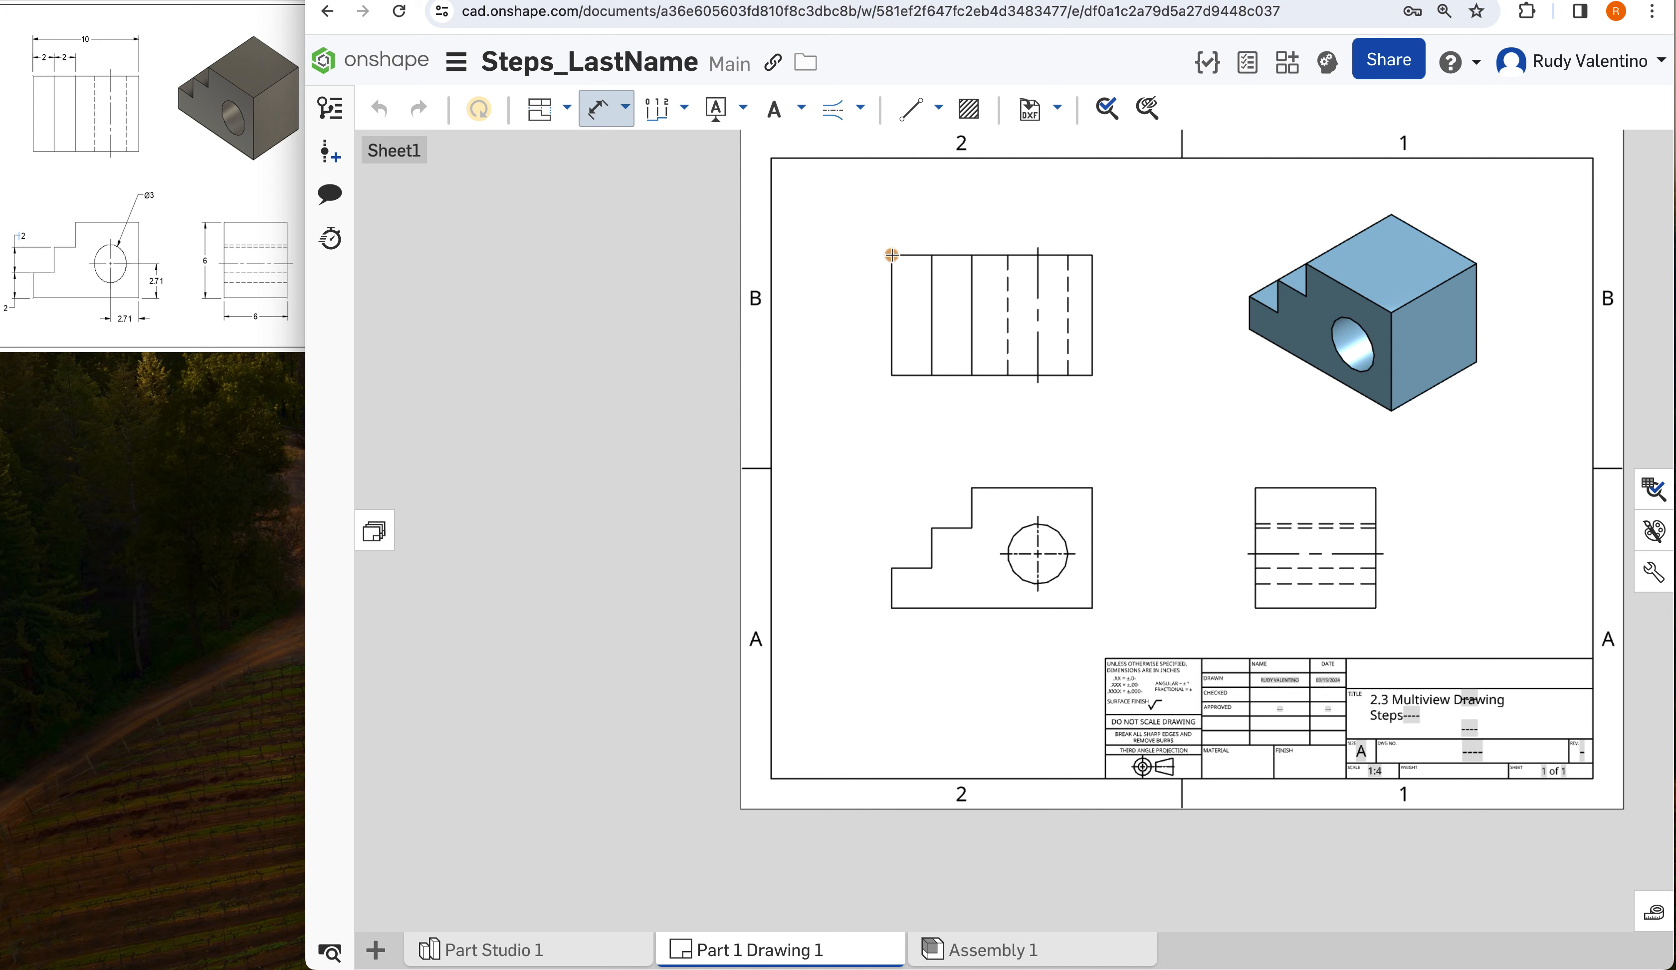
click(931, 255)
click(907, 229)
click(971, 254)
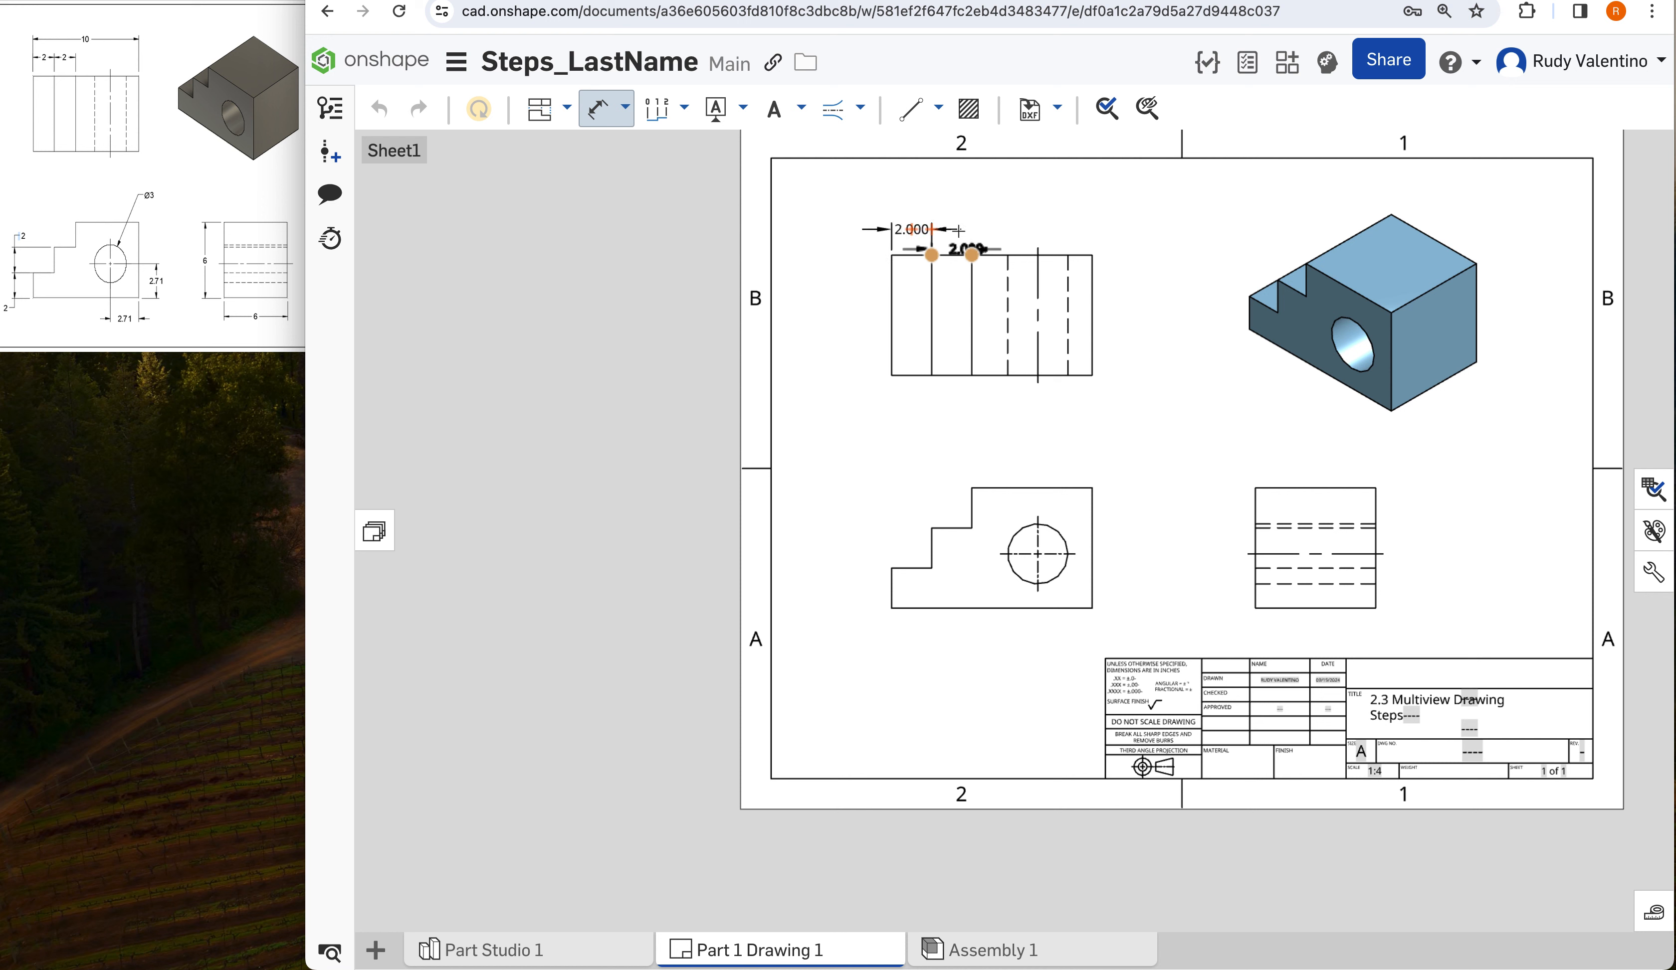
click(956, 229)
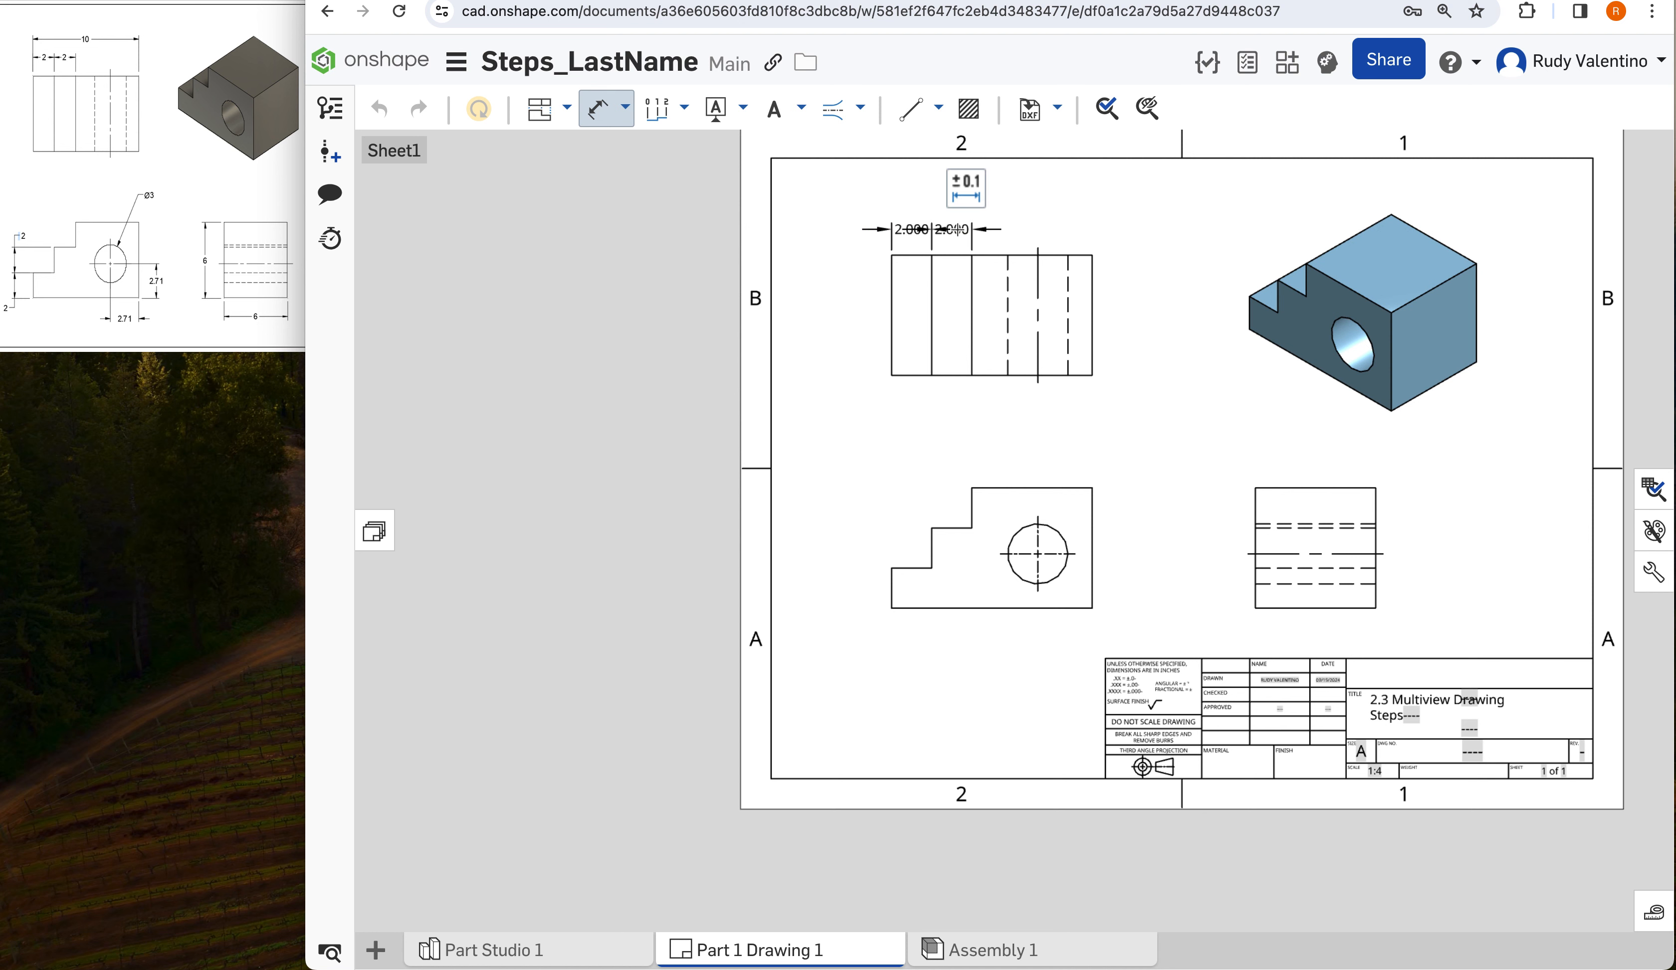
click(892, 254)
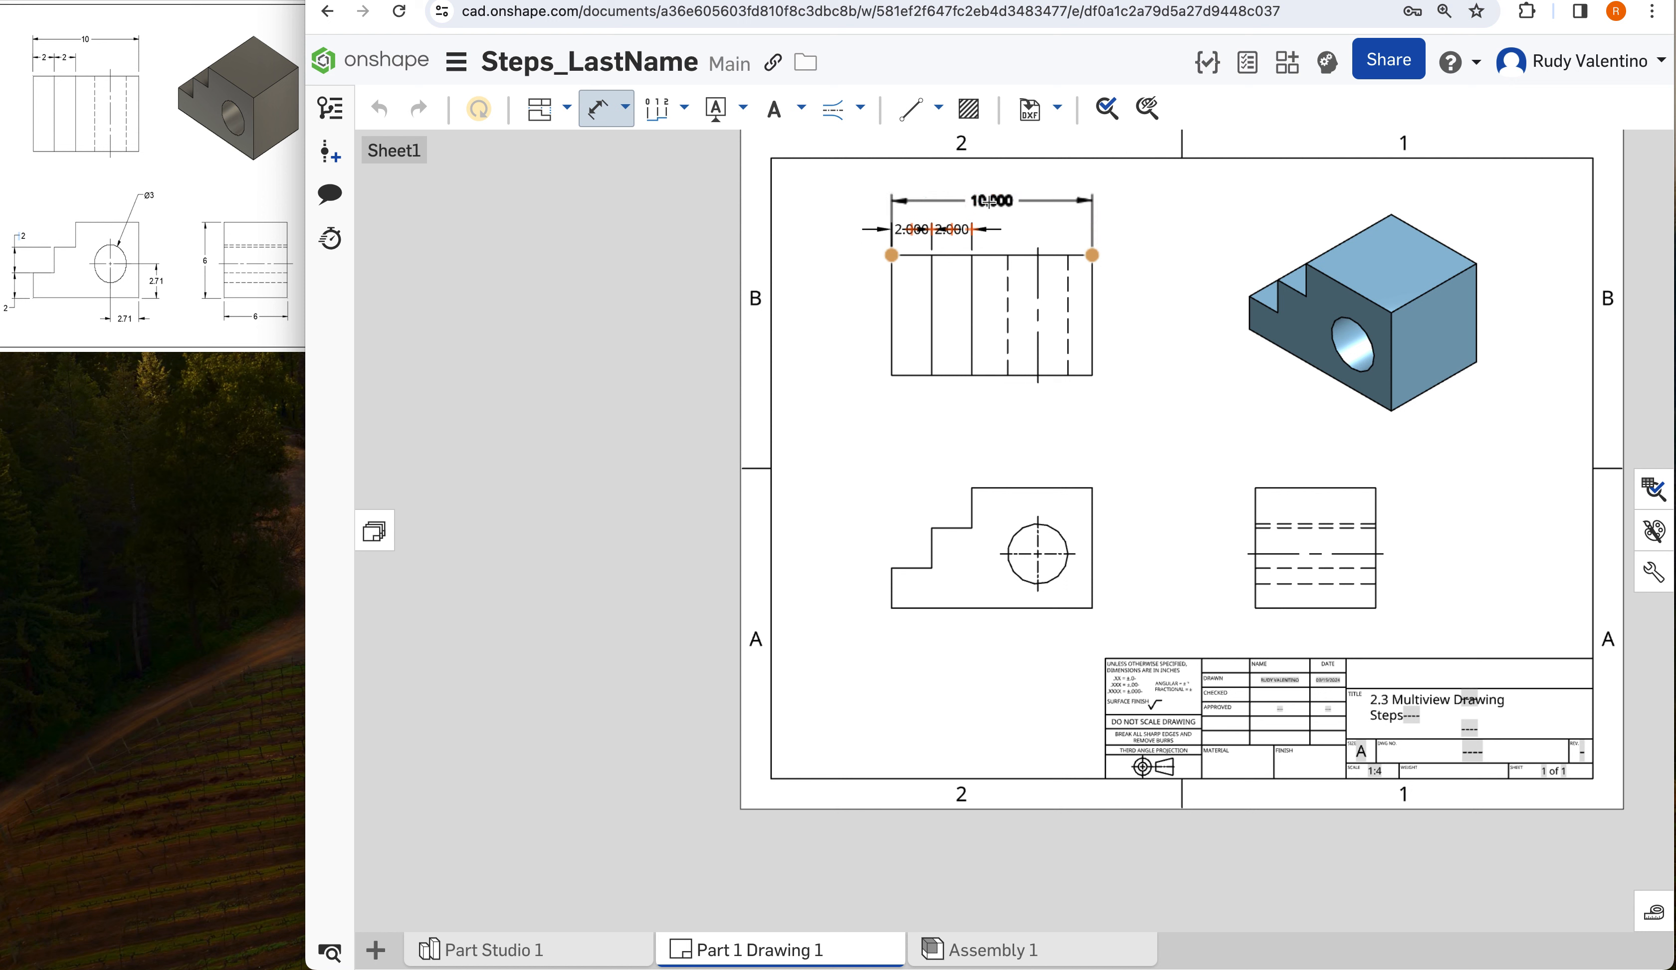
click(989, 202)
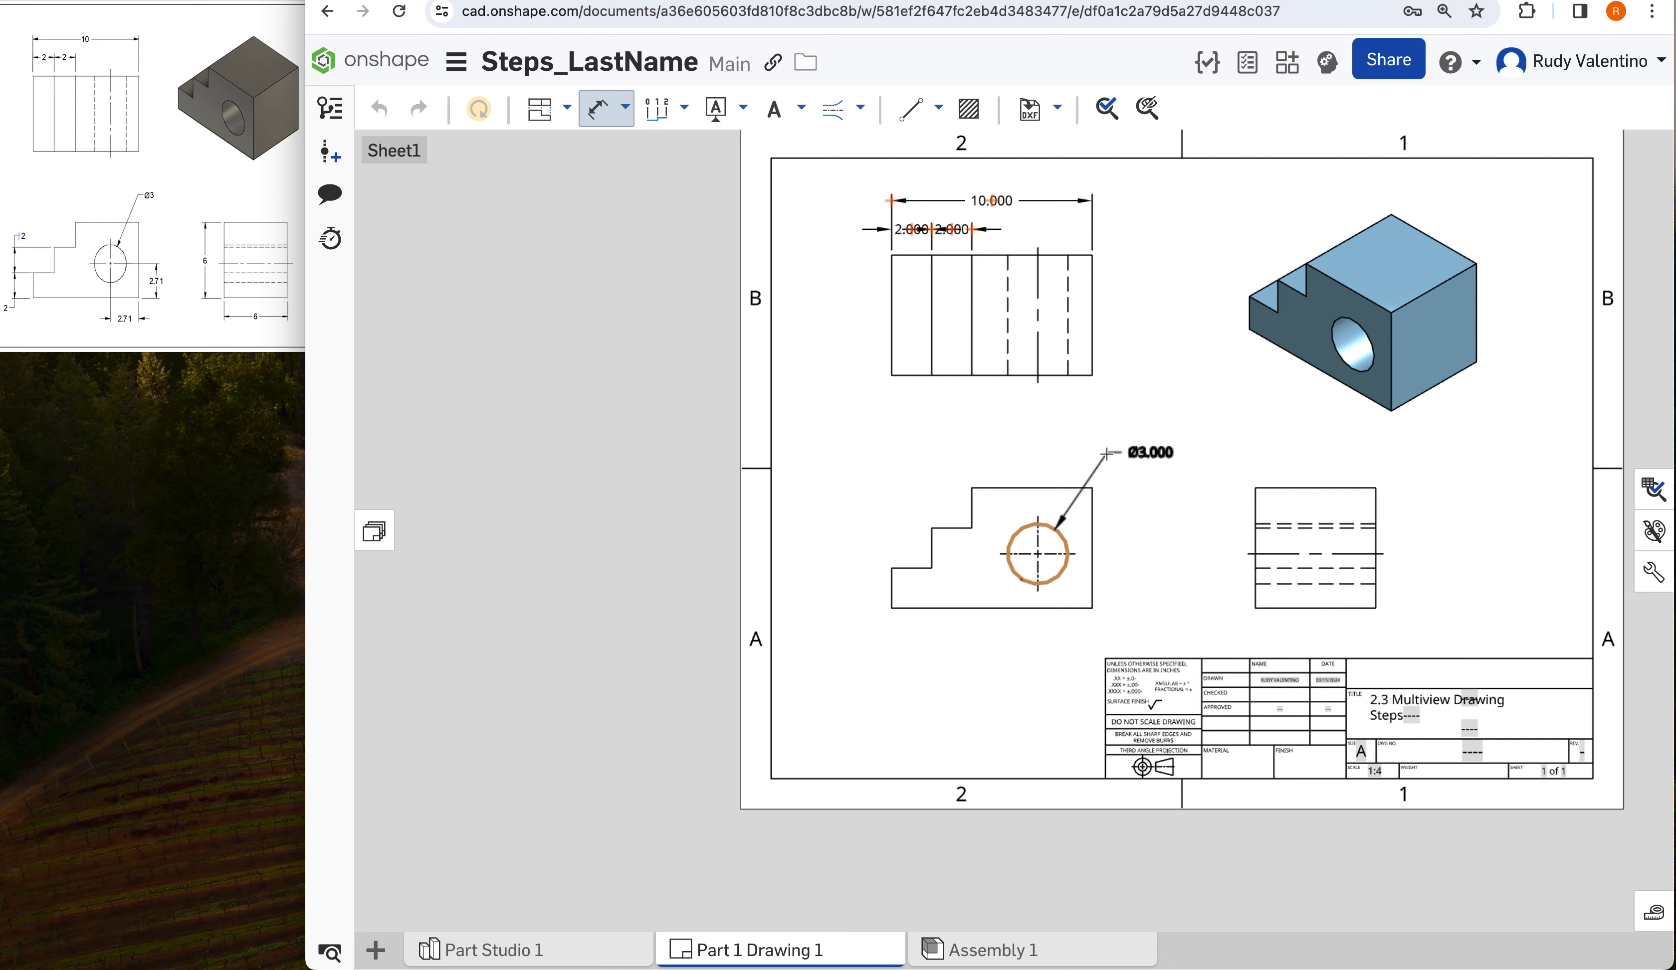
- Dimension the hole's diameter in the front view and its center distances from the block's bottom and right edges
click(1085, 457)
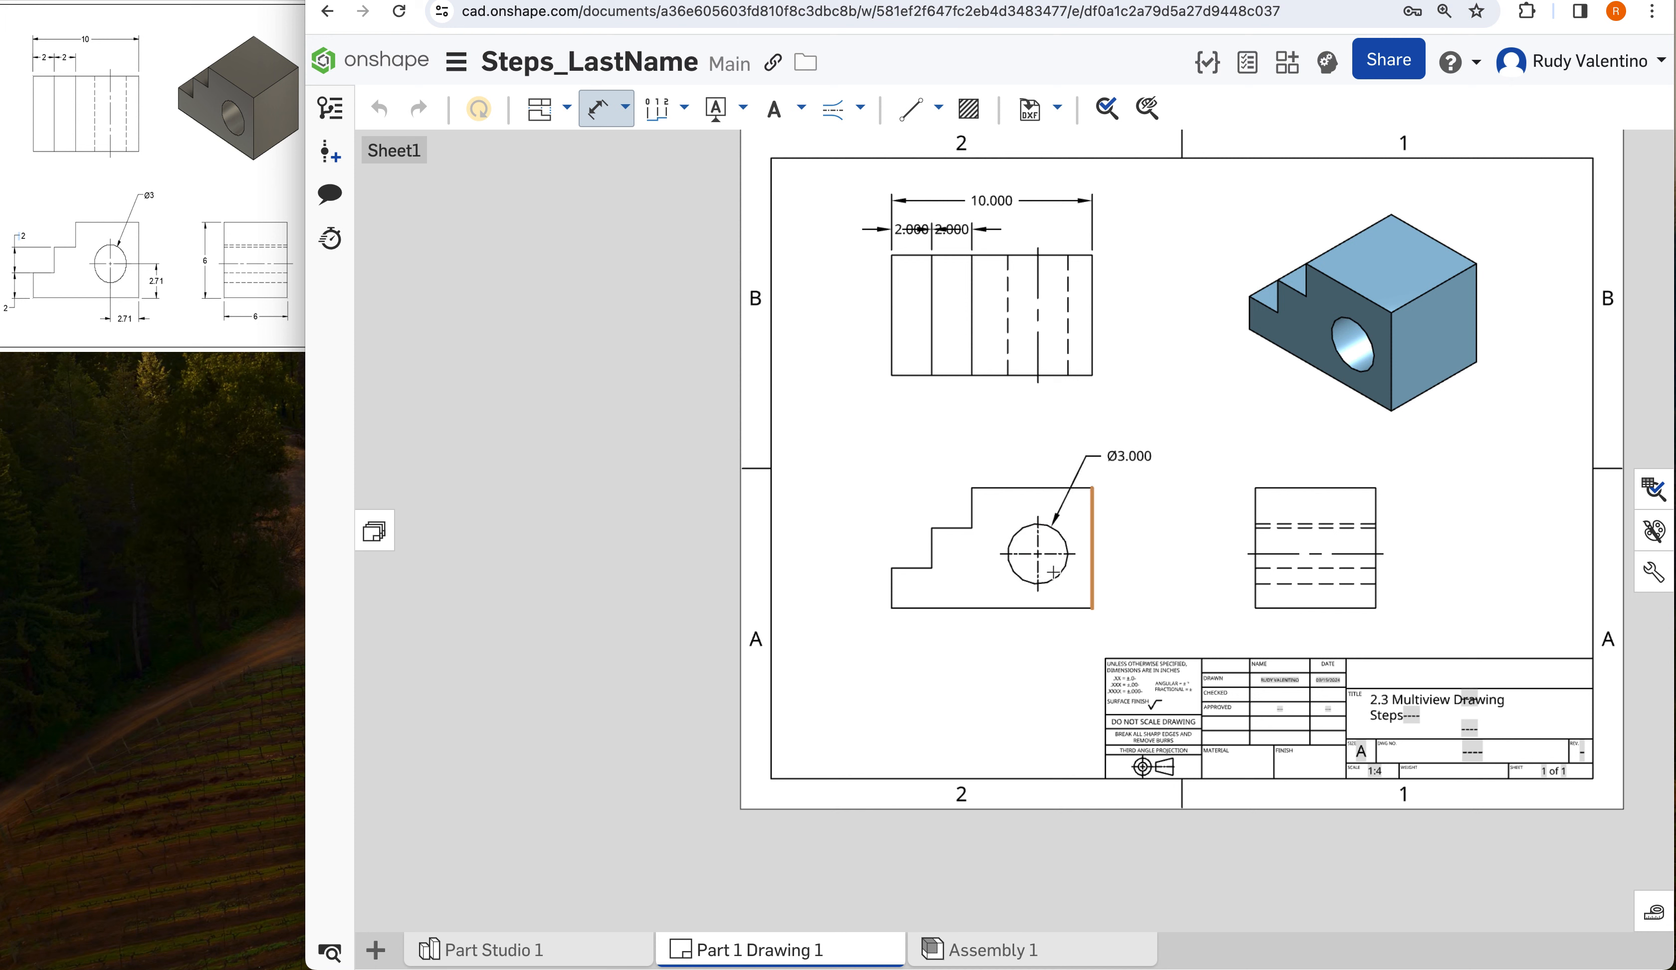
click(1035, 607)
click(1127, 576)
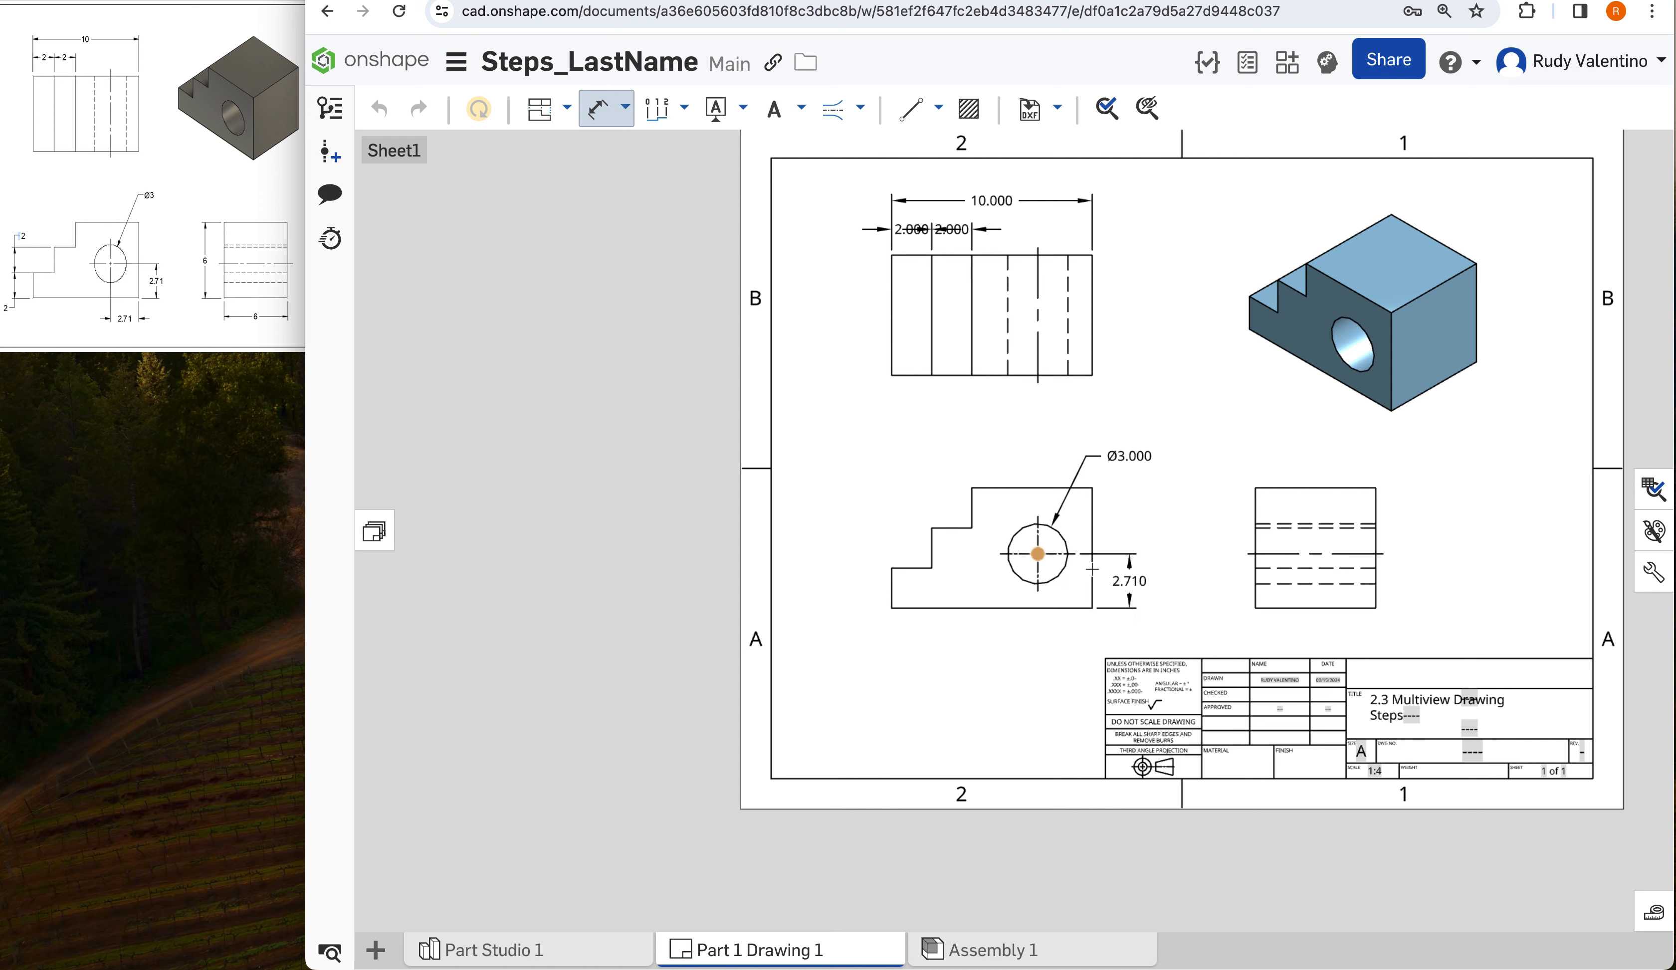
click(1091, 569)
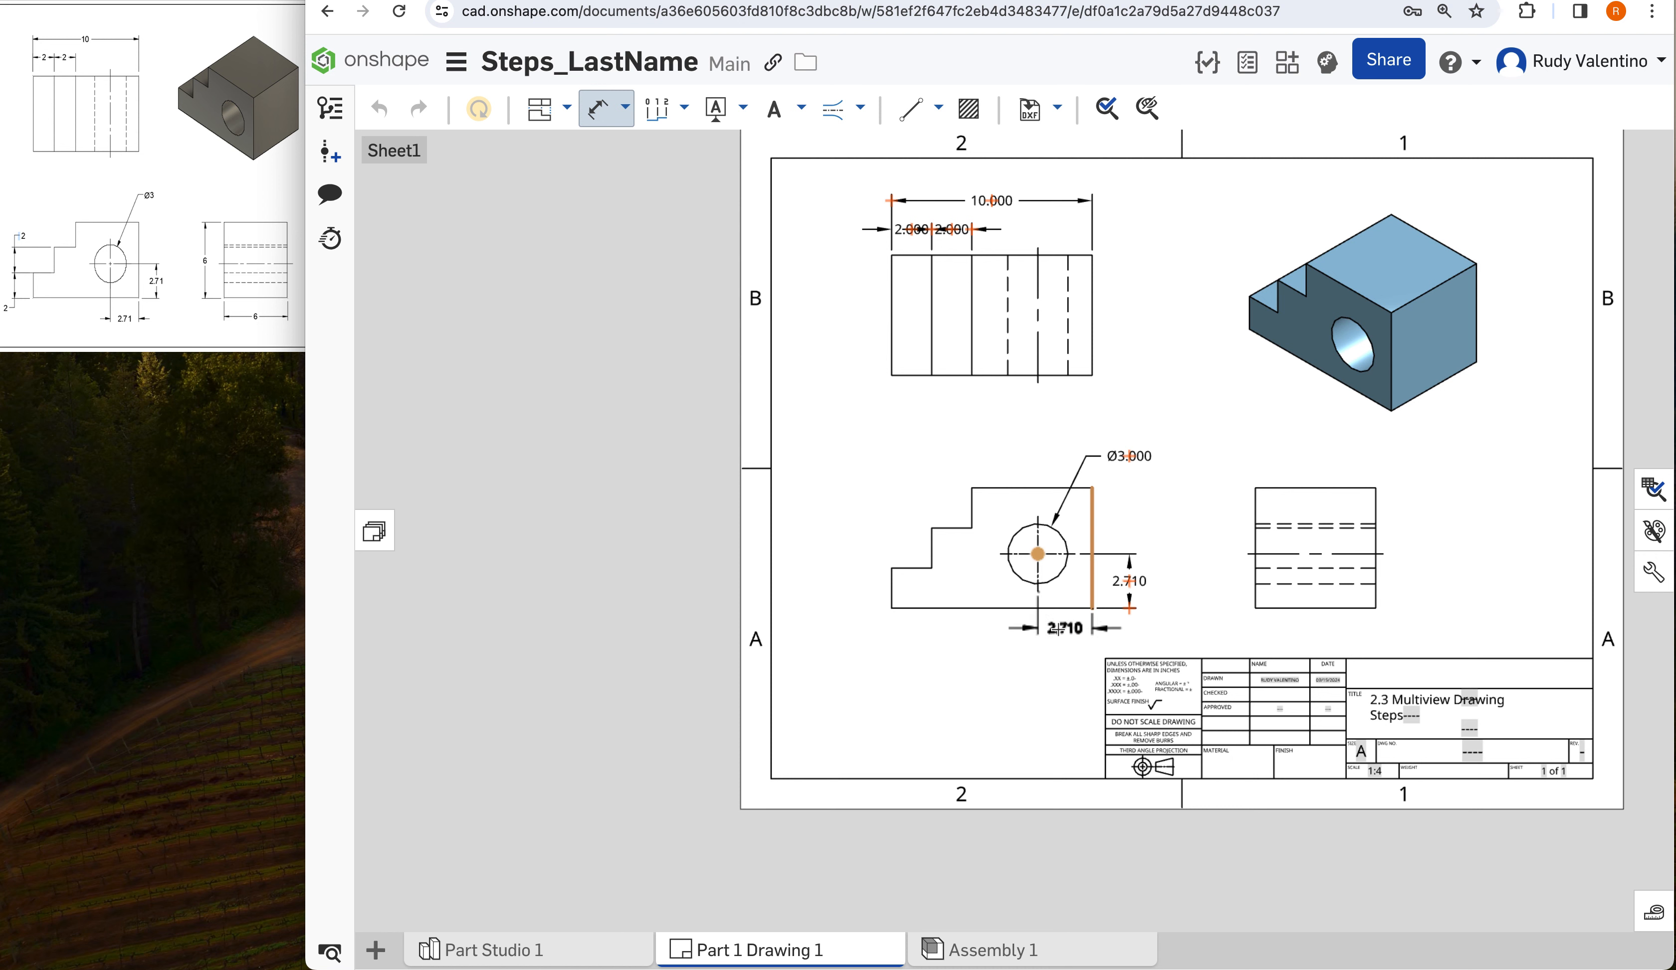
click(1058, 628)
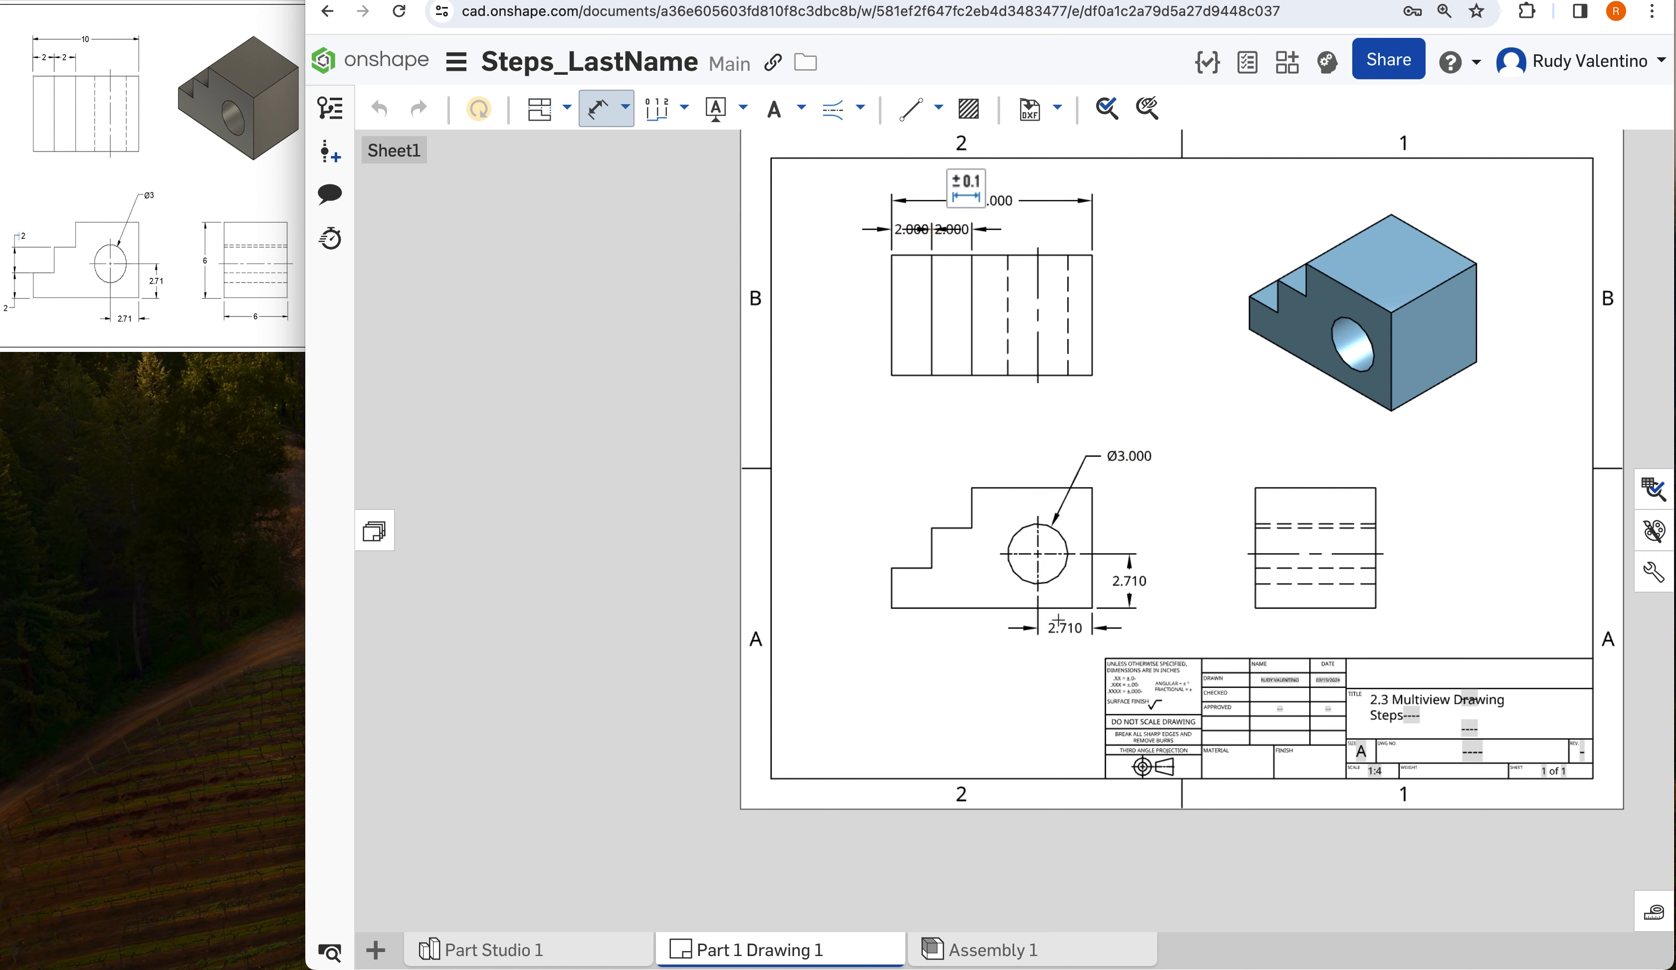
- Dimension the heights of the lower and middle steps beside the front view, aligning the two dimensions vertically
click(892, 588)
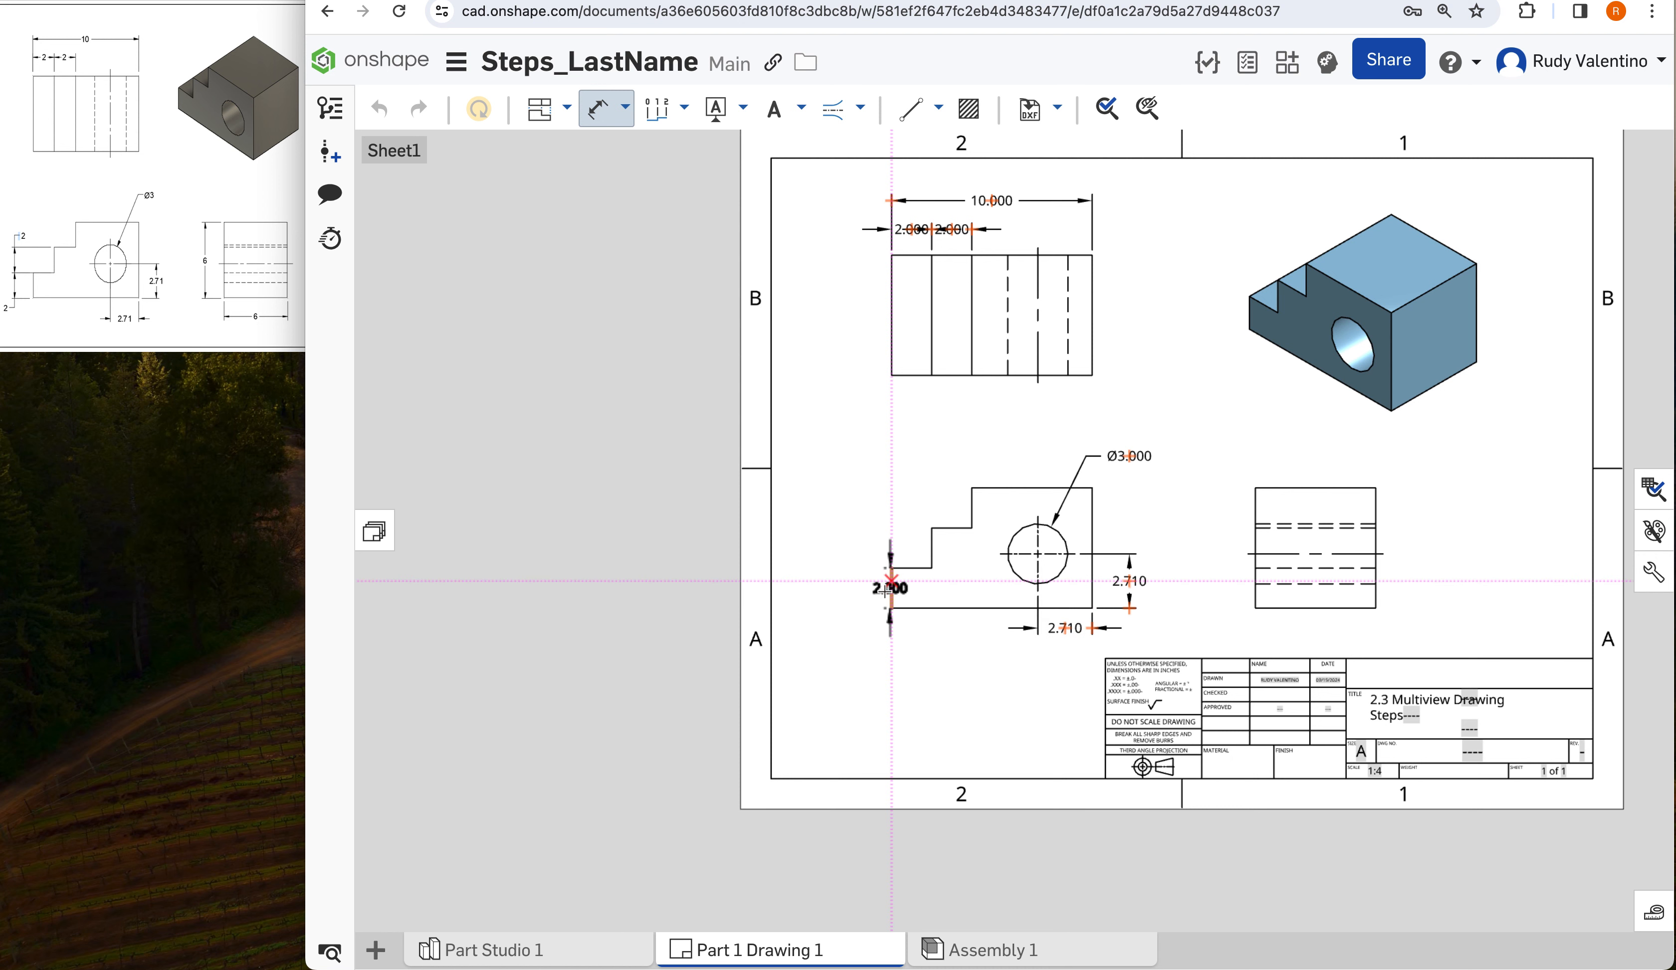
click(863, 589)
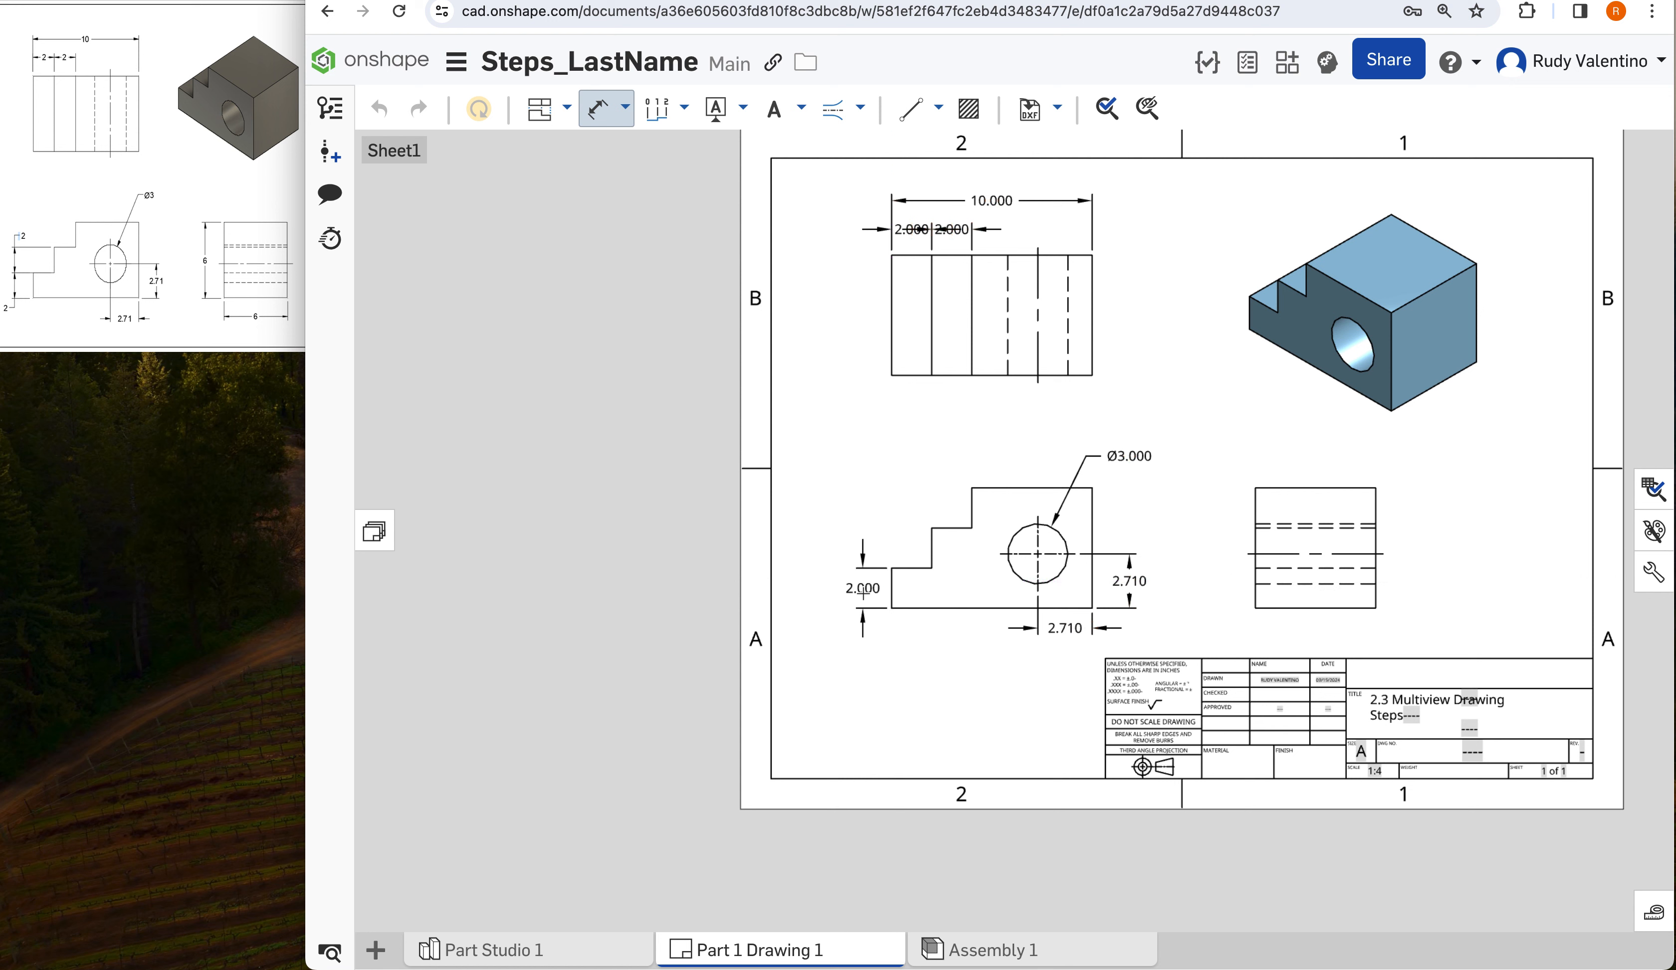
click(932, 544)
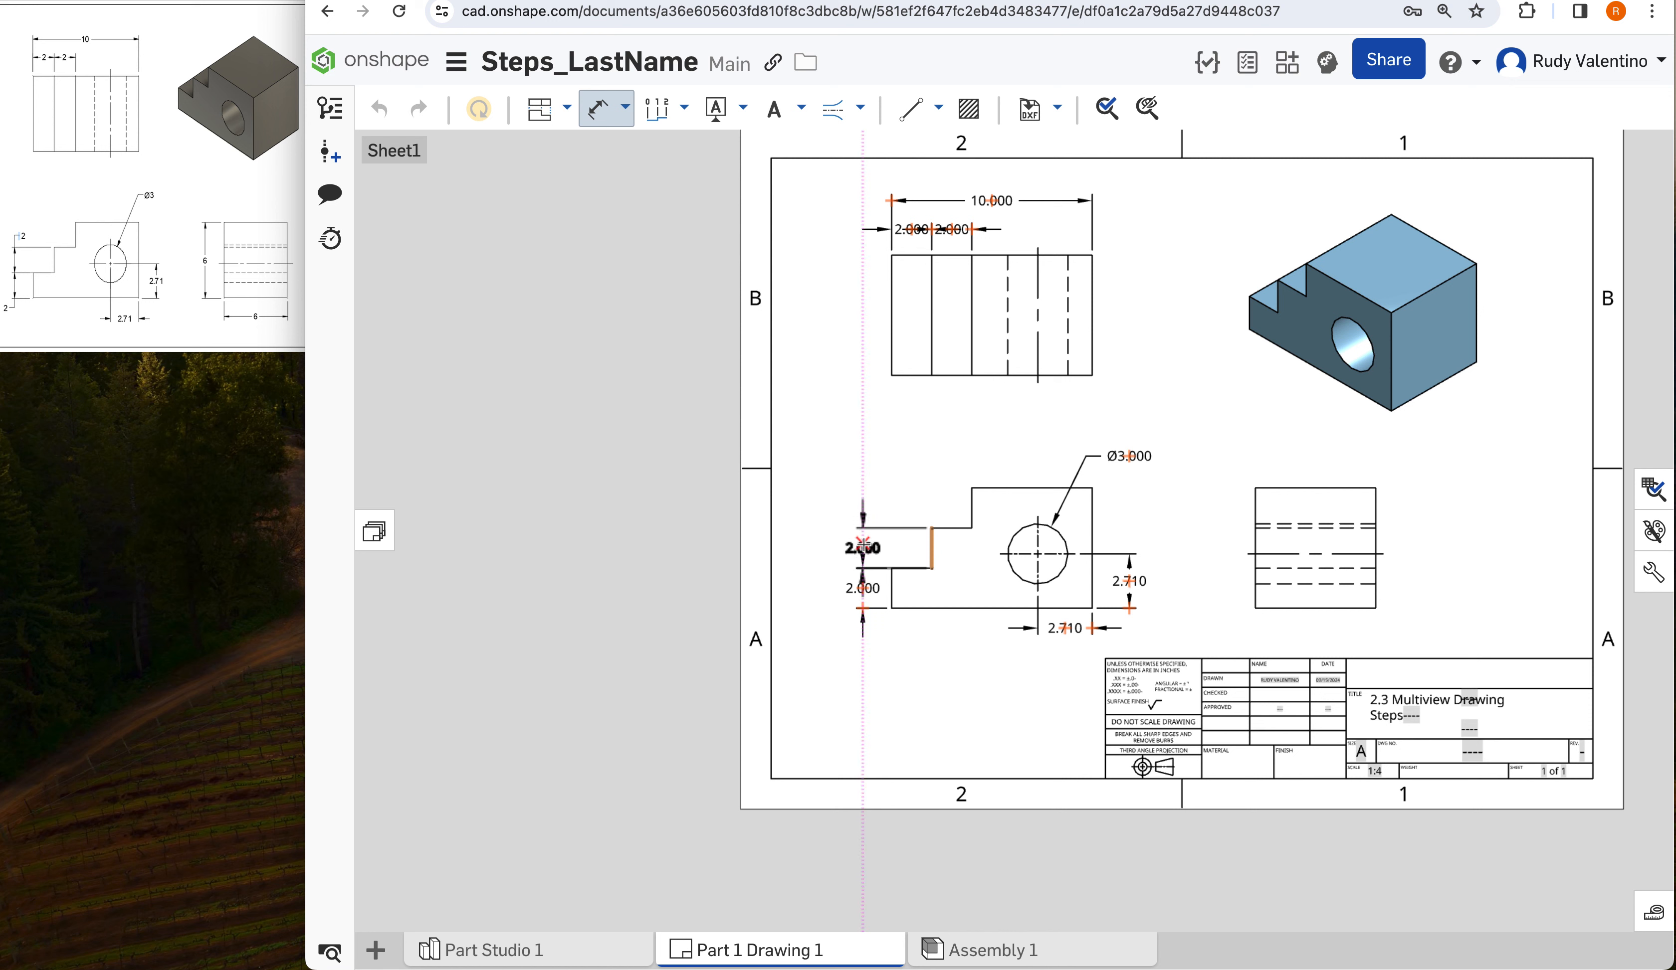
click(862, 547)
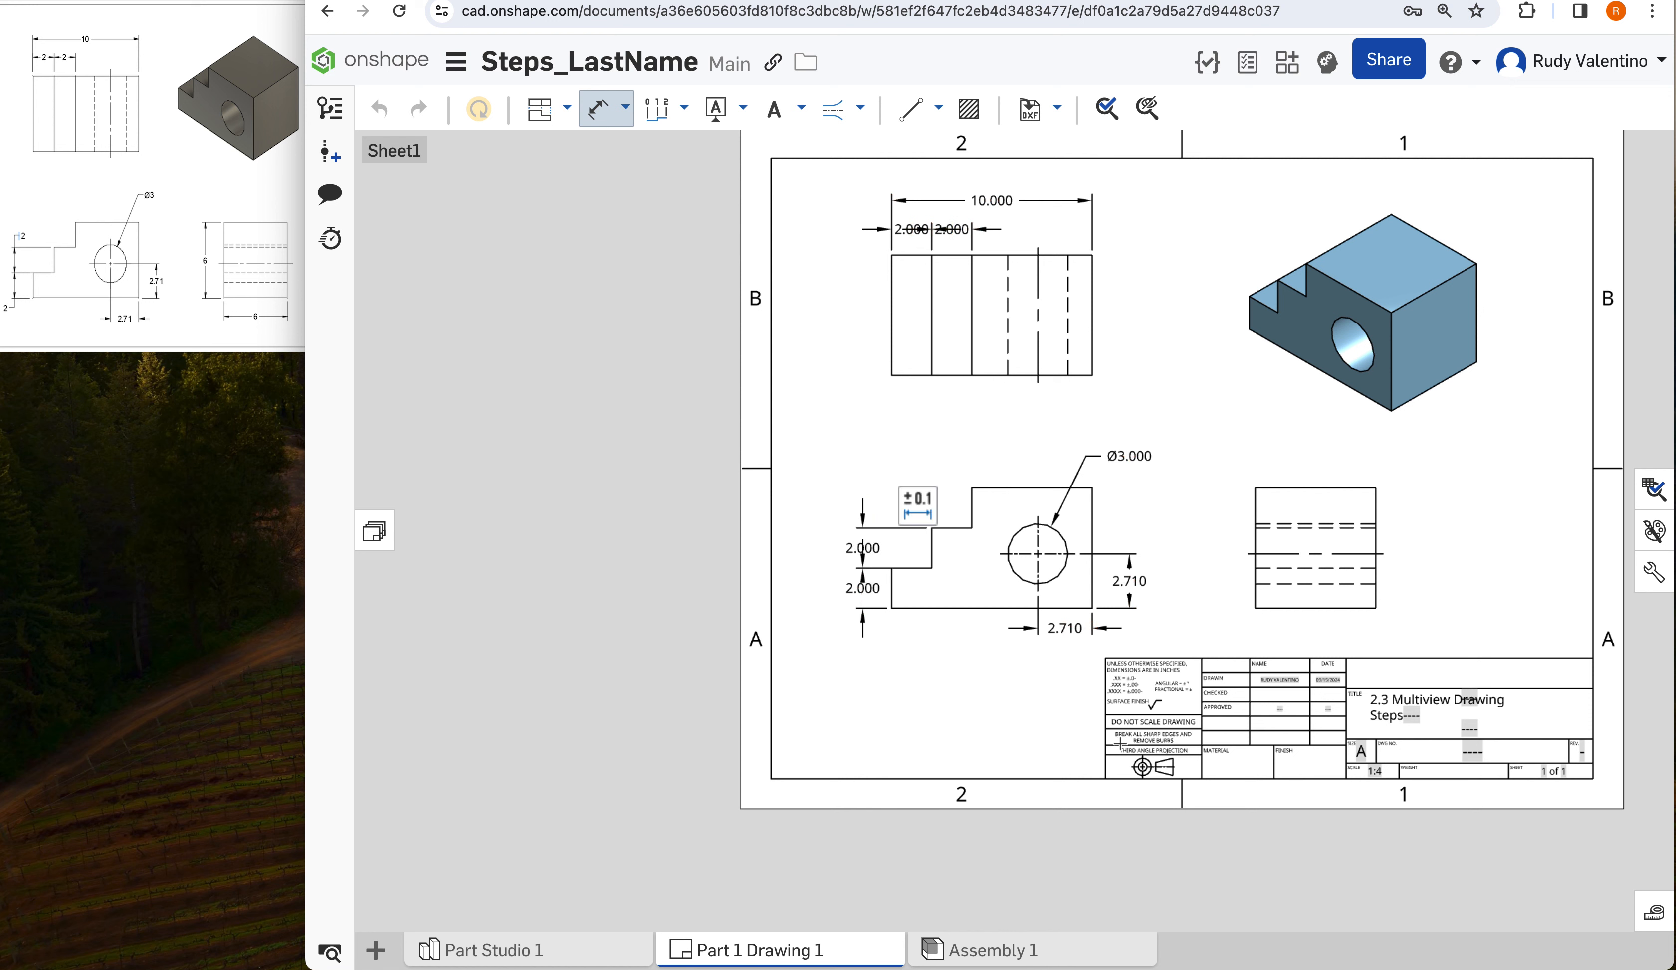
- Dimension the overall height of the block on the left of the right side view
click(1255, 489)
click(1255, 609)
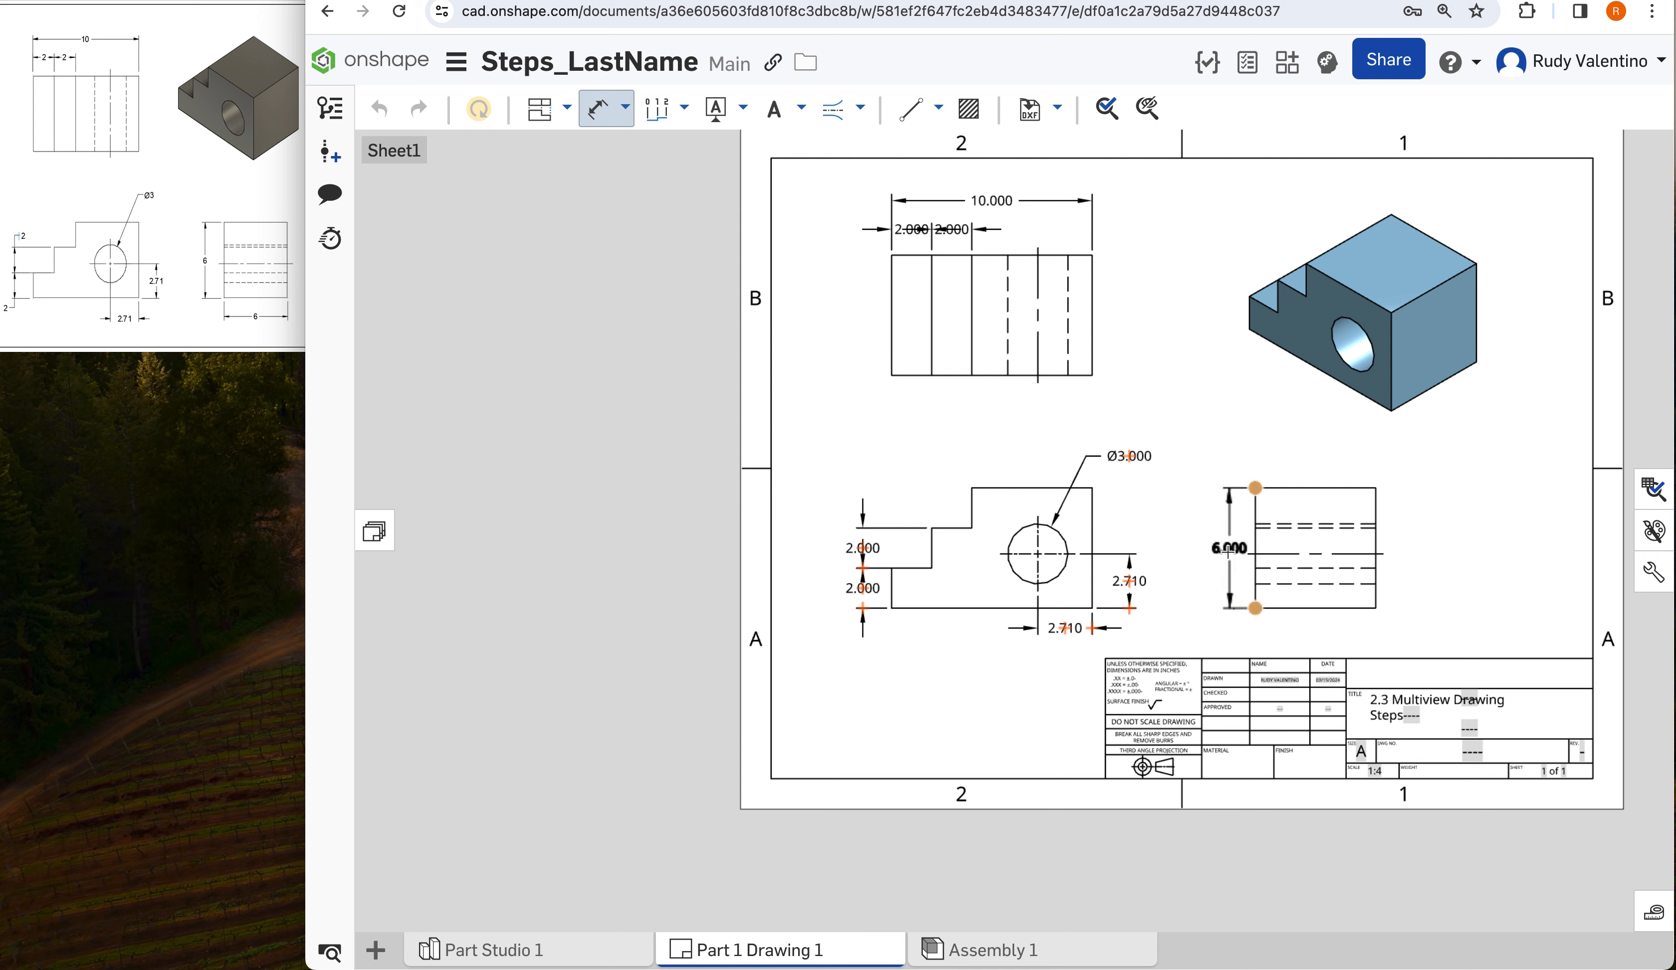
click(1226, 553)
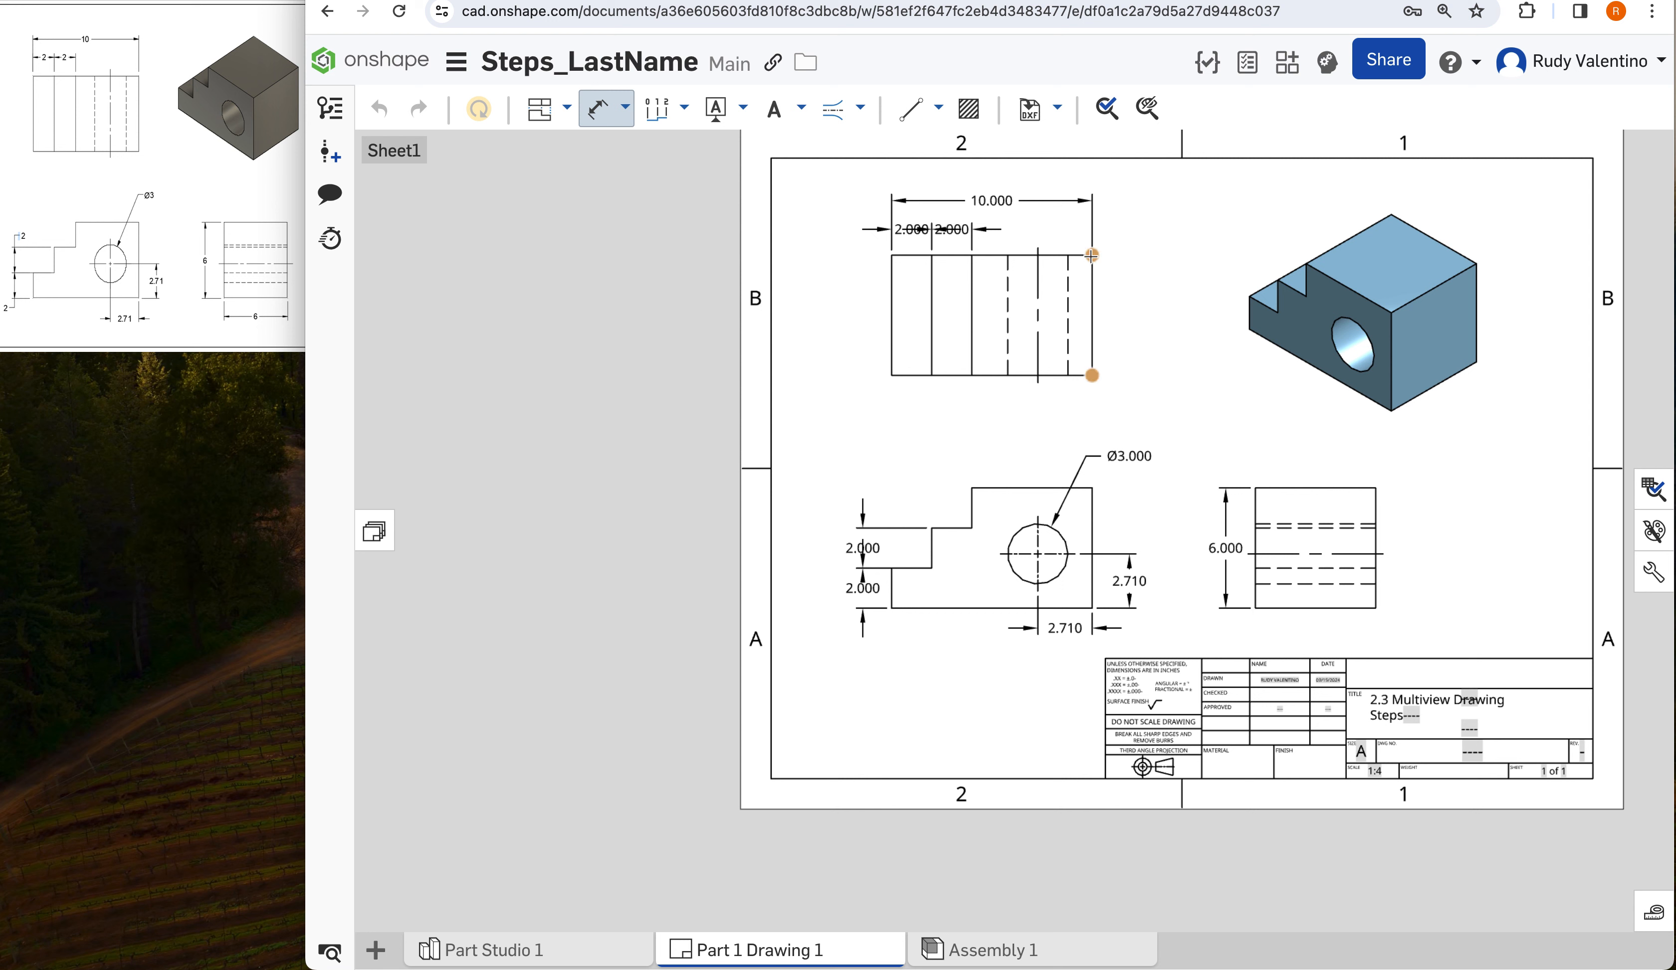
- Dimension the block's width below the right side view, in line with the hole's horizontal location dimension
key(Escape)
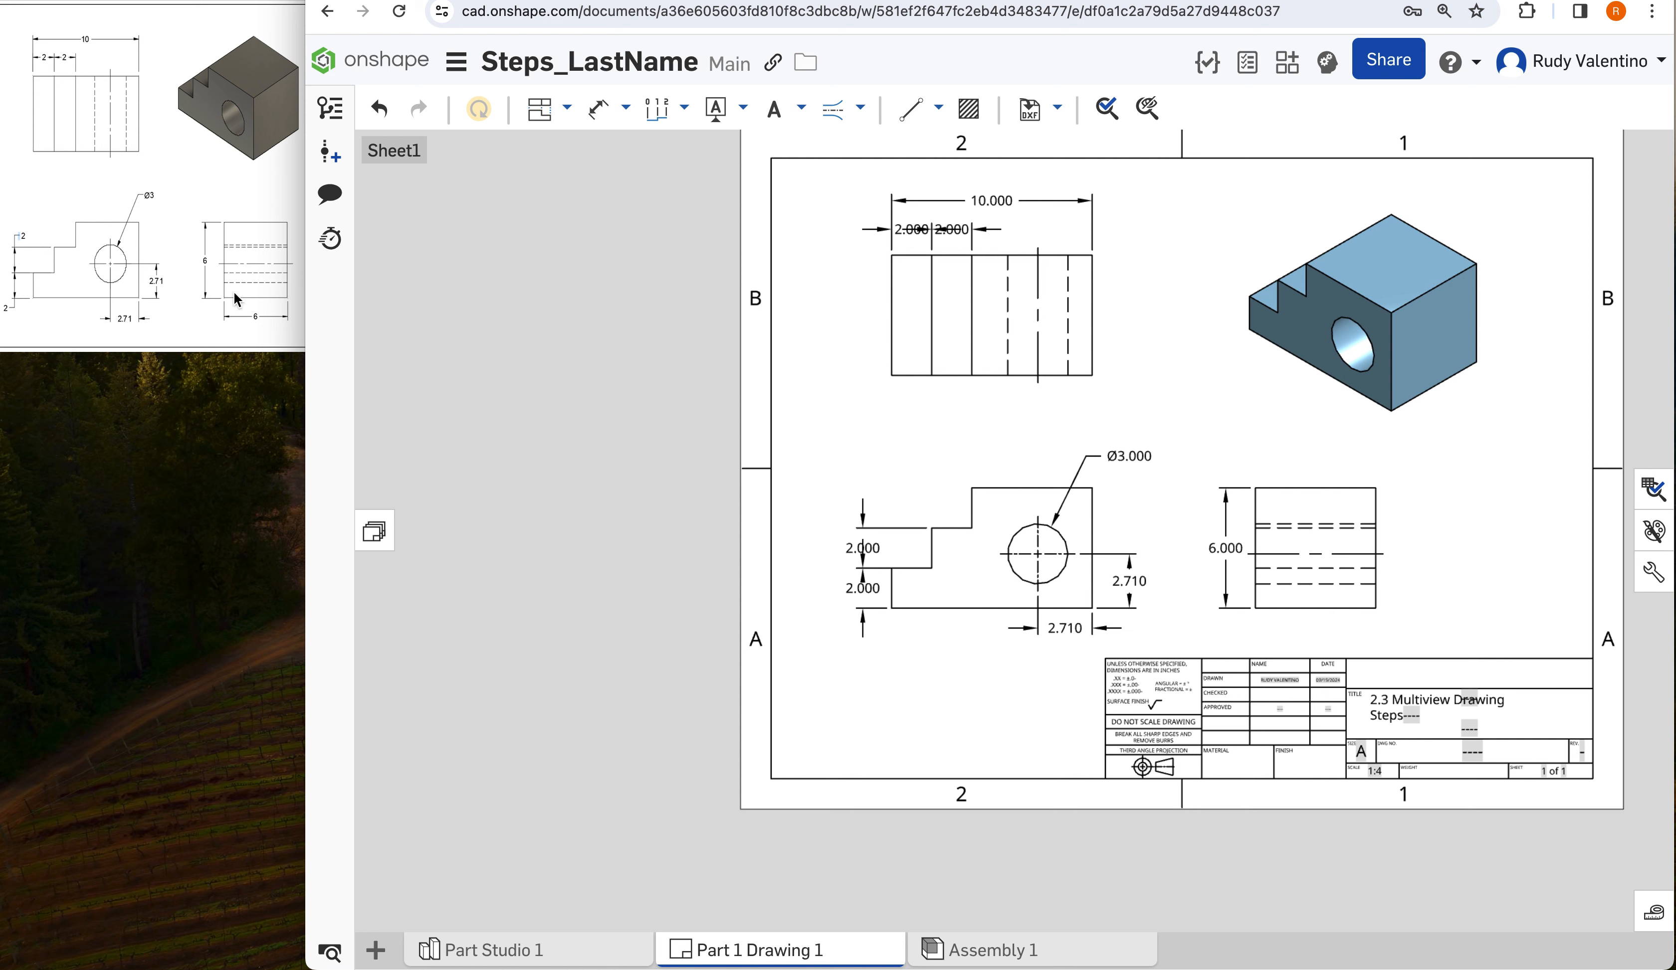
click(1253, 610)
click(602, 109)
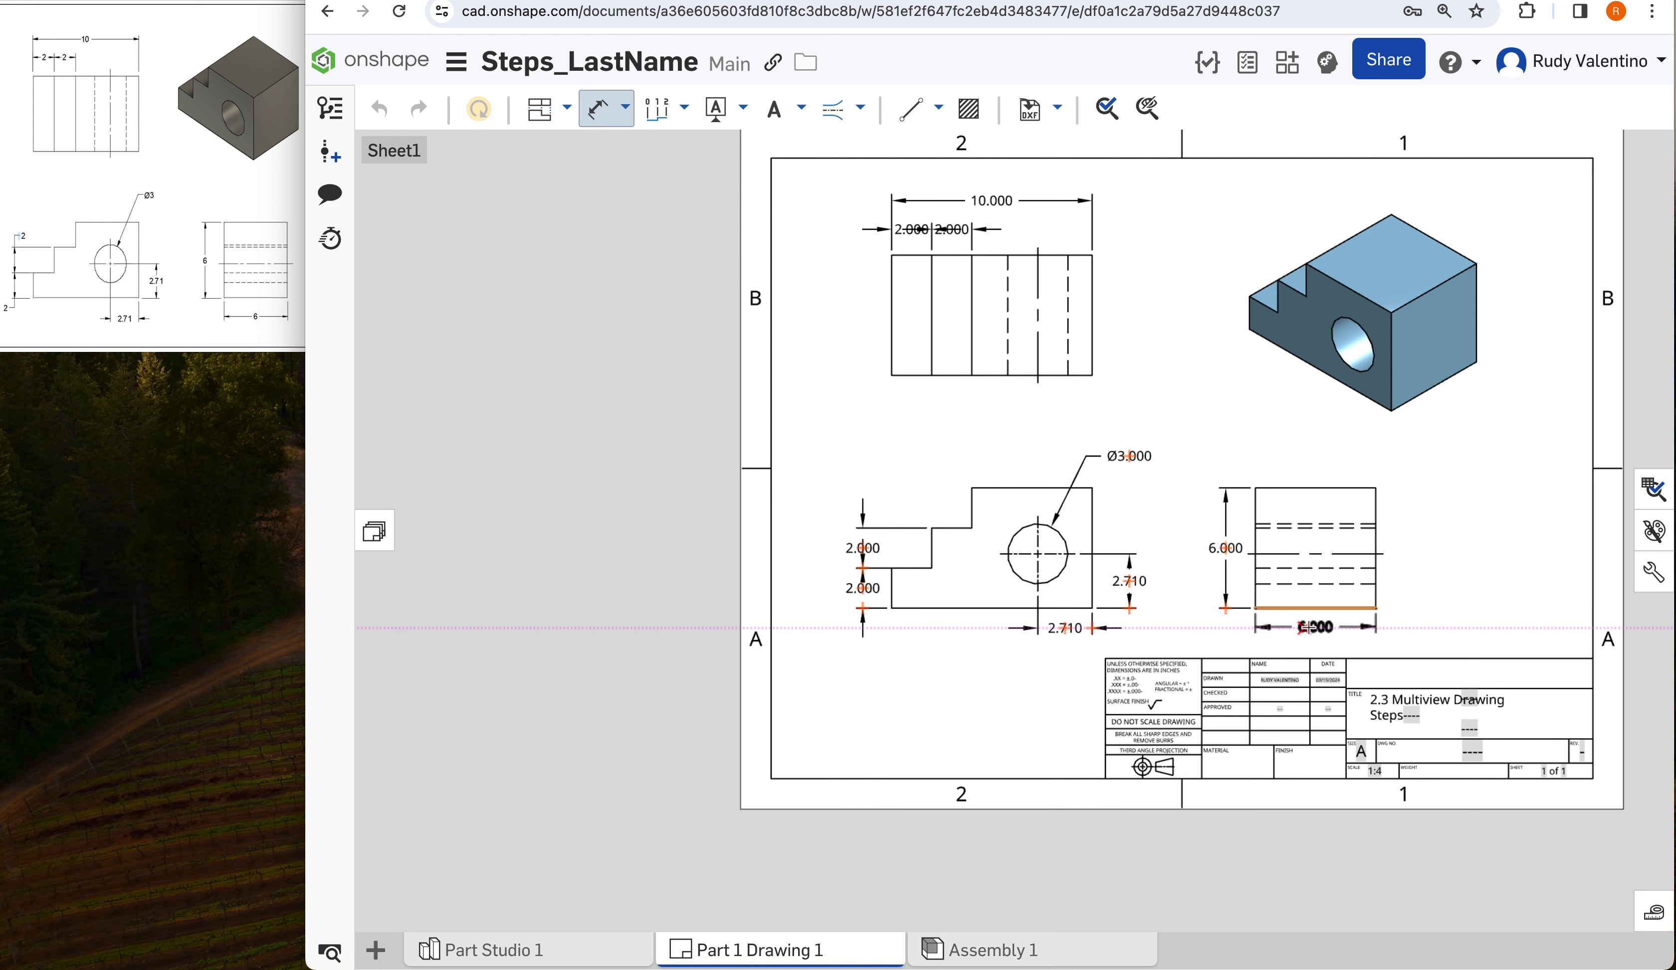
click(1310, 628)
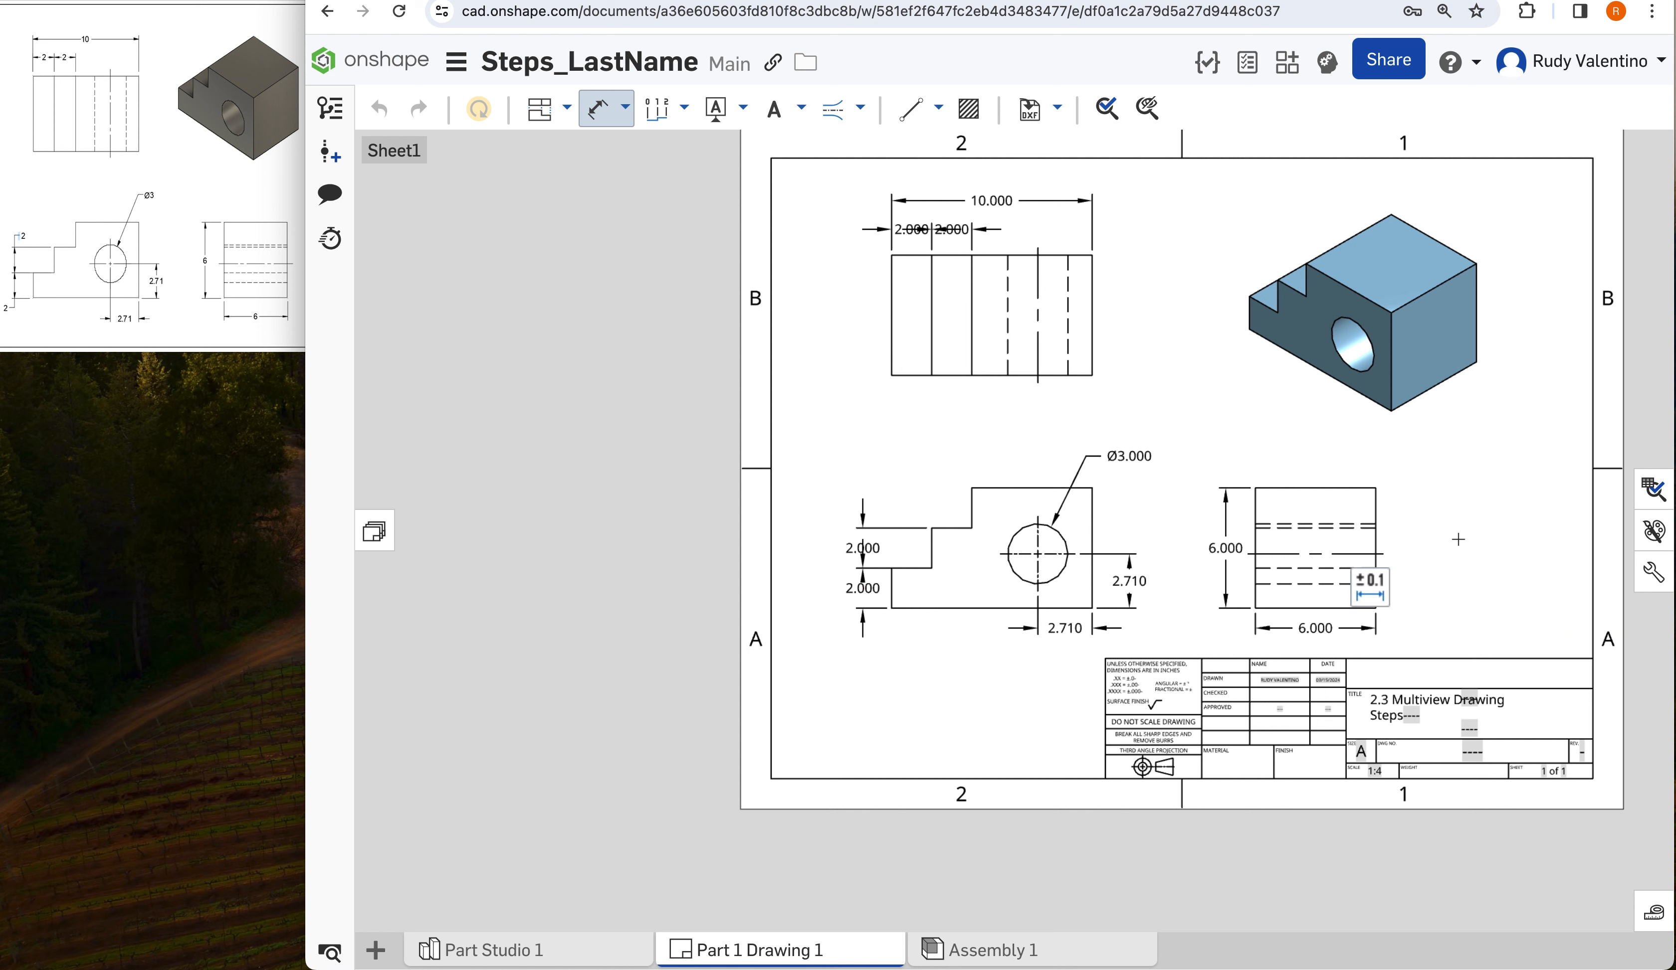
key(Escape)
click(1225, 549)
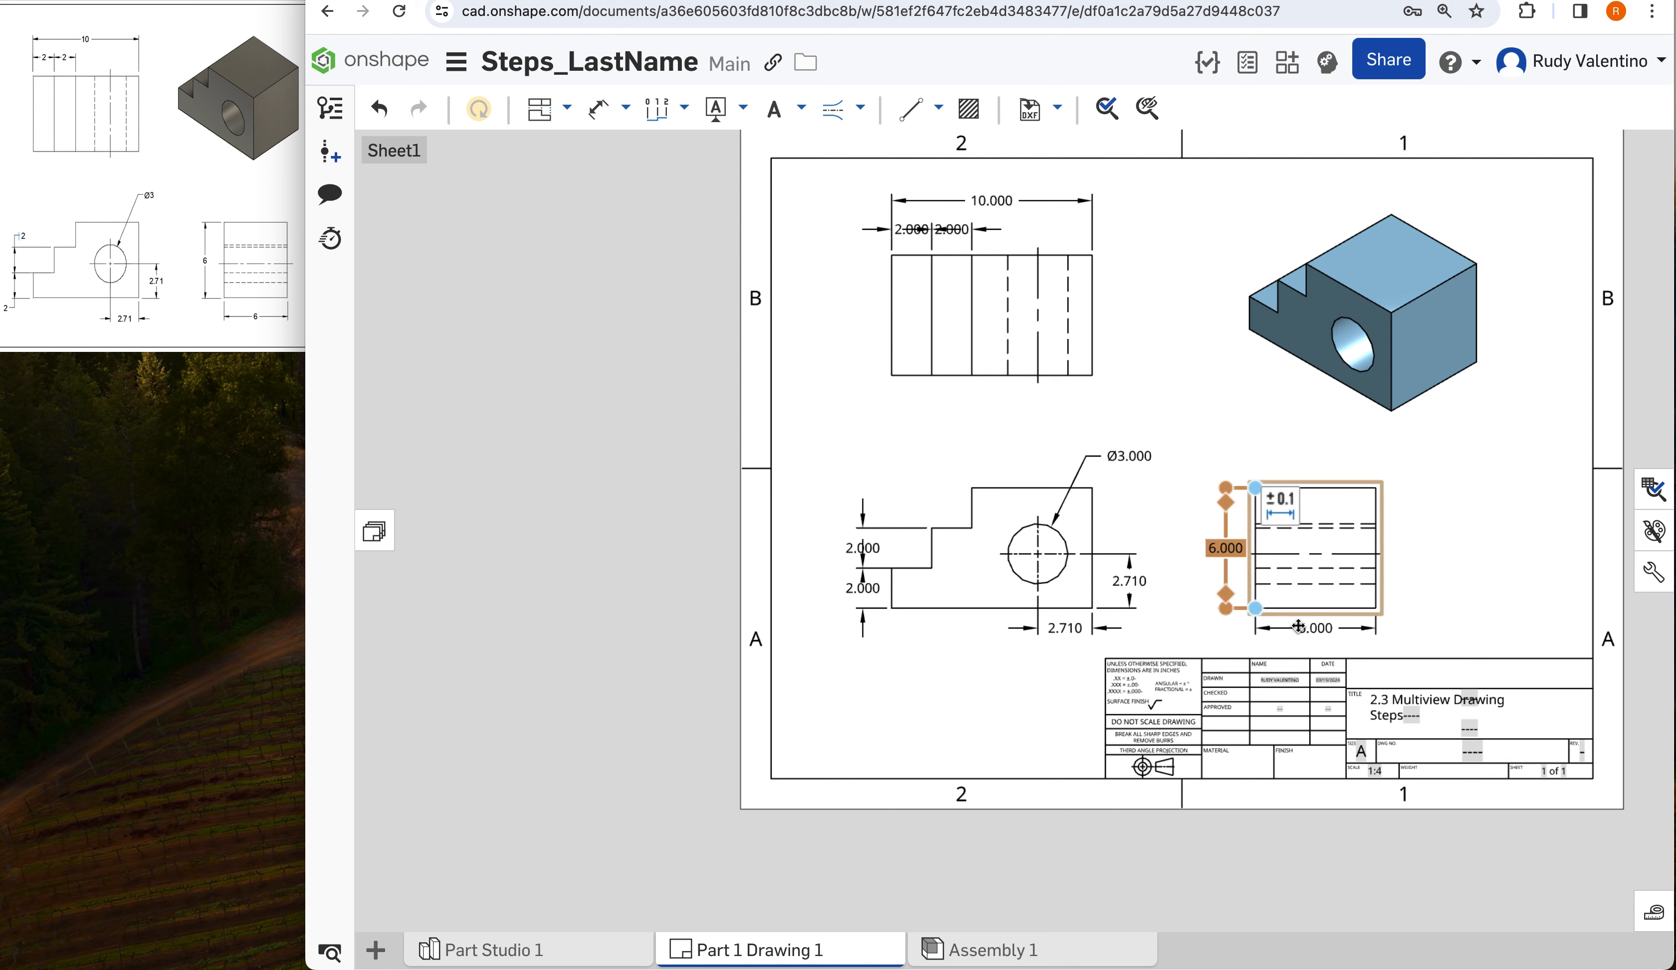
click(1303, 628)
click(1129, 580)
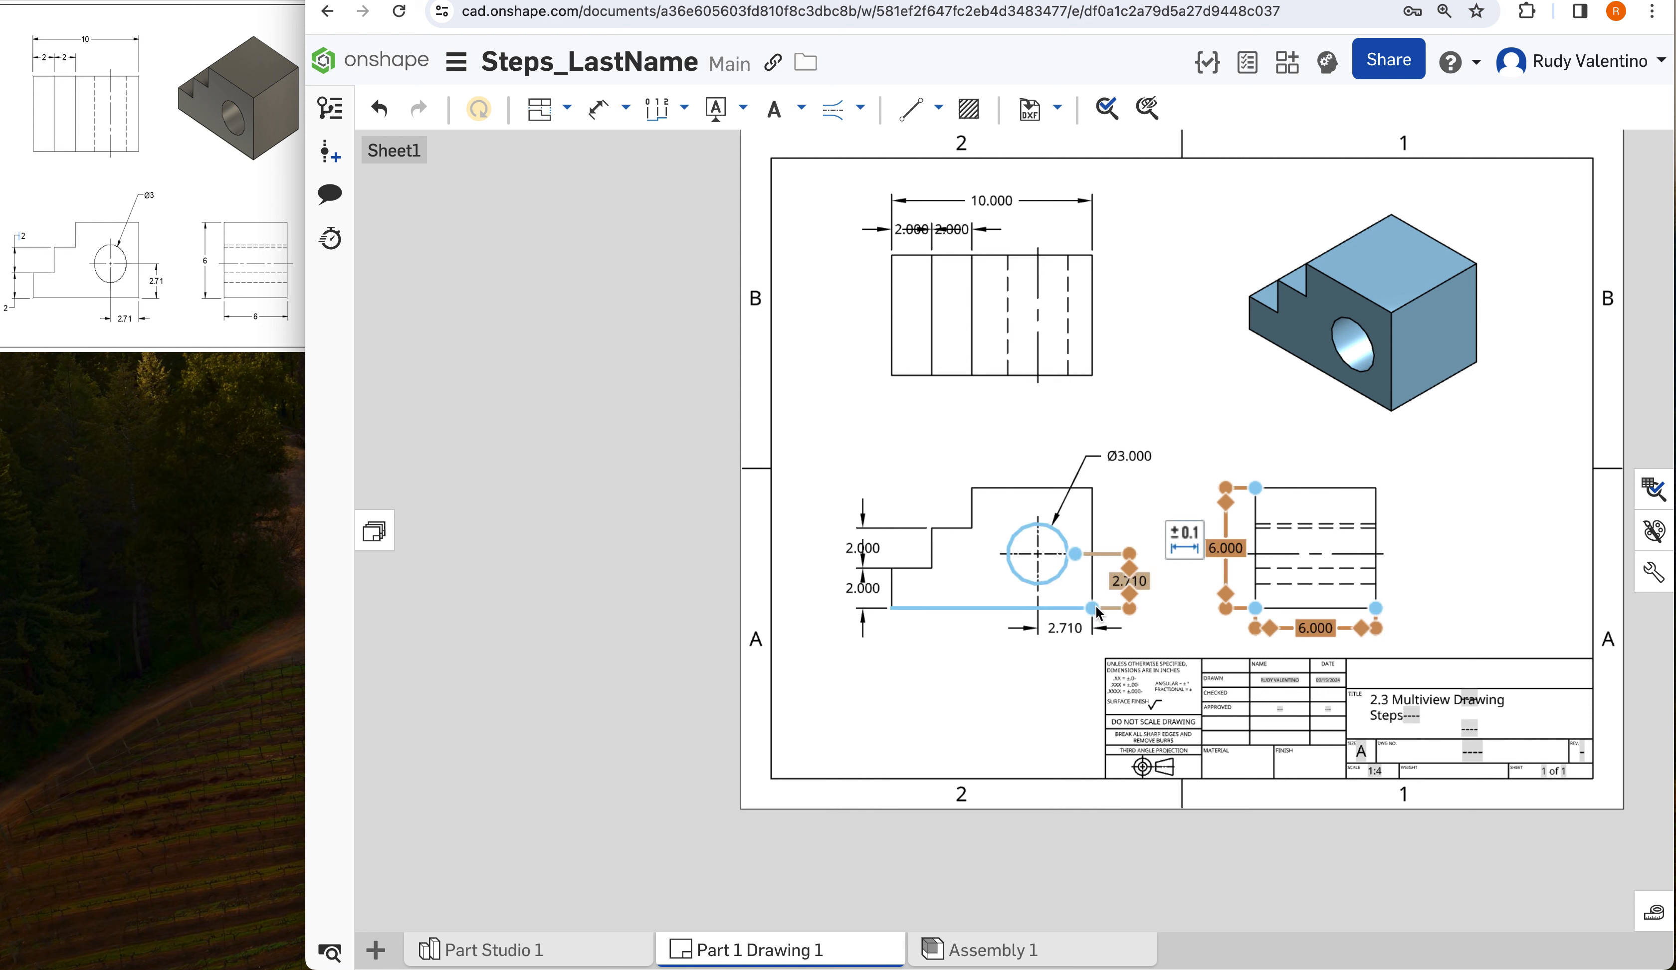
click(1064, 628)
click(1129, 456)
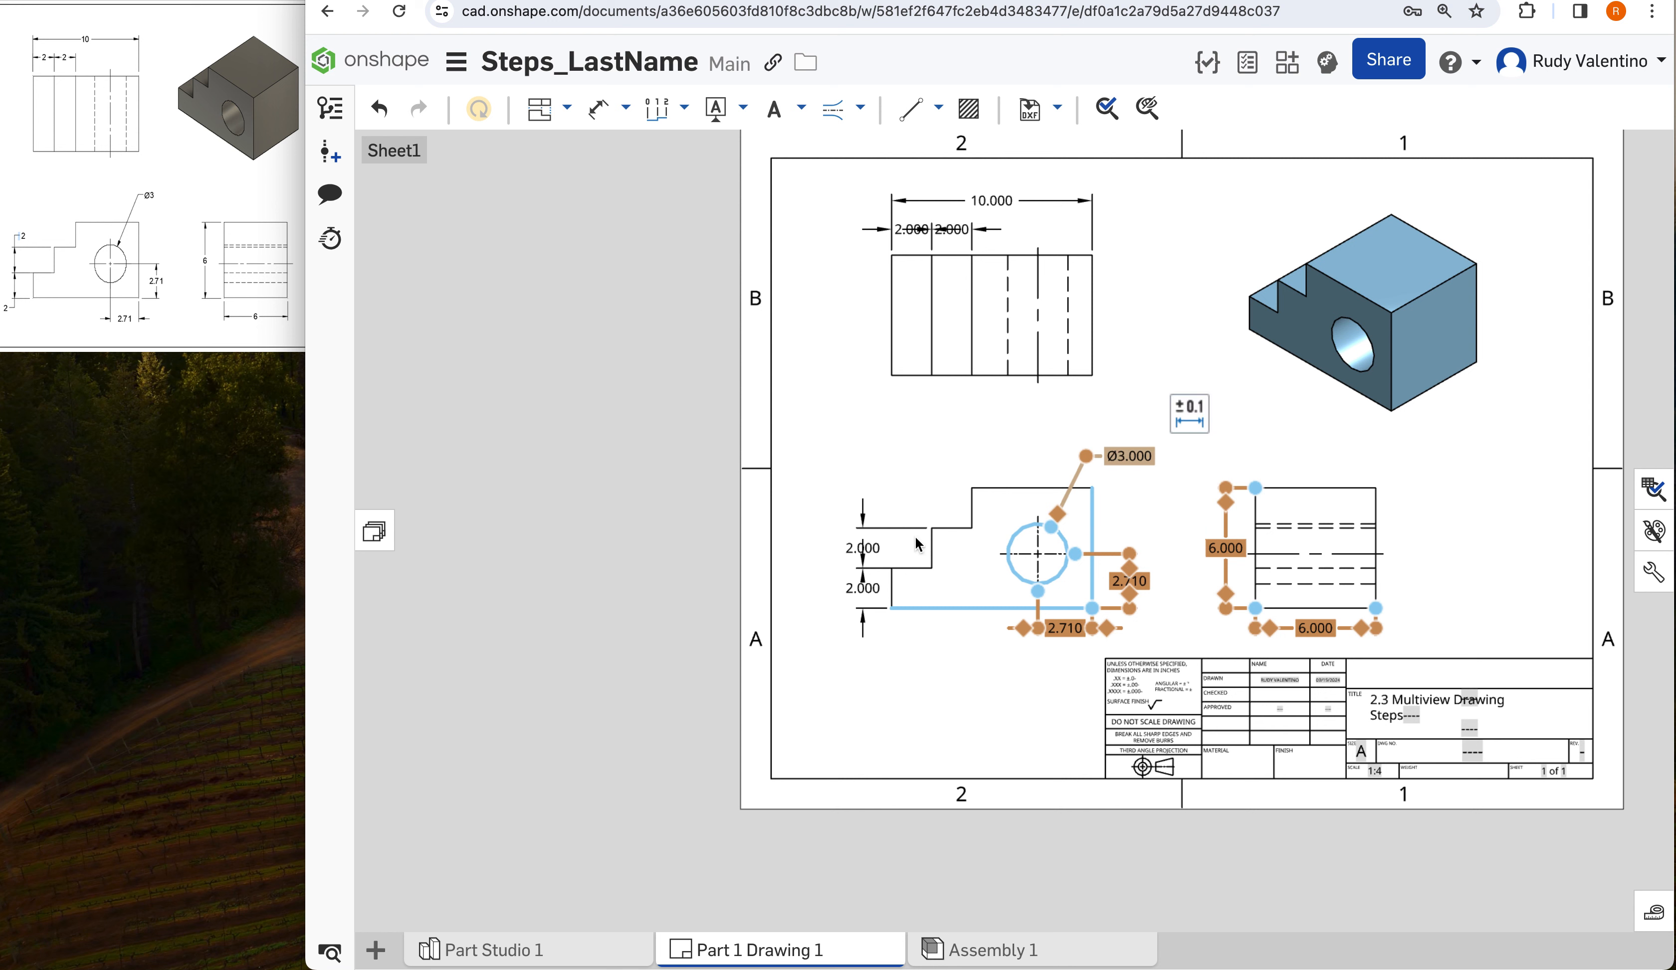
click(863, 548)
click(846, 591)
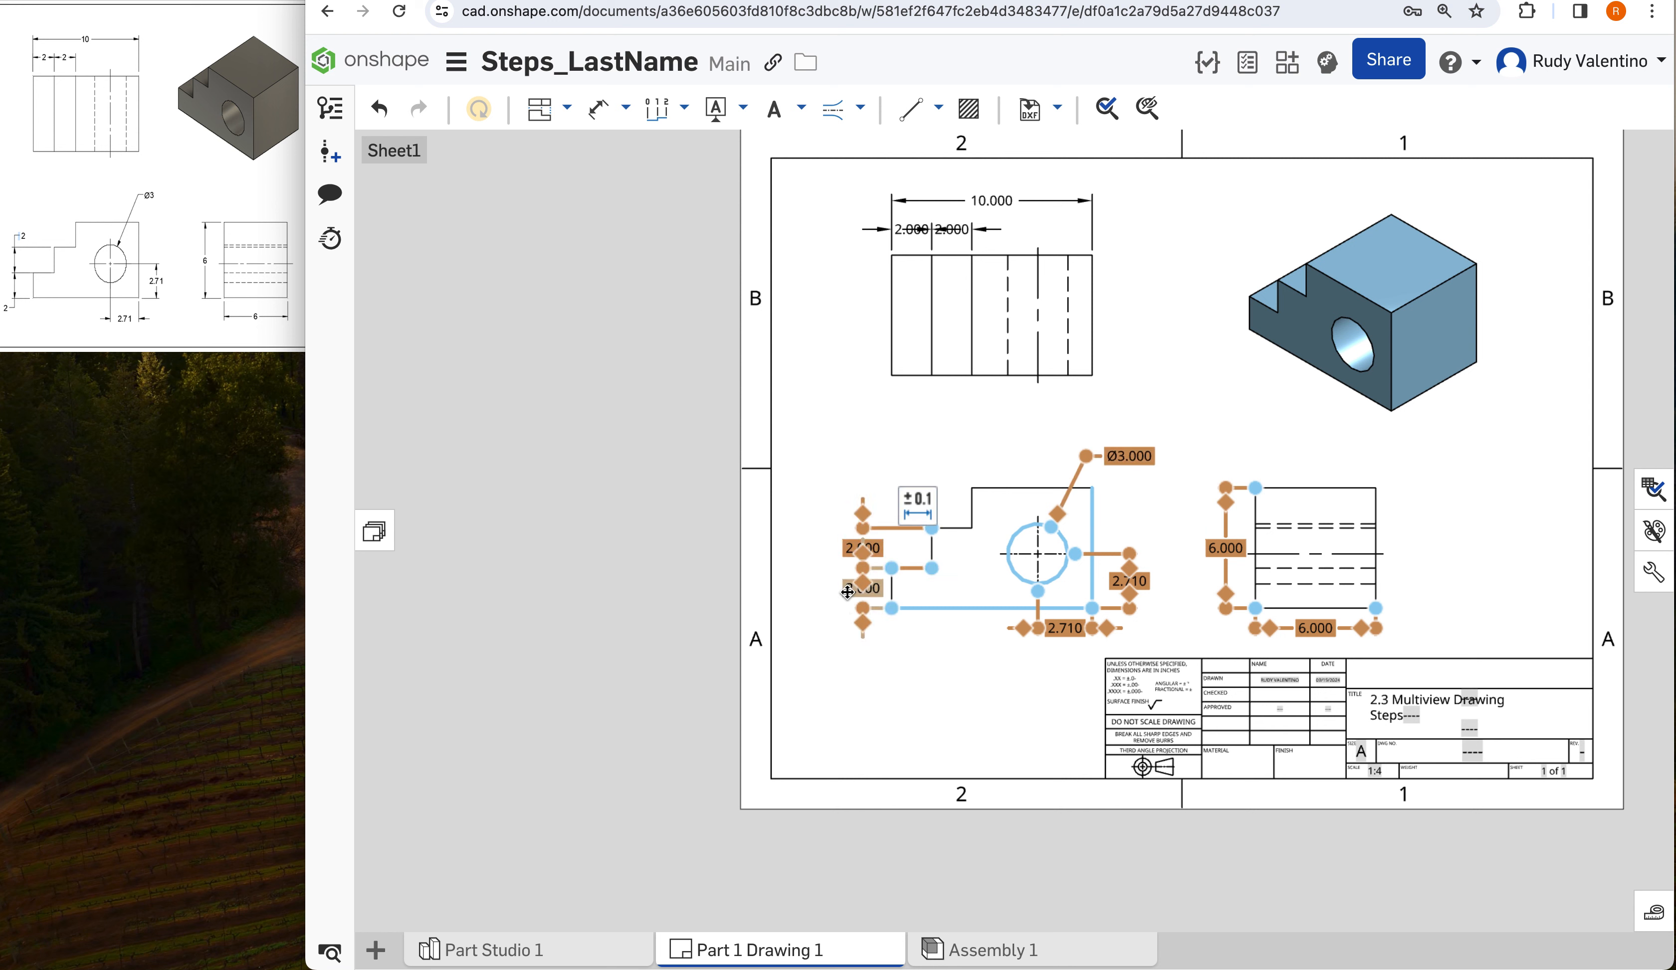
click(952, 228)
click(991, 200)
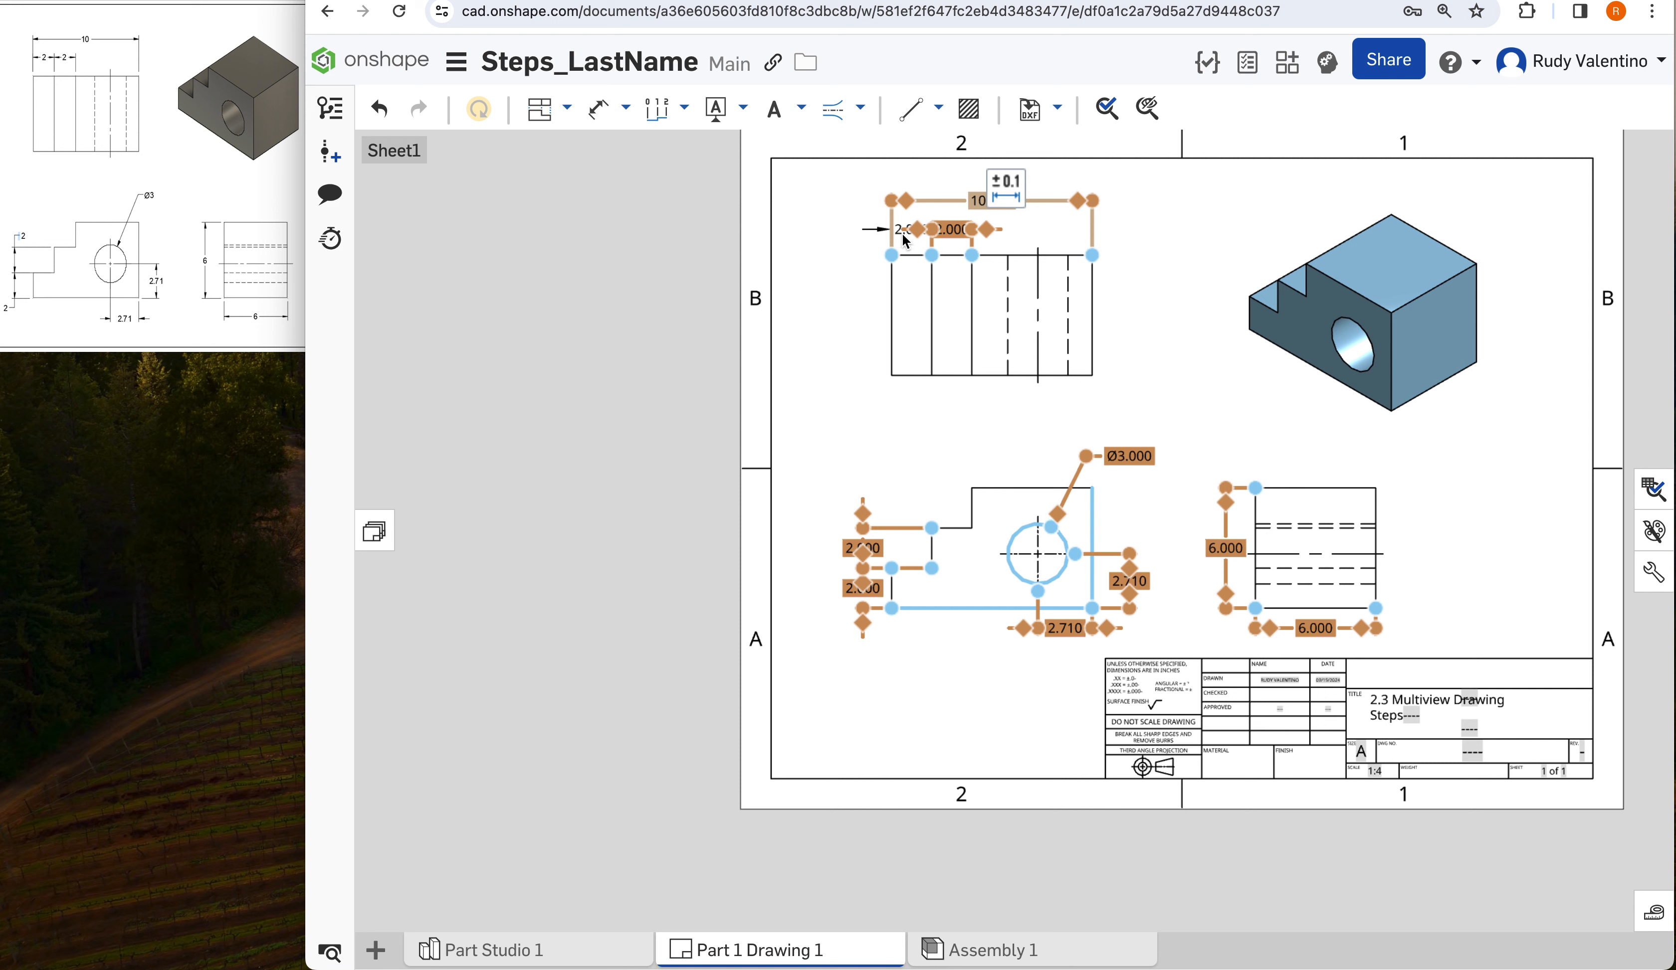
click(908, 232)
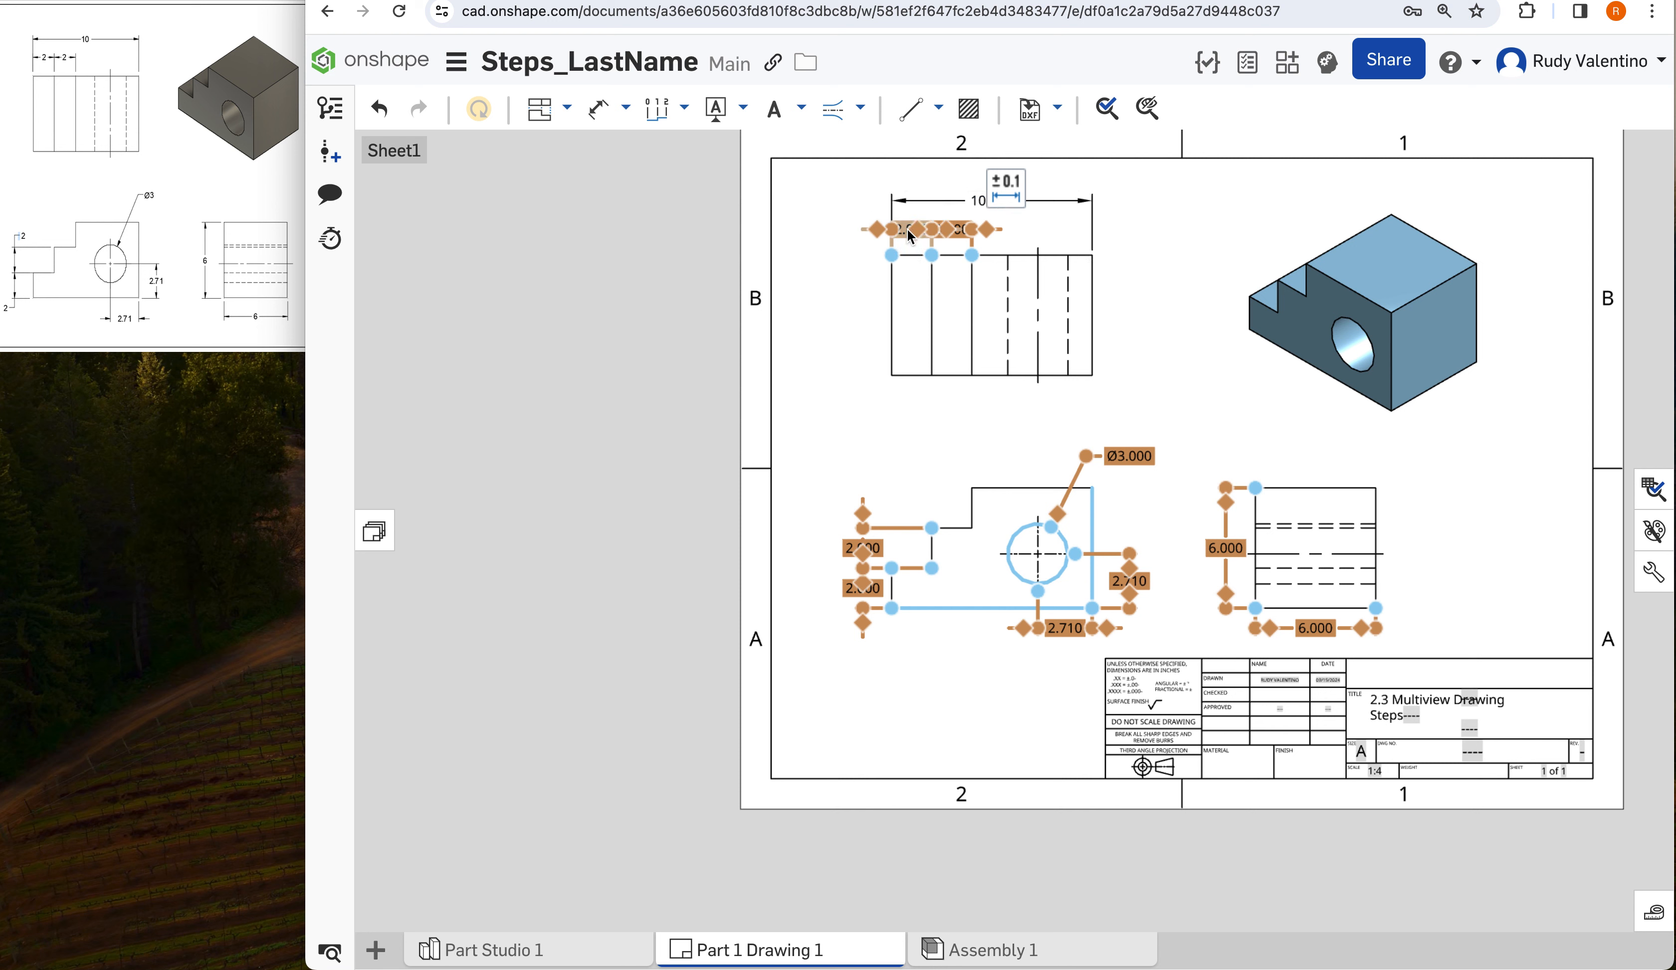
click(974, 200)
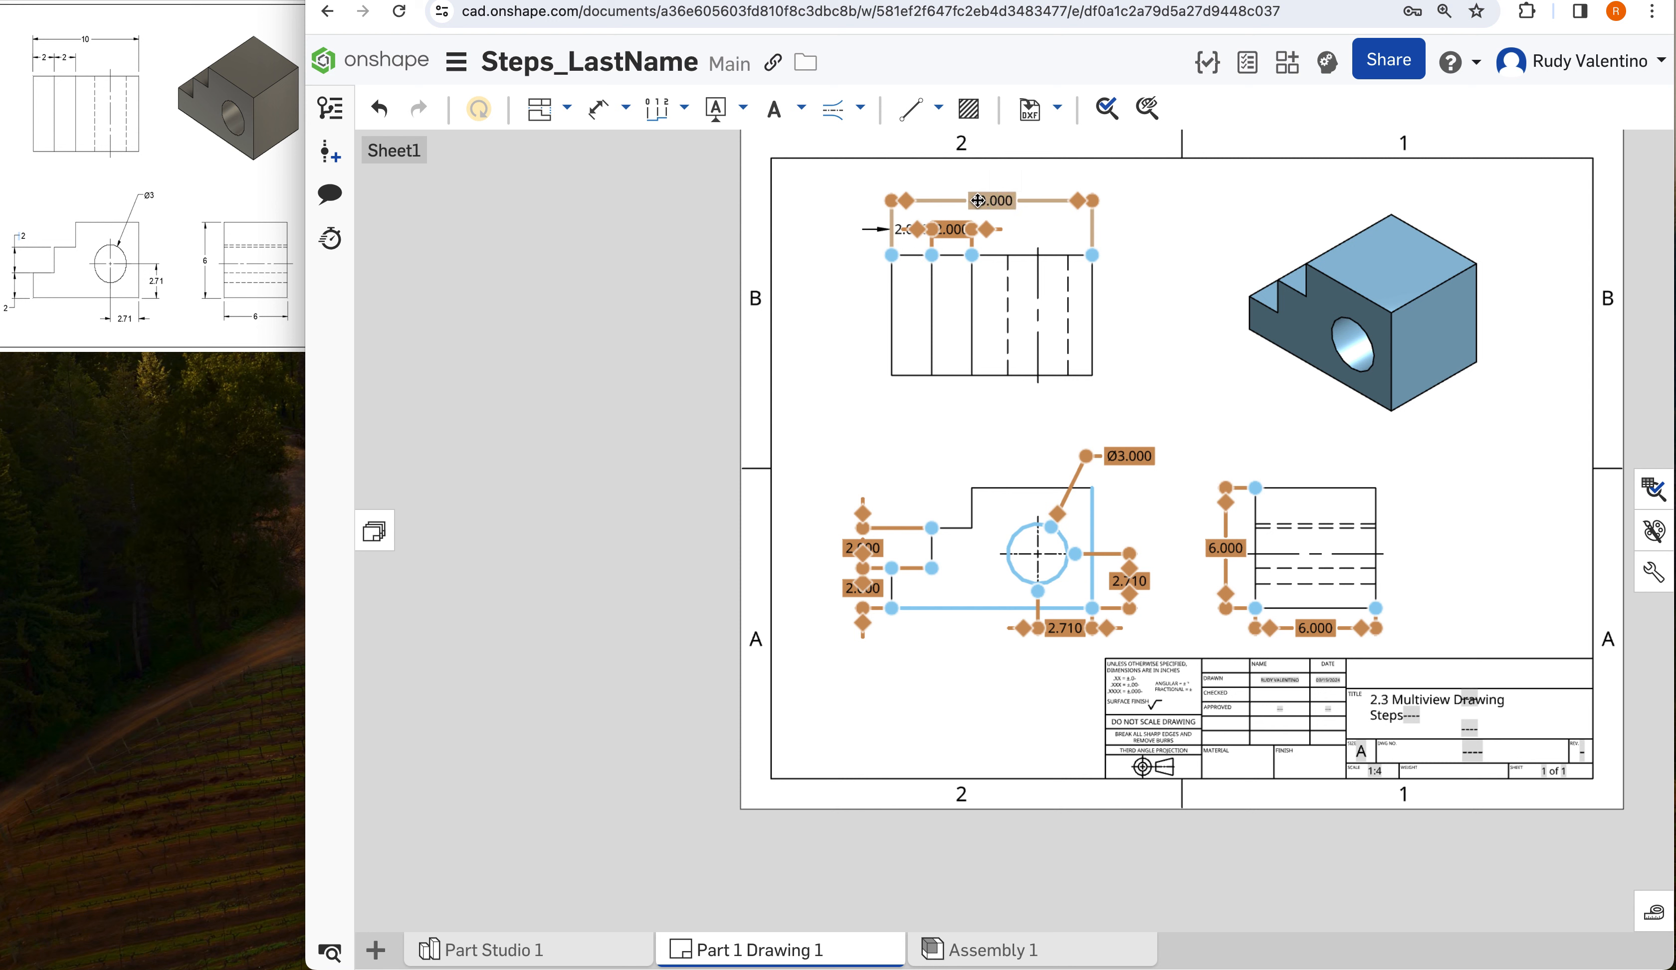
click(909, 229)
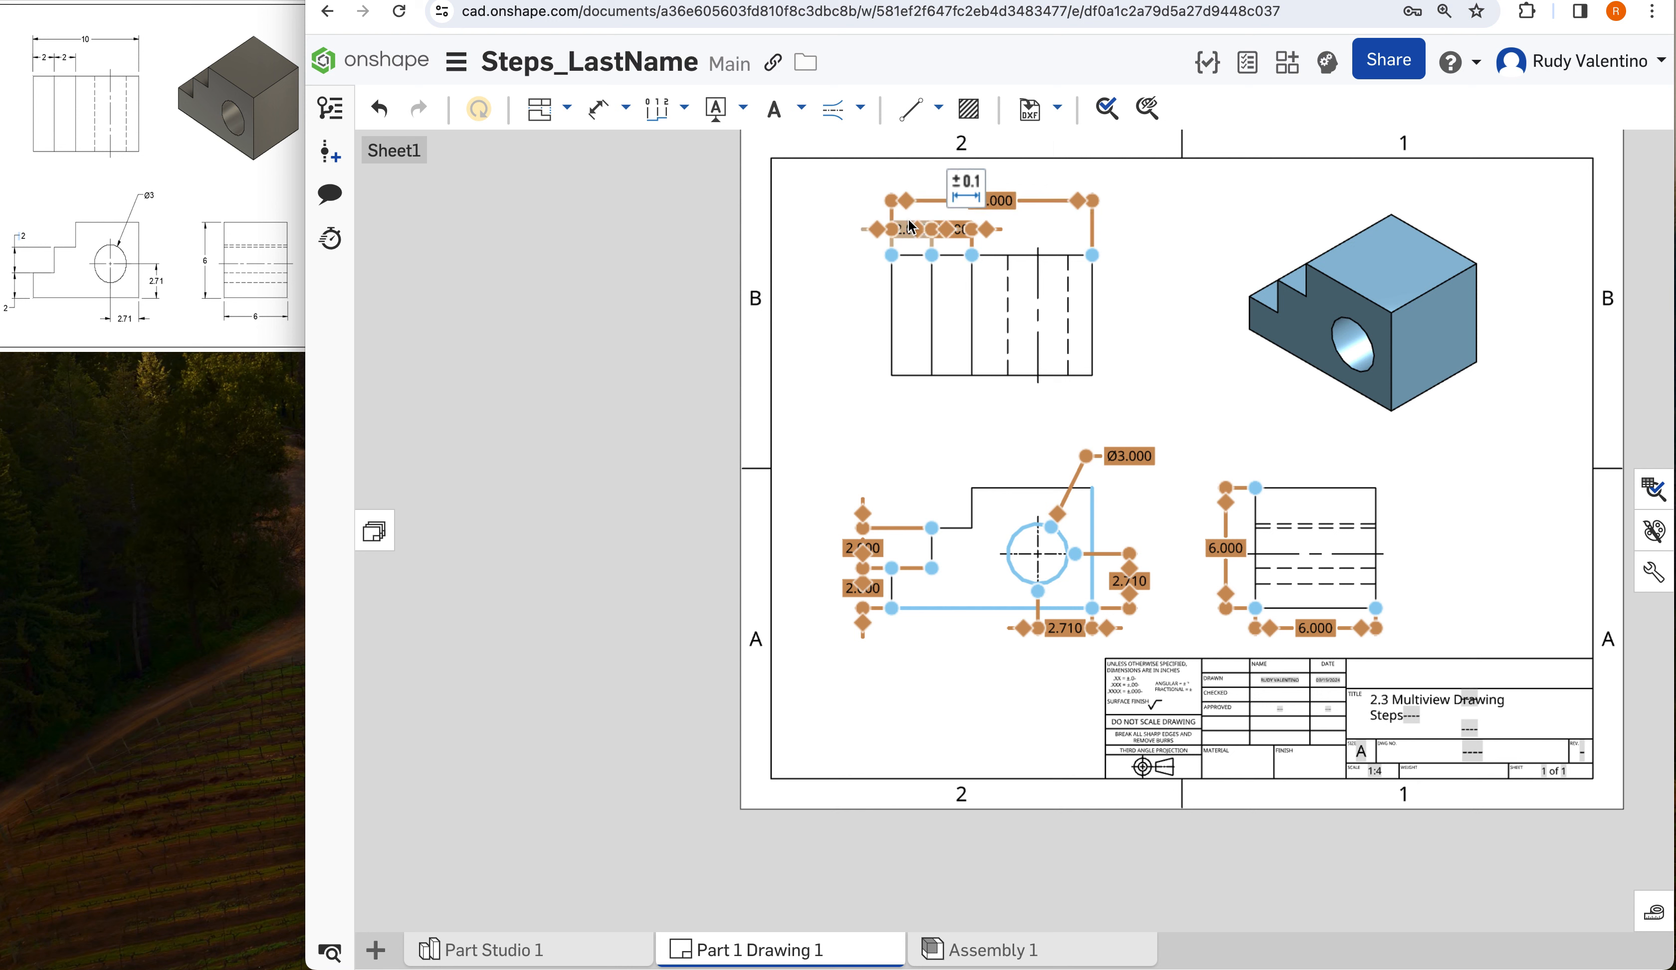
right_click(1132, 458)
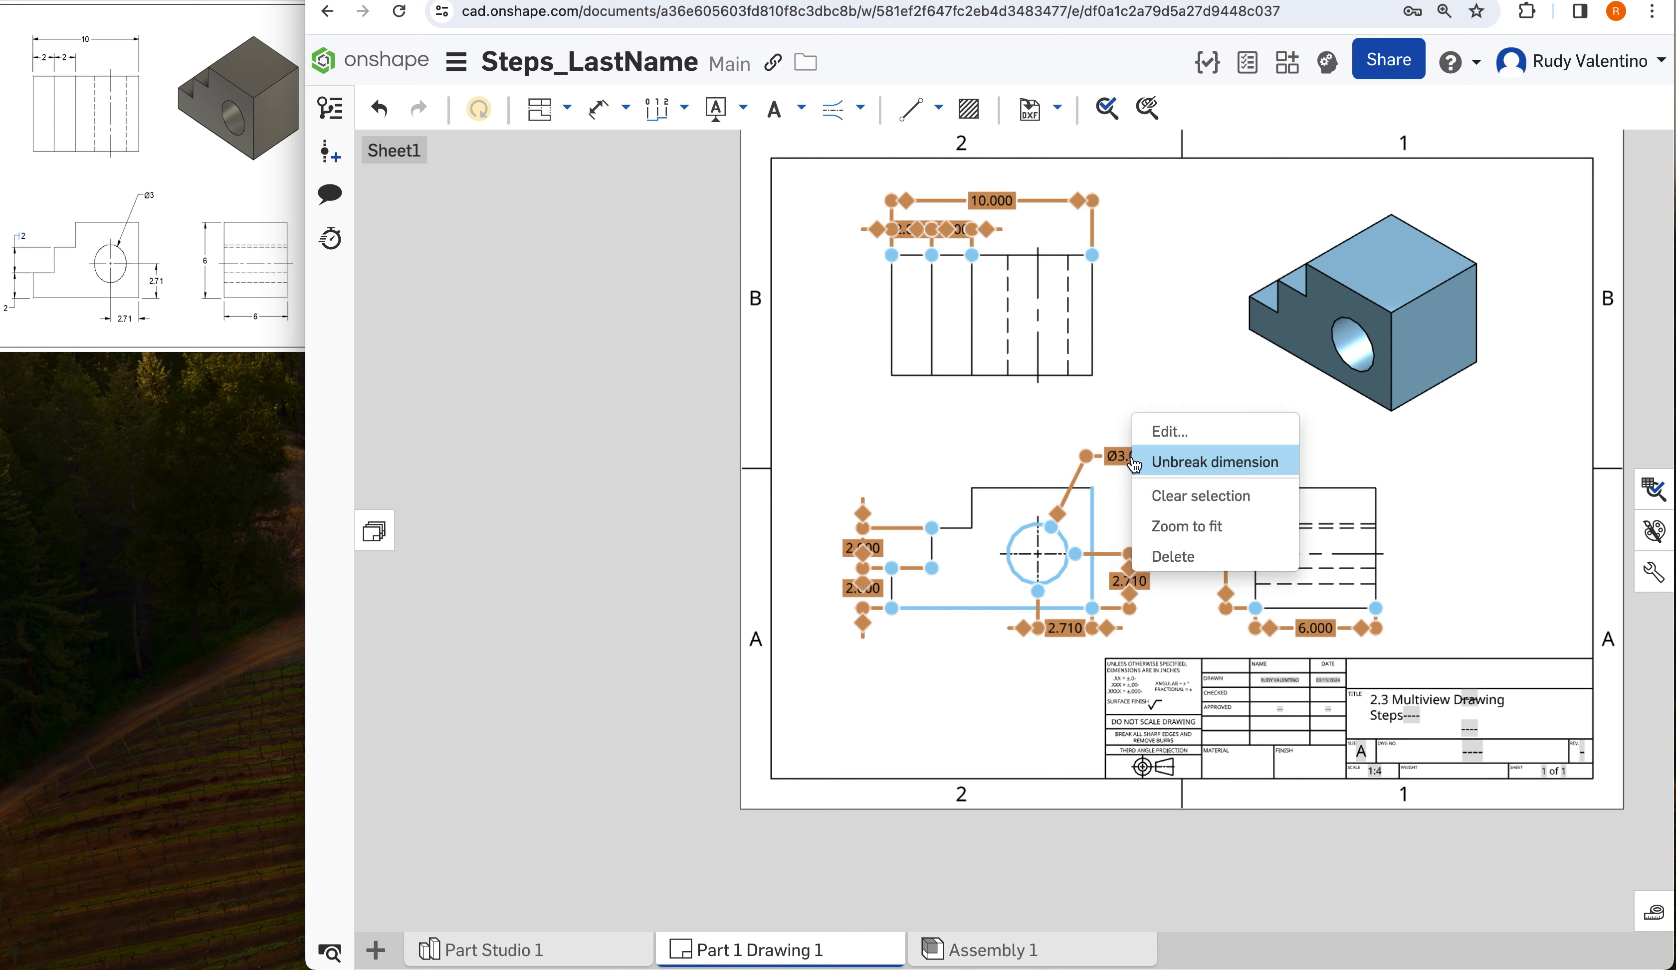
click(1160, 432)
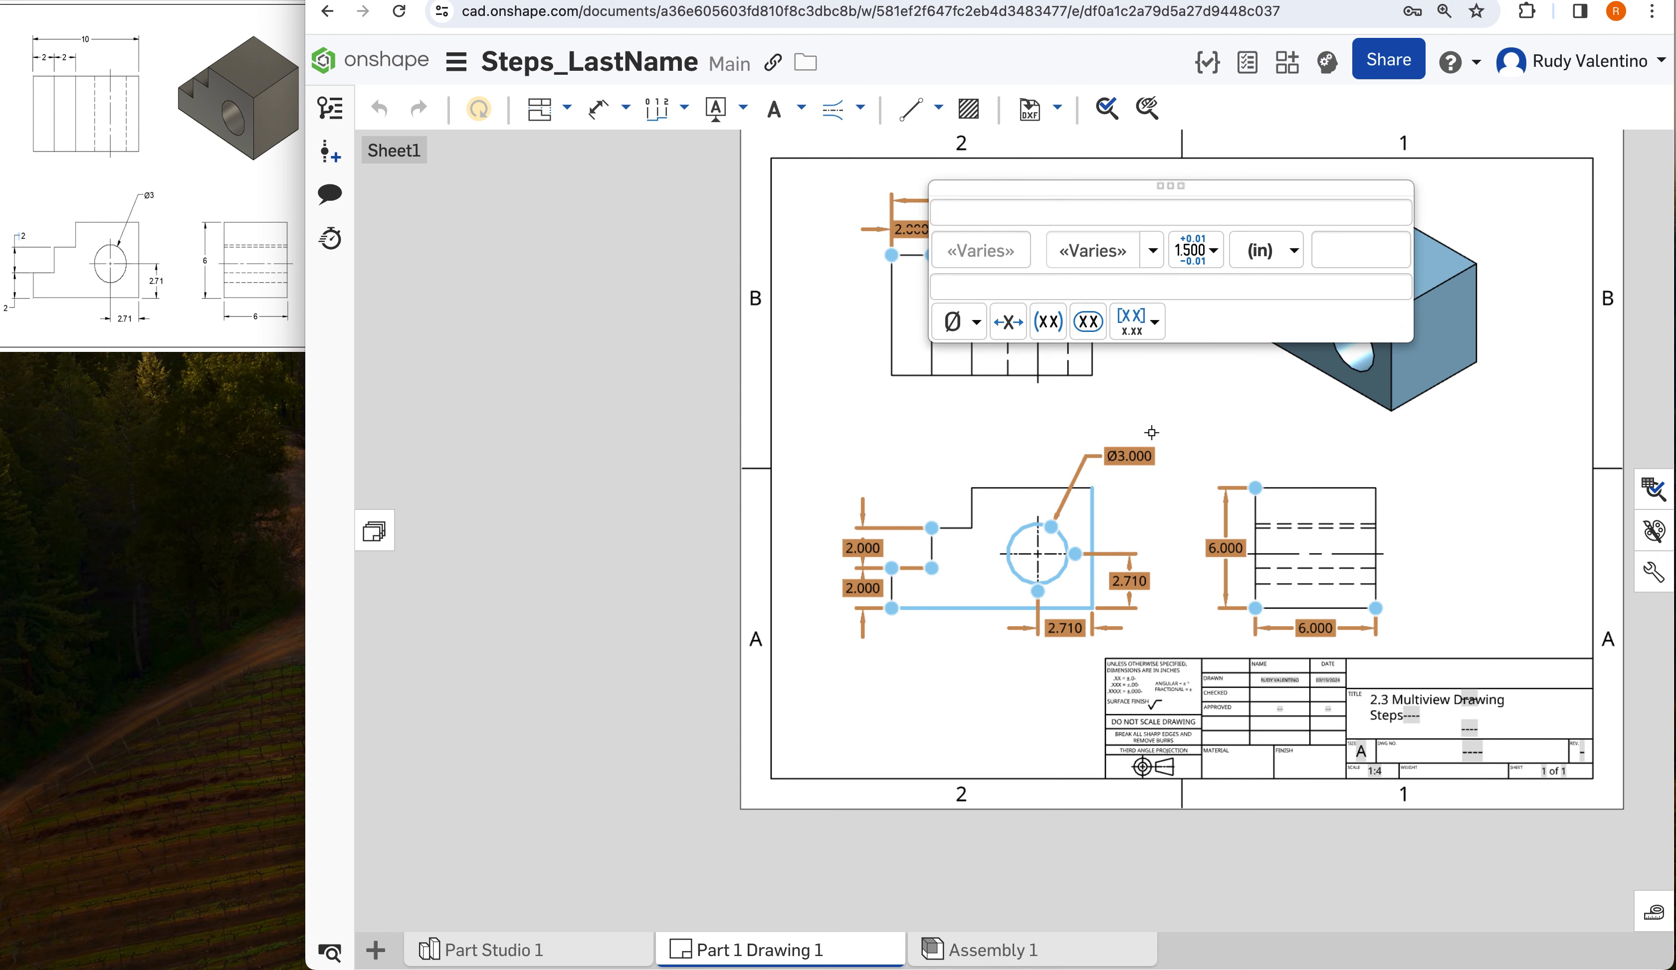
click(1153, 422)
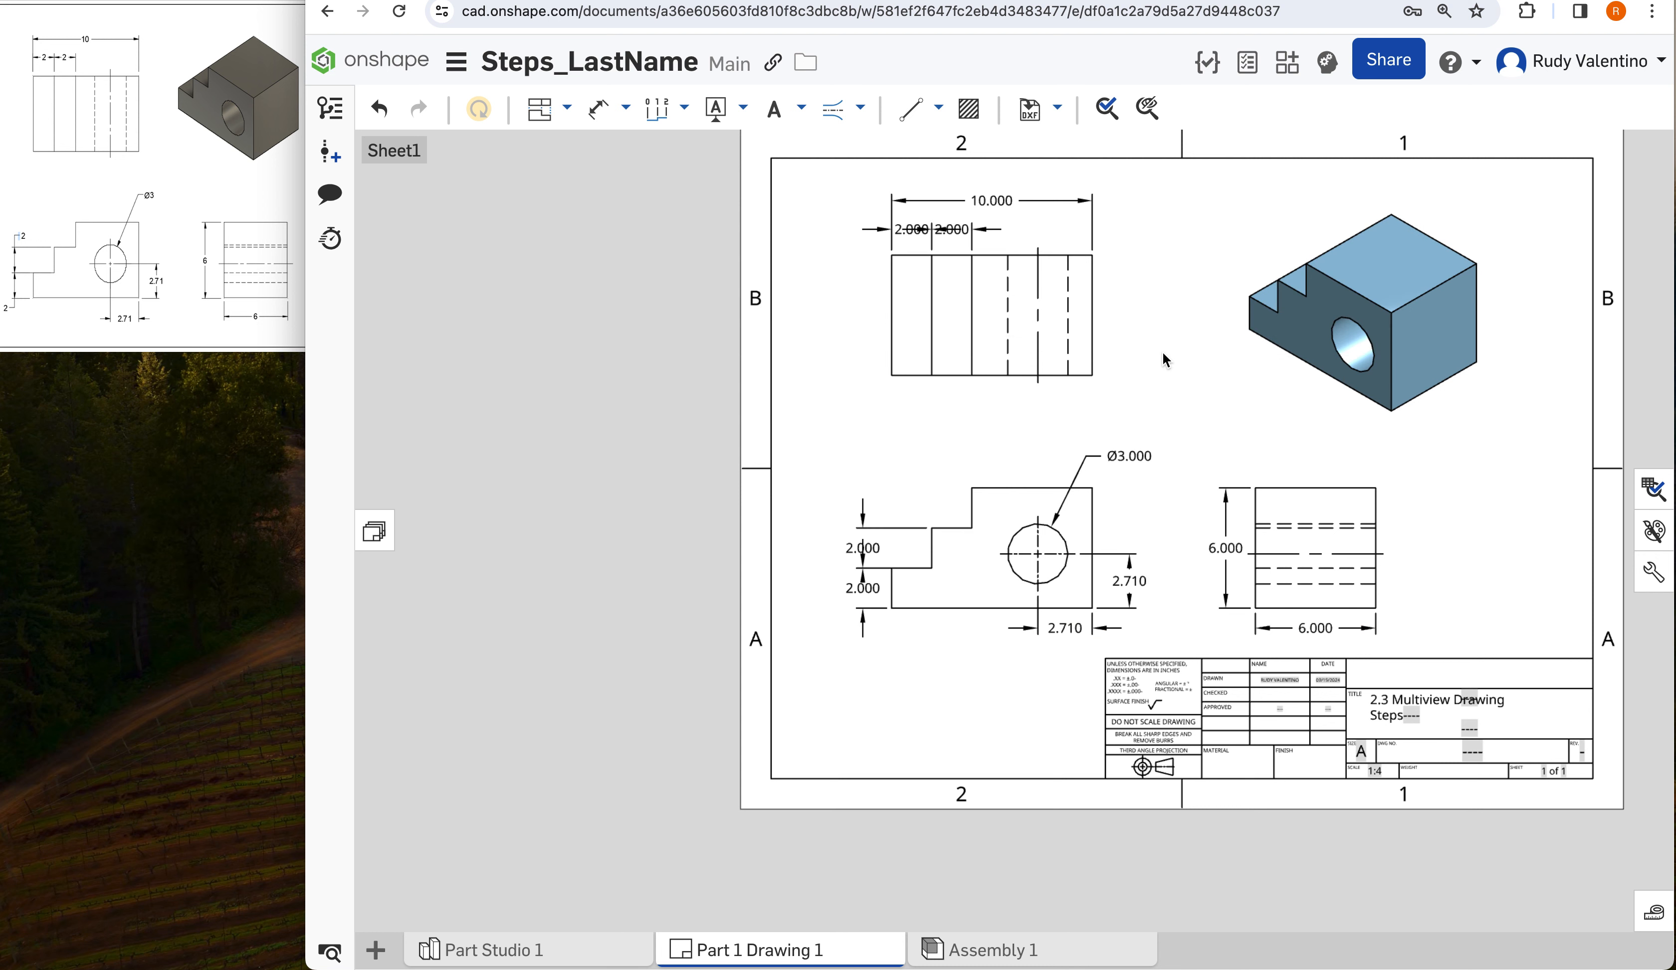
- Set the precision of the hole's diameter dimension to 0 decimal places
click(1141, 460)
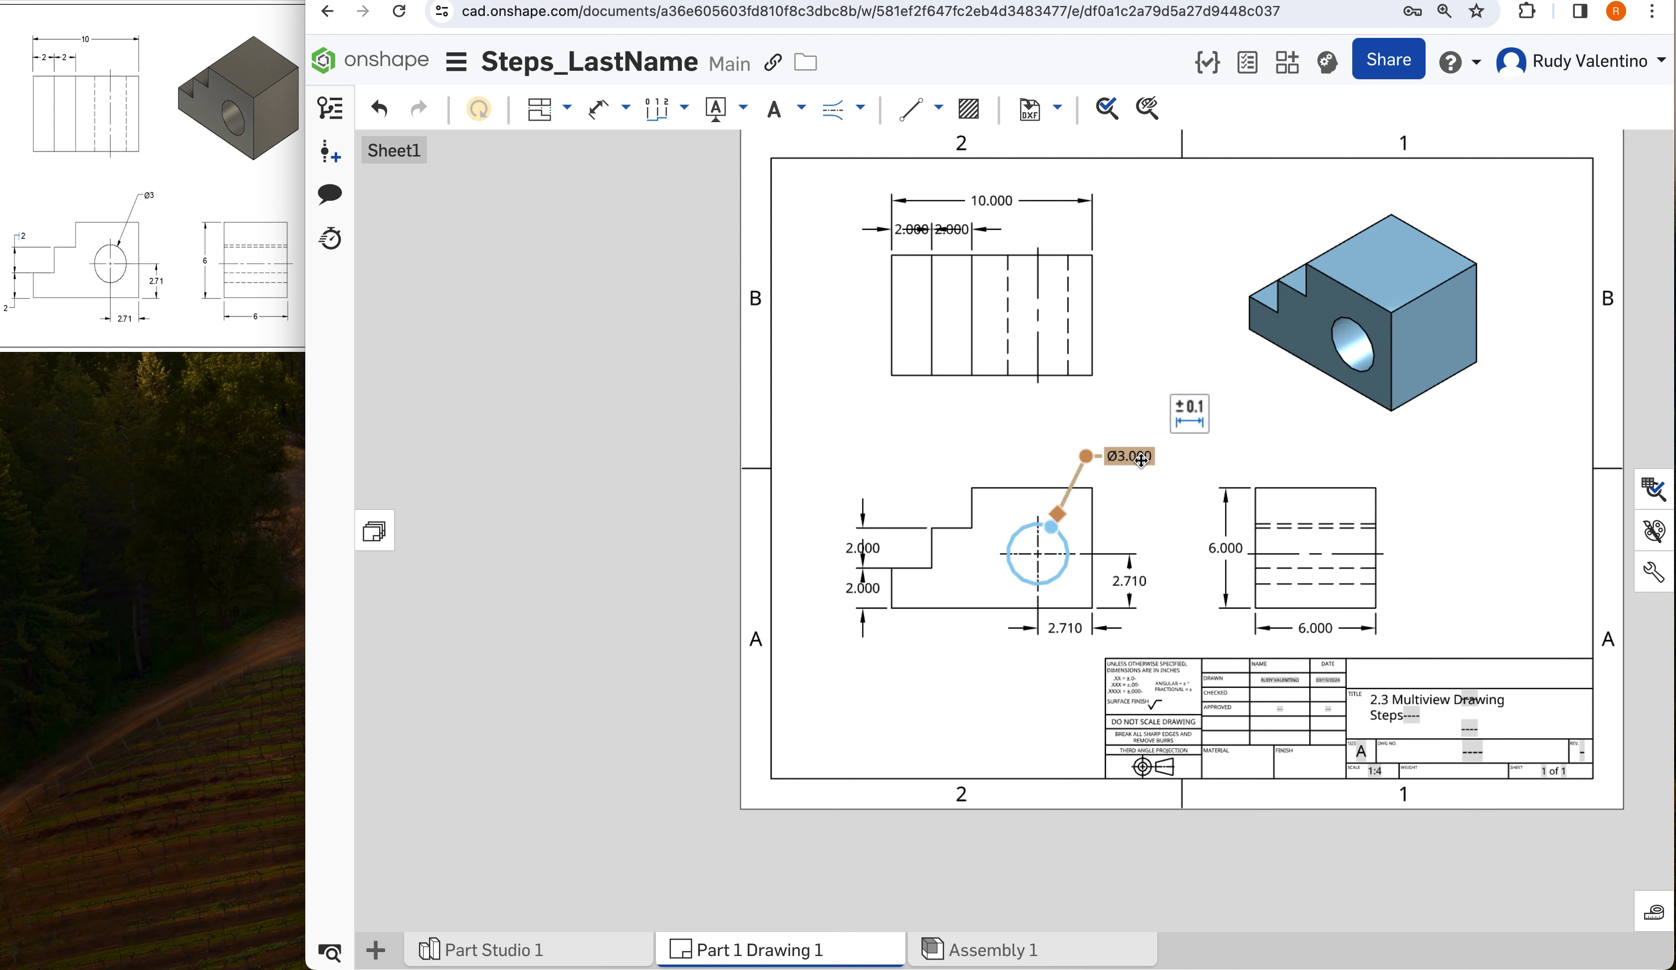
right_click(1139, 459)
click(1171, 434)
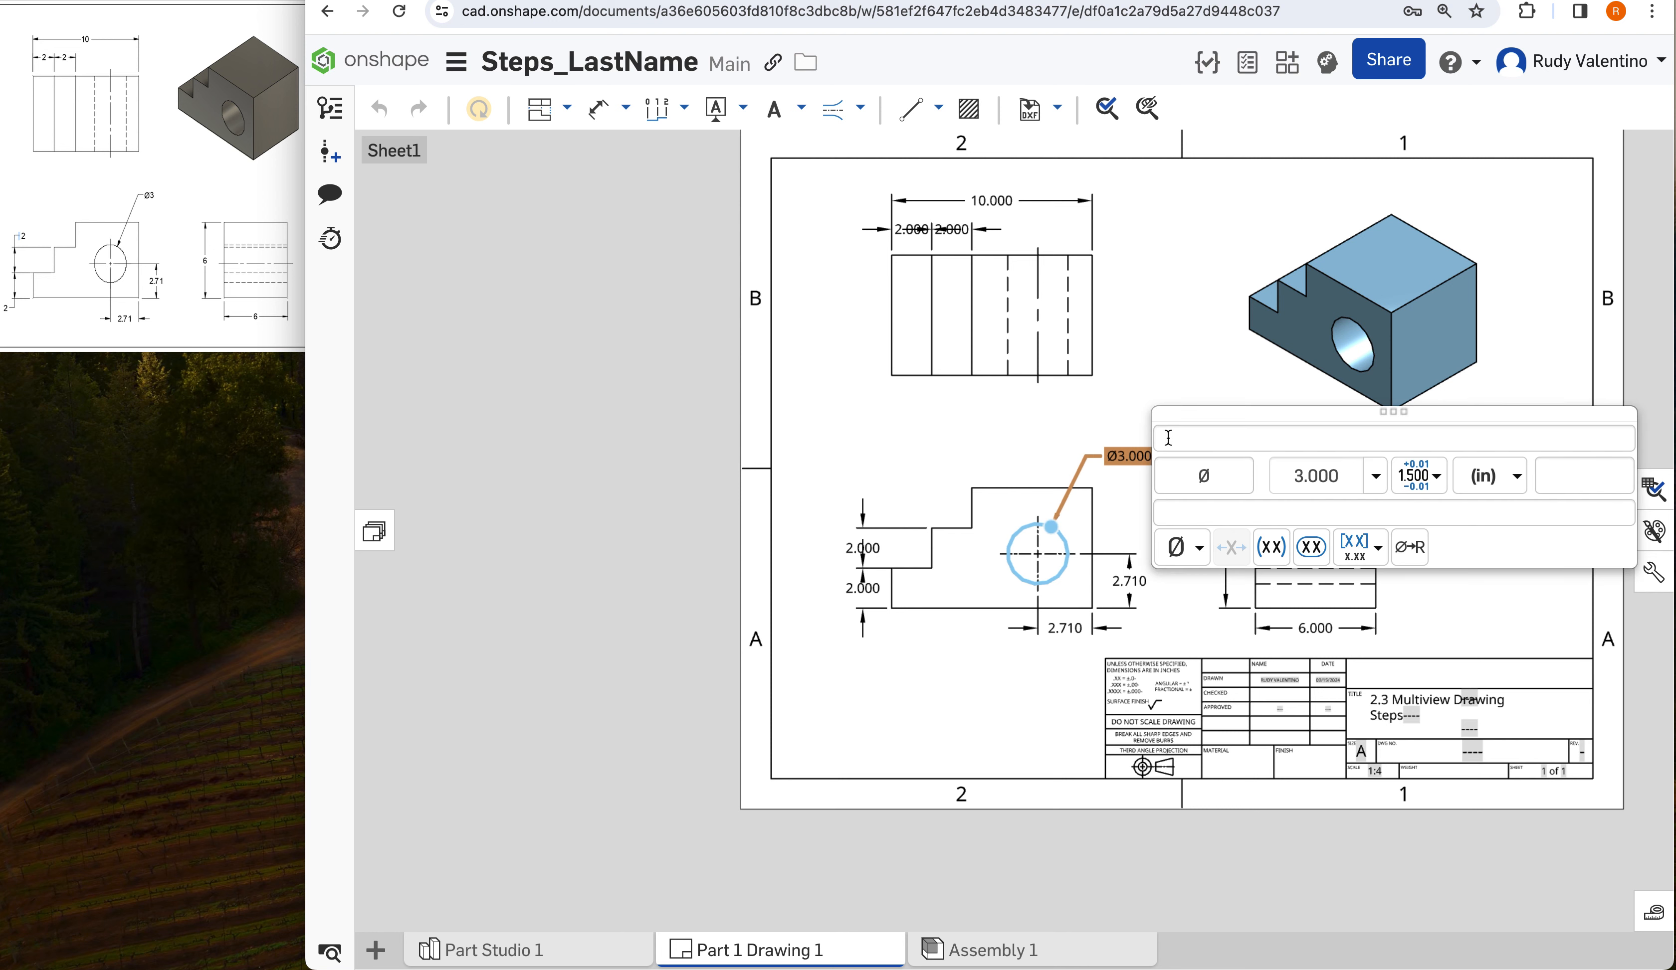
click(1416, 475)
click(1433, 475)
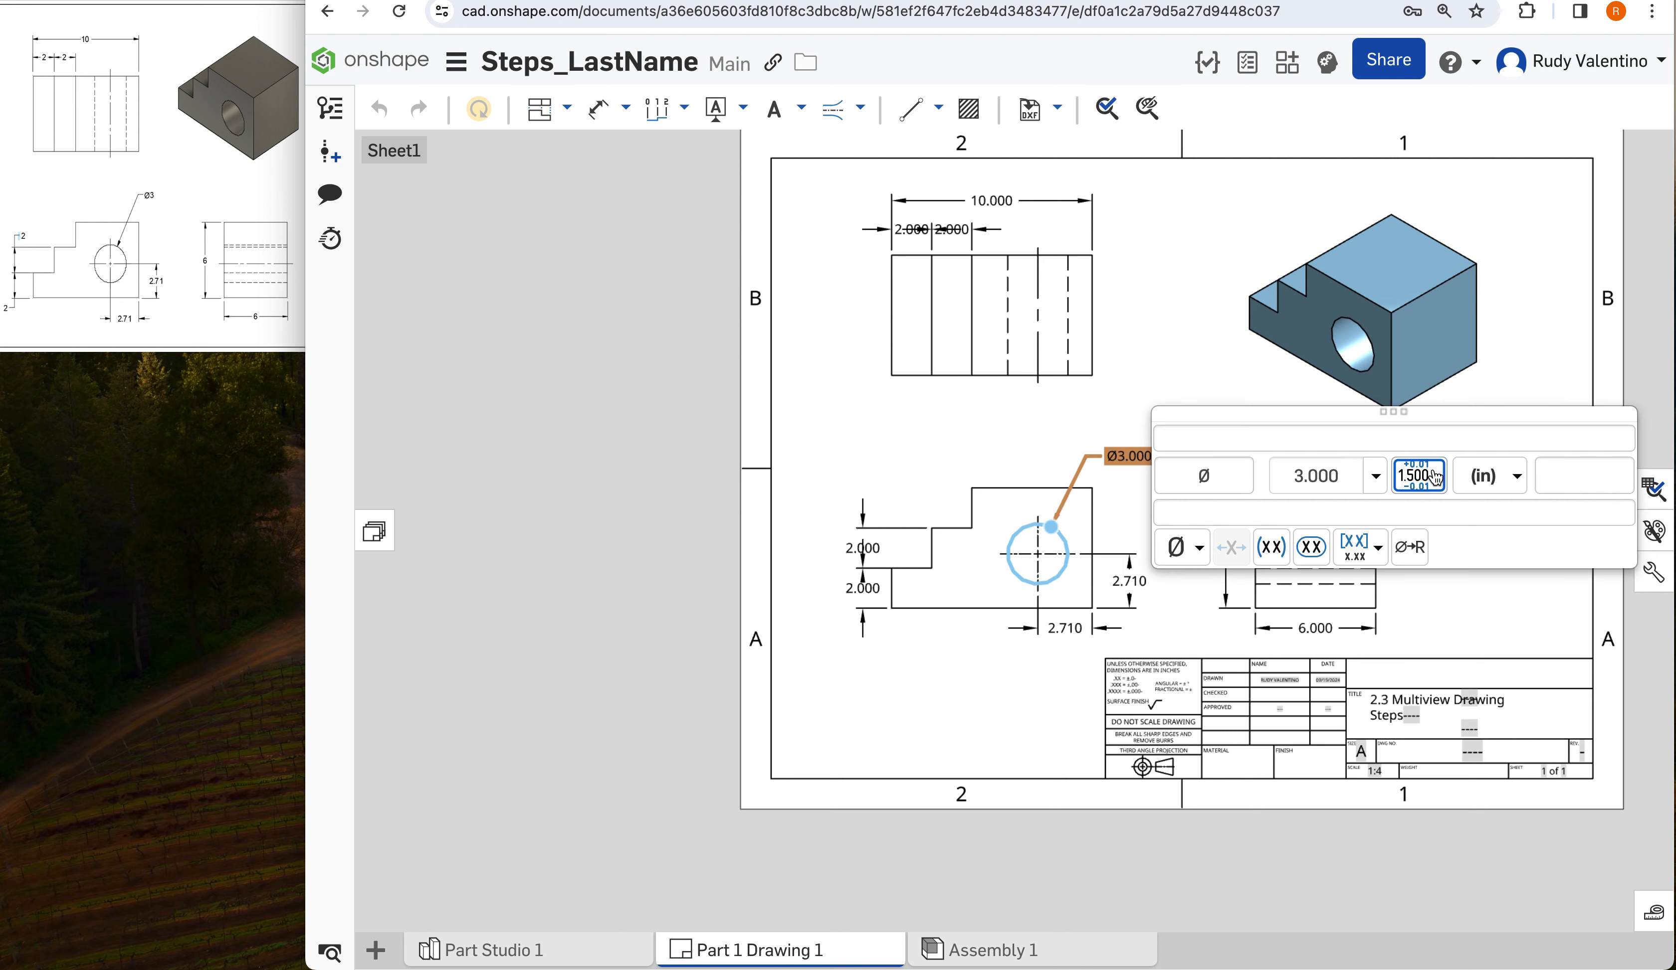
click(1375, 475)
click(1342, 516)
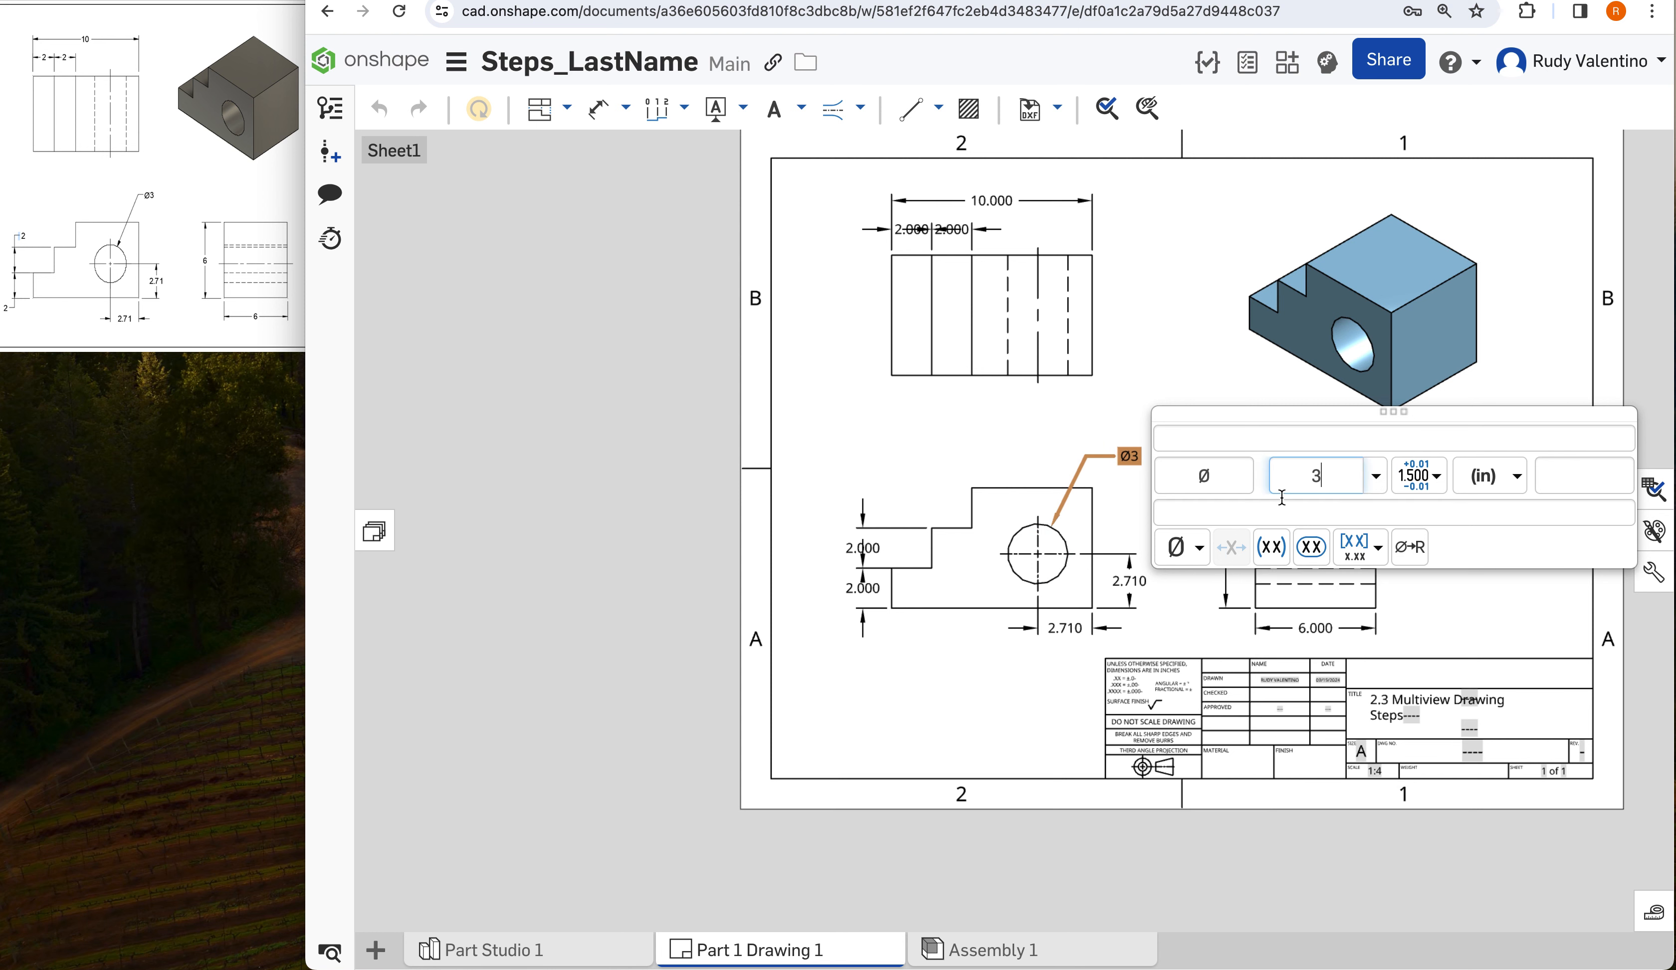
click(1097, 431)
- Set the precision of the overall length and second step width dimensions above the top view to 0 decimal places
click(942, 228)
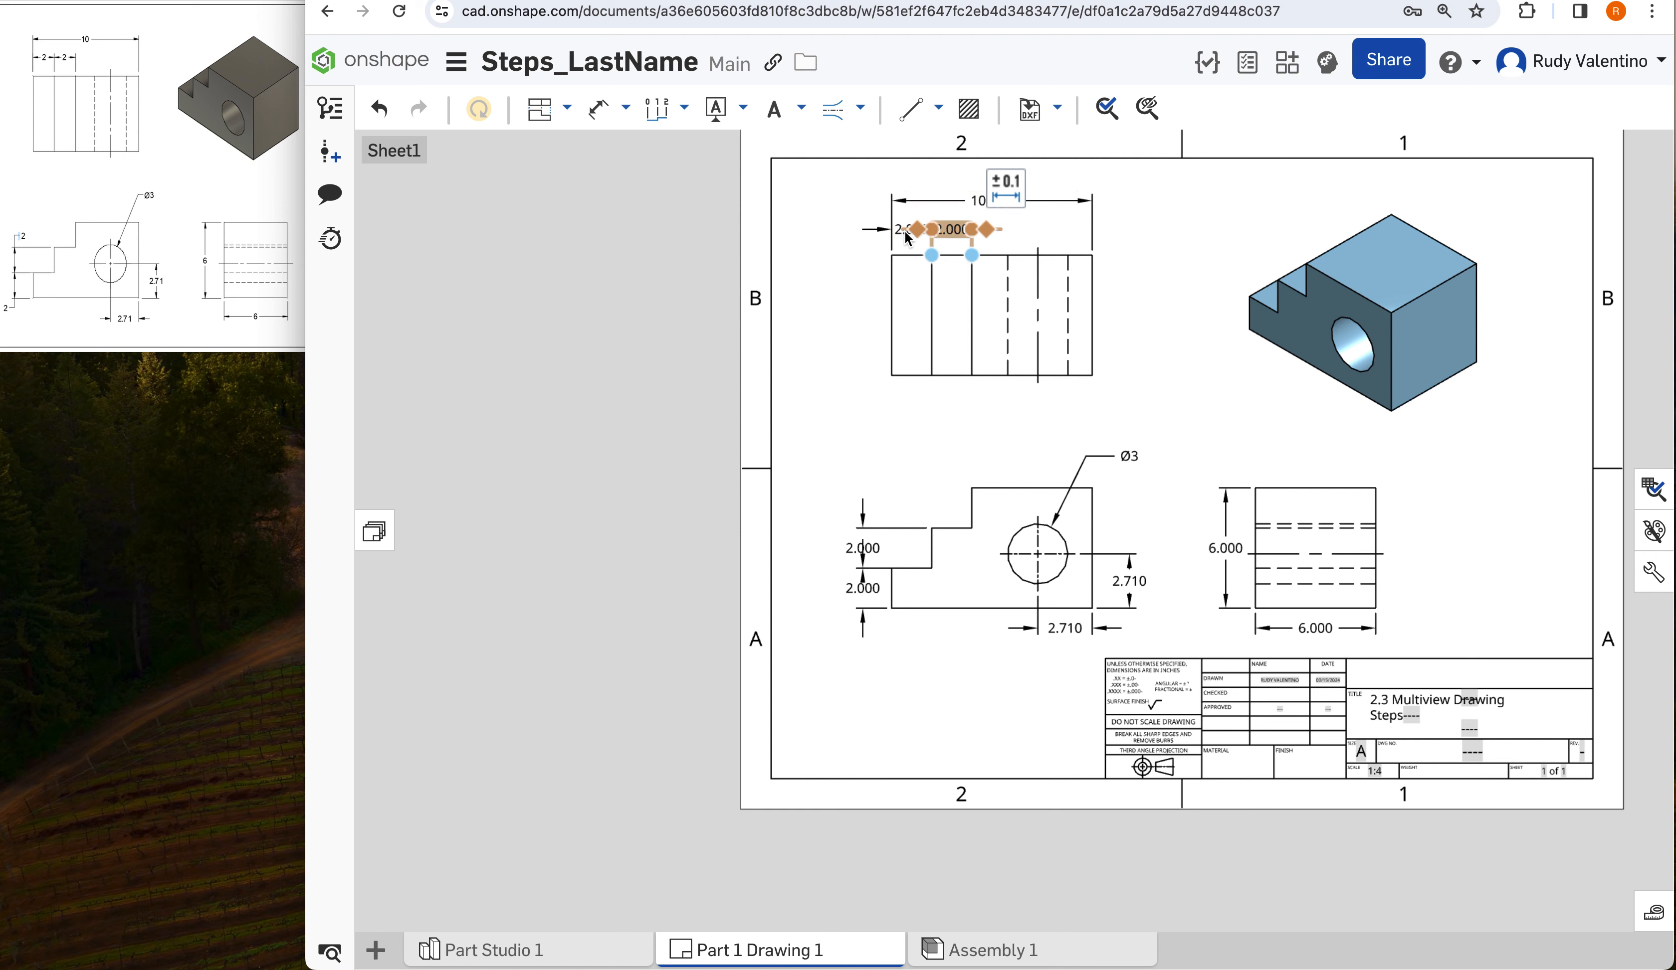
click(972, 202)
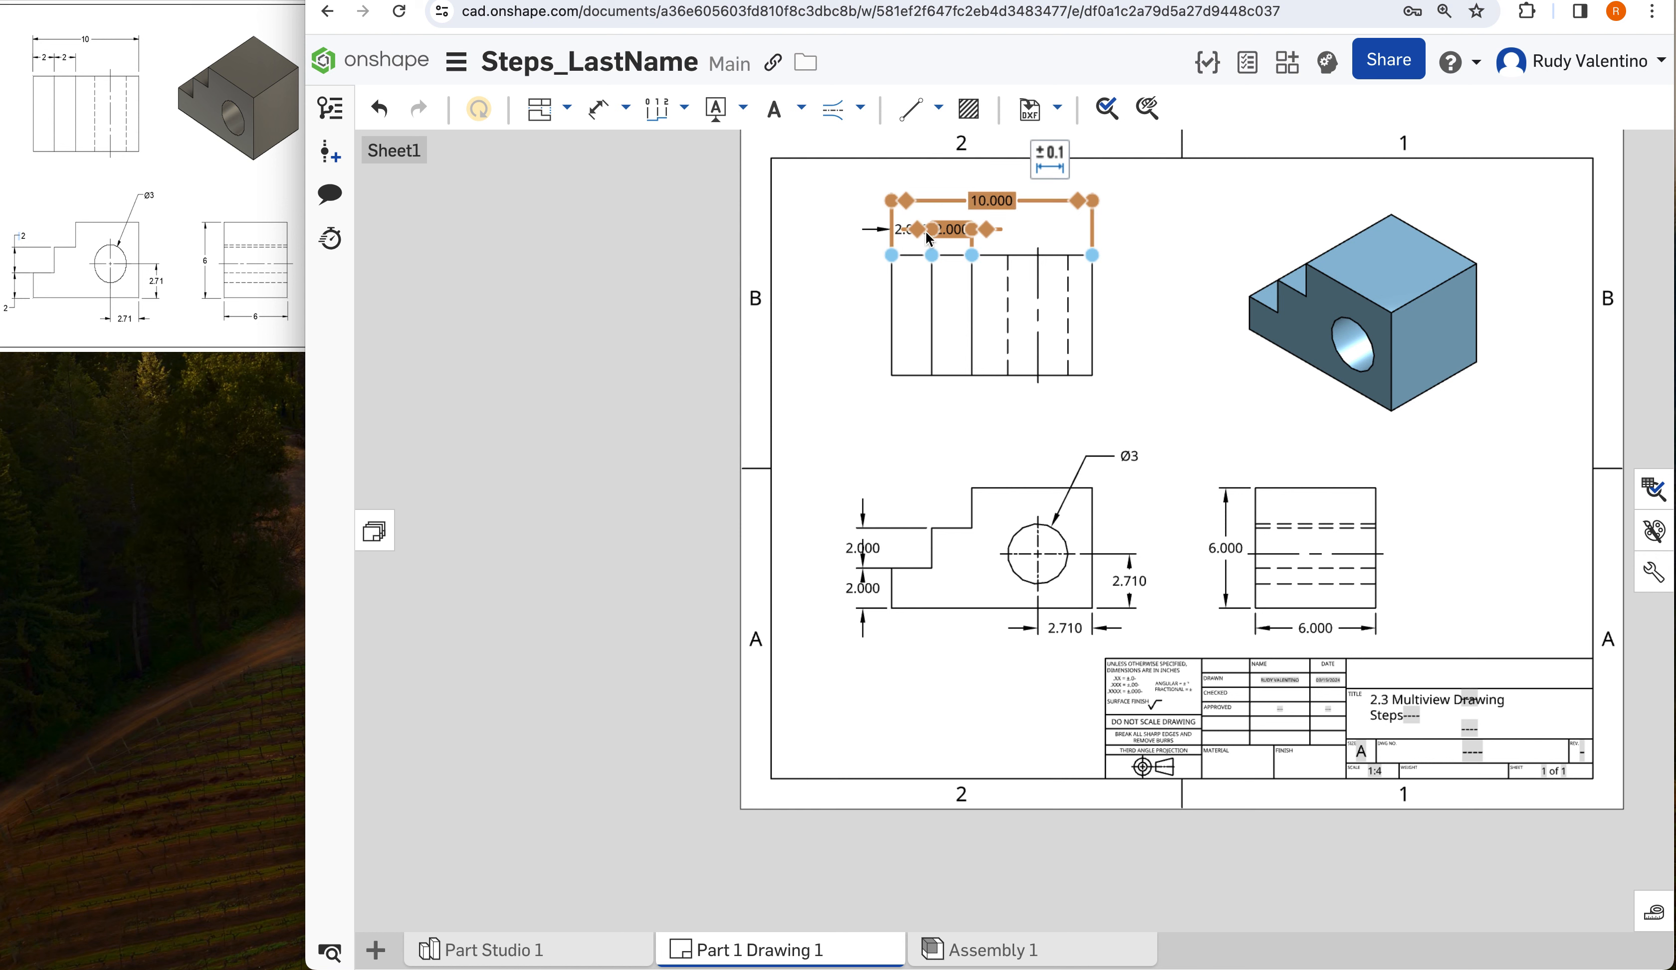
right_click(965, 230)
click(992, 206)
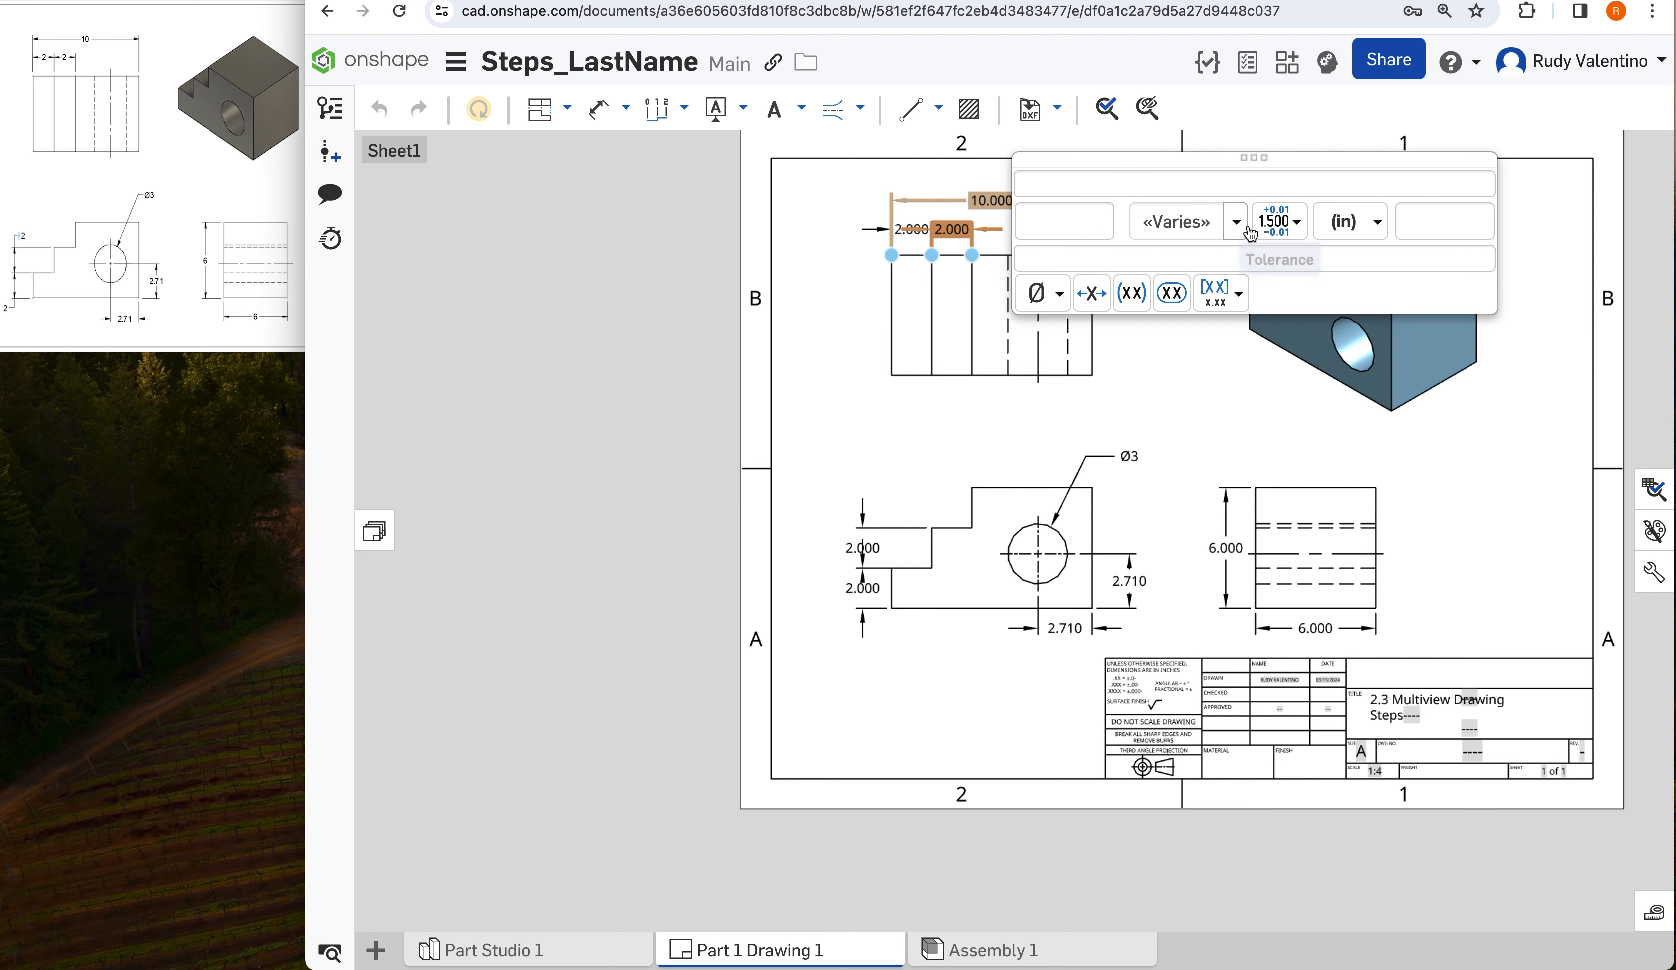
click(1286, 230)
click(1236, 222)
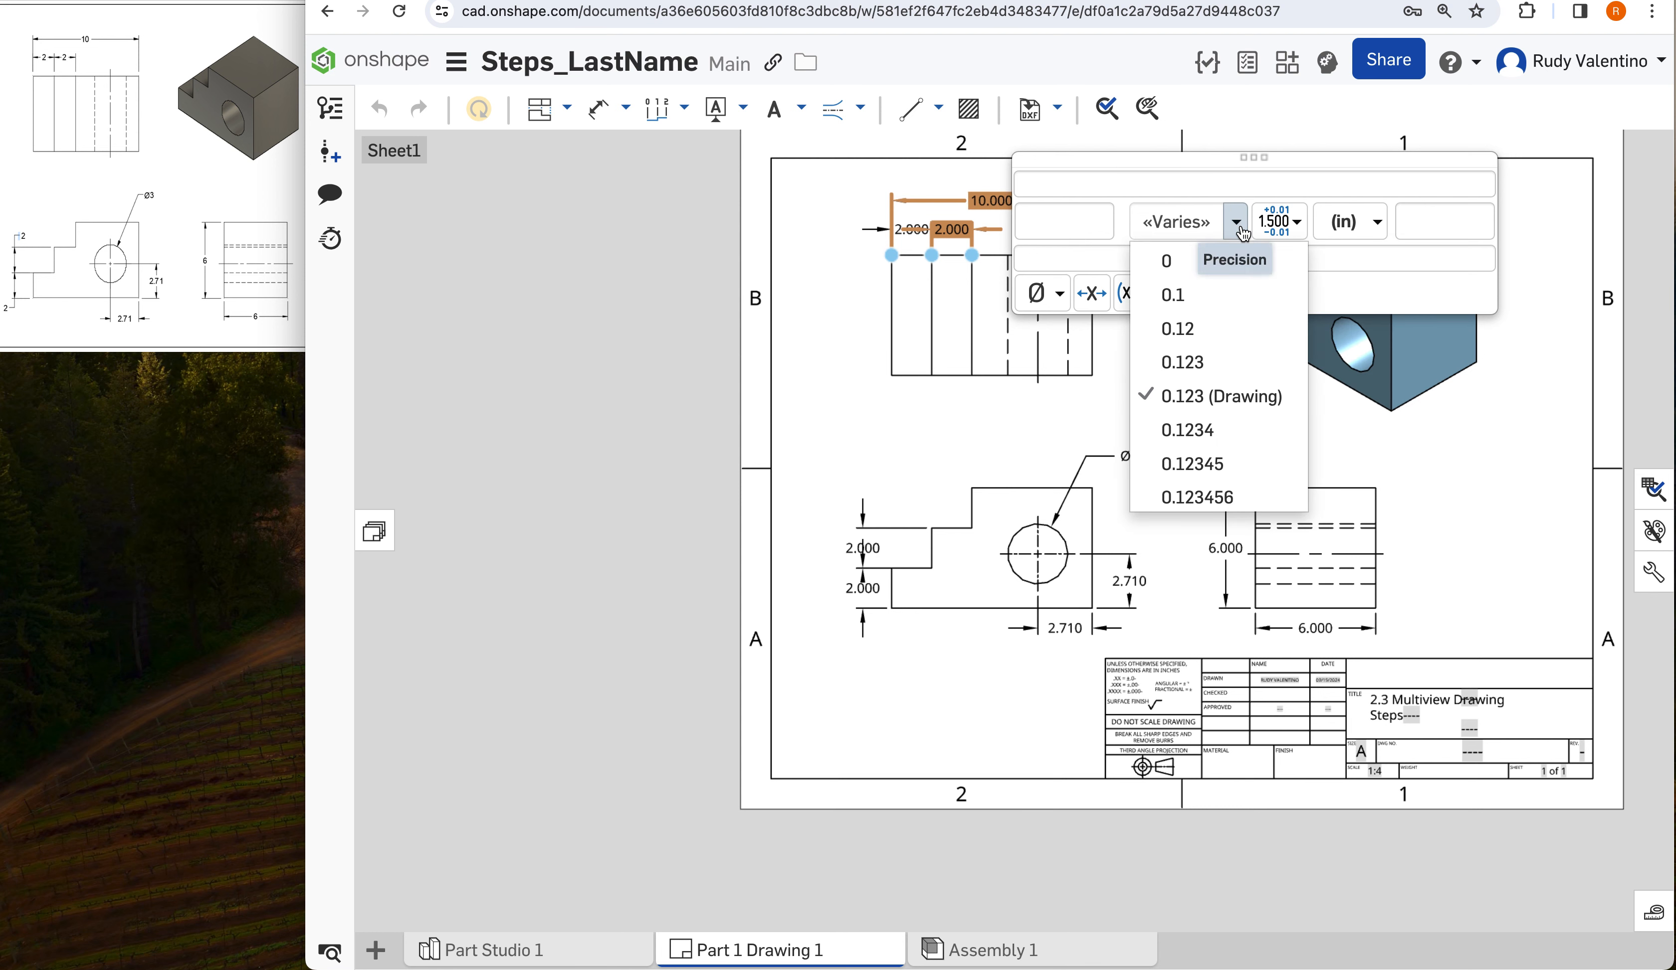
click(1196, 261)
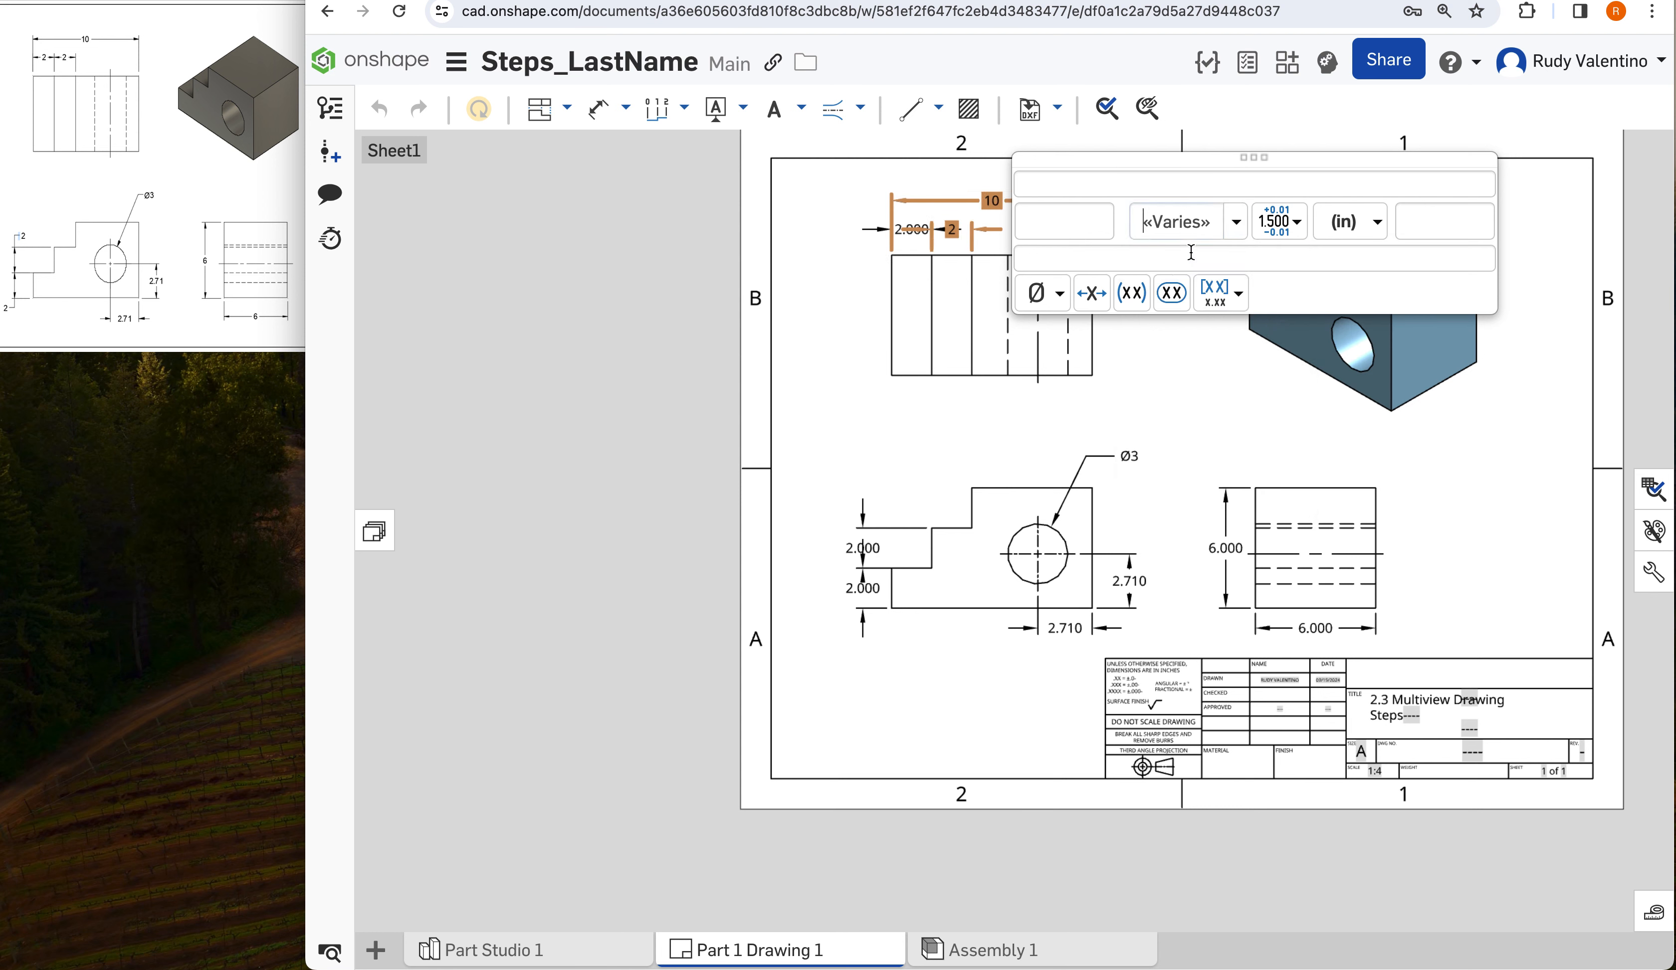
click(900, 224)
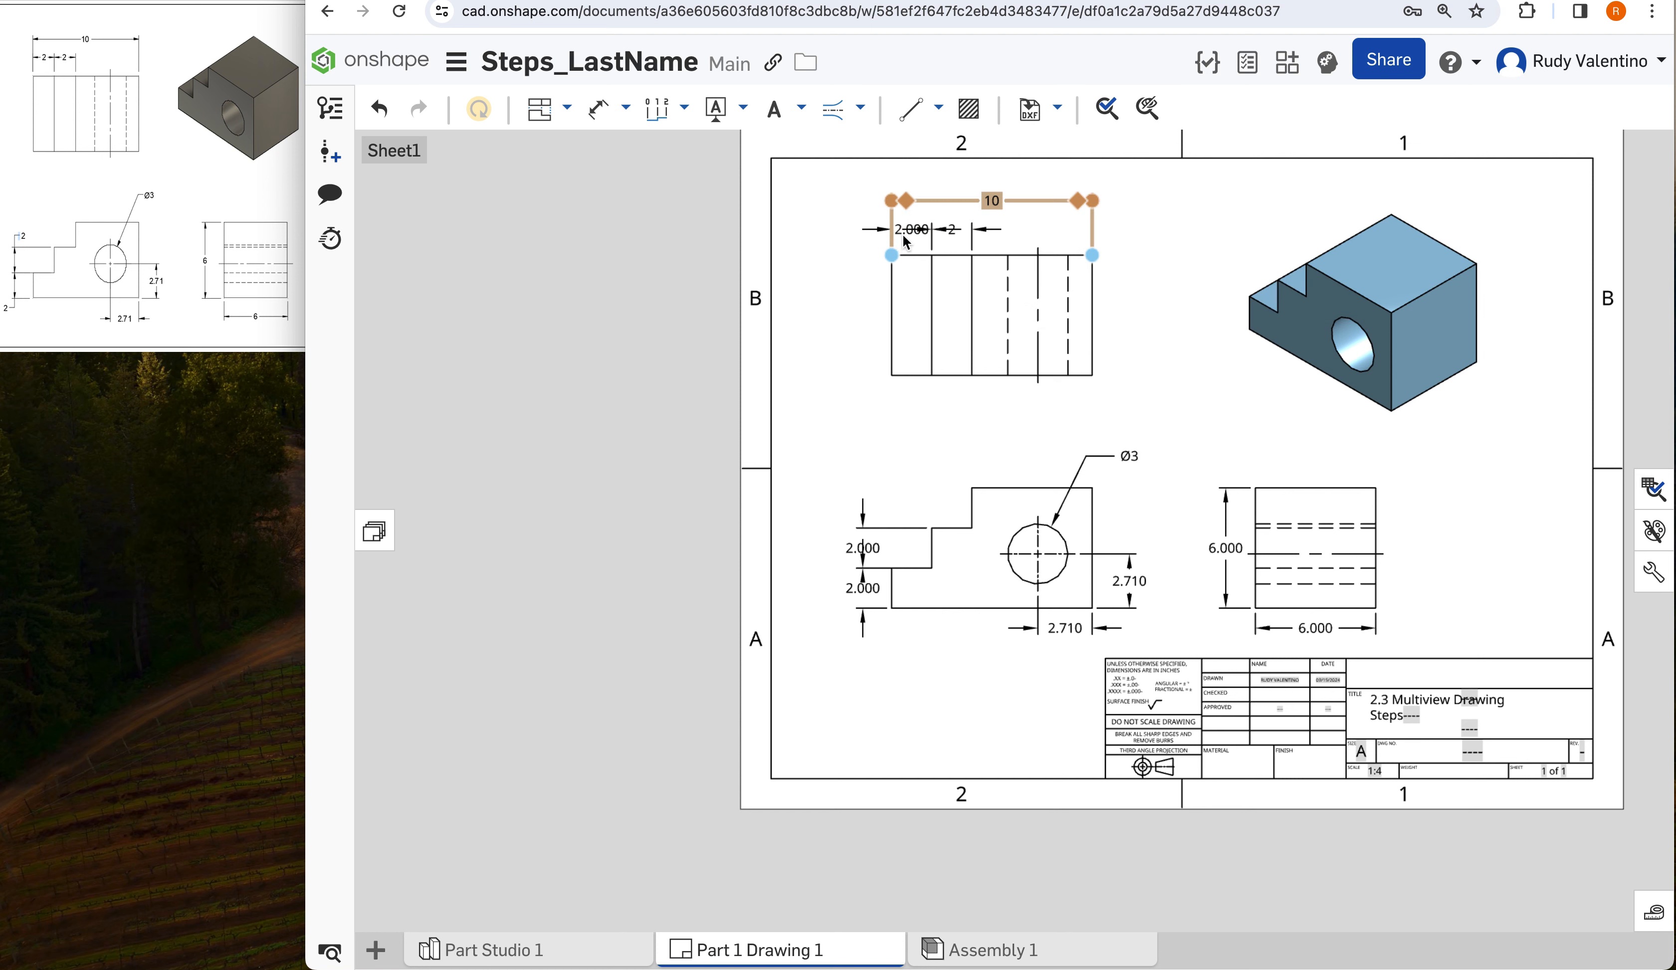
key(Escape)
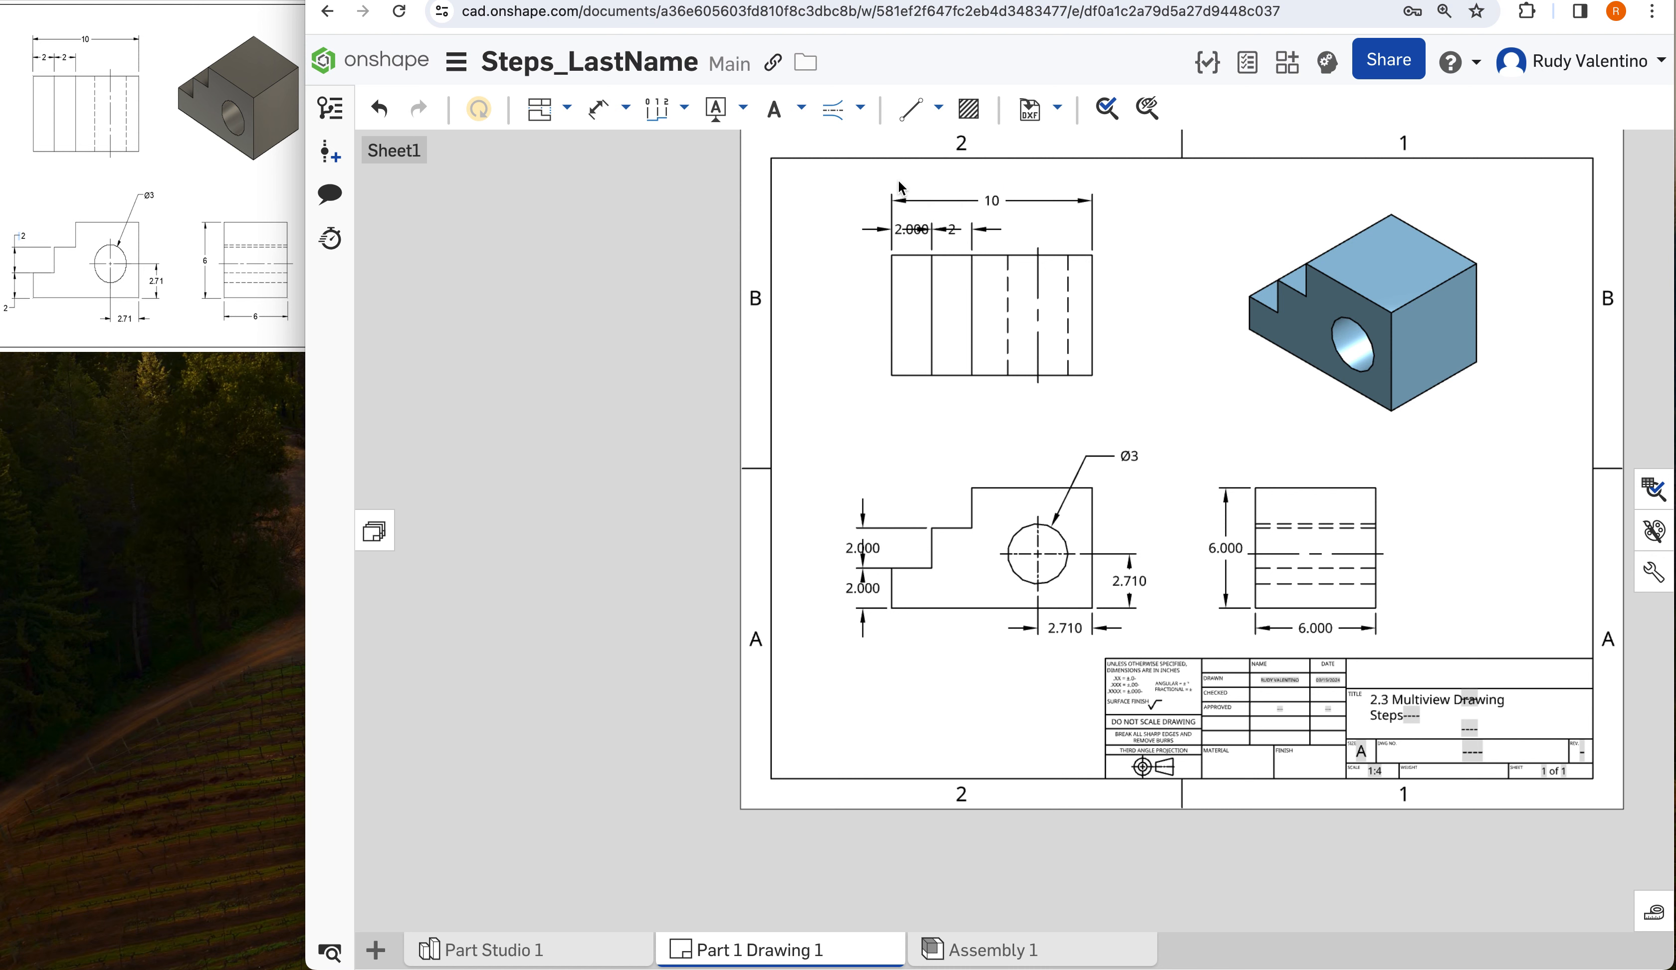
- Move the second step's width dimension above the top view up and to the right, clear of the first step's dimension
scroll(927, 273, up, 3)
click(909, 213)
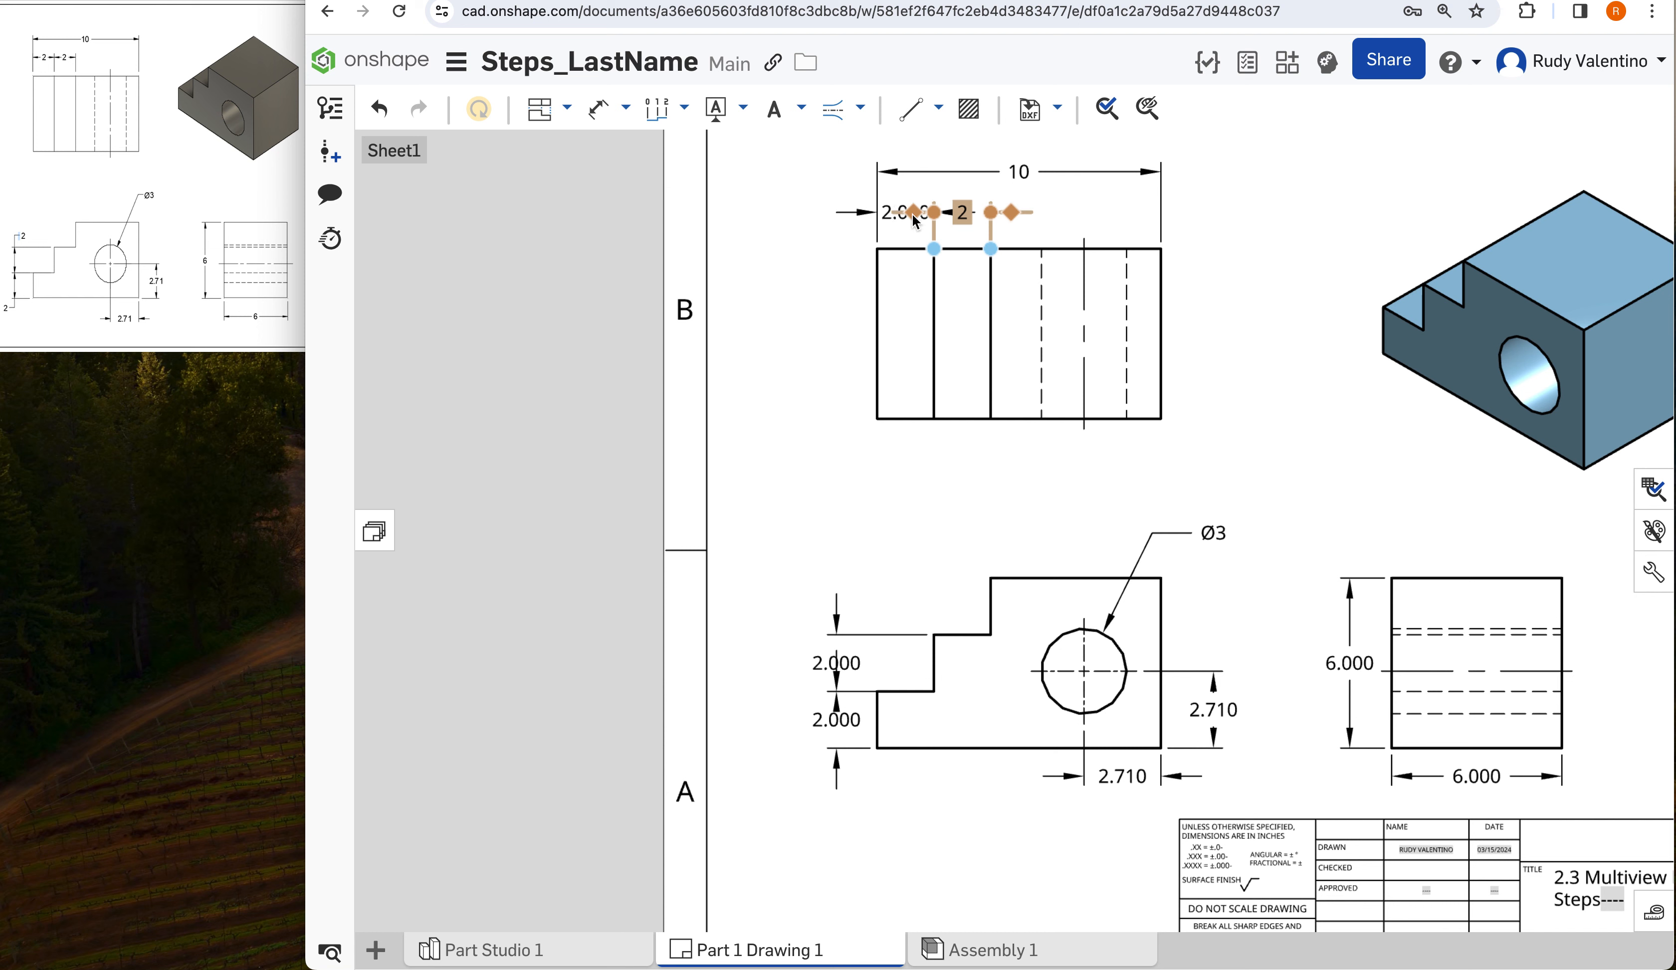
drag(961, 213, 997, 195)
- Set the precision of the first step's width dimension above the top view to 0 decimal places
click(912, 225)
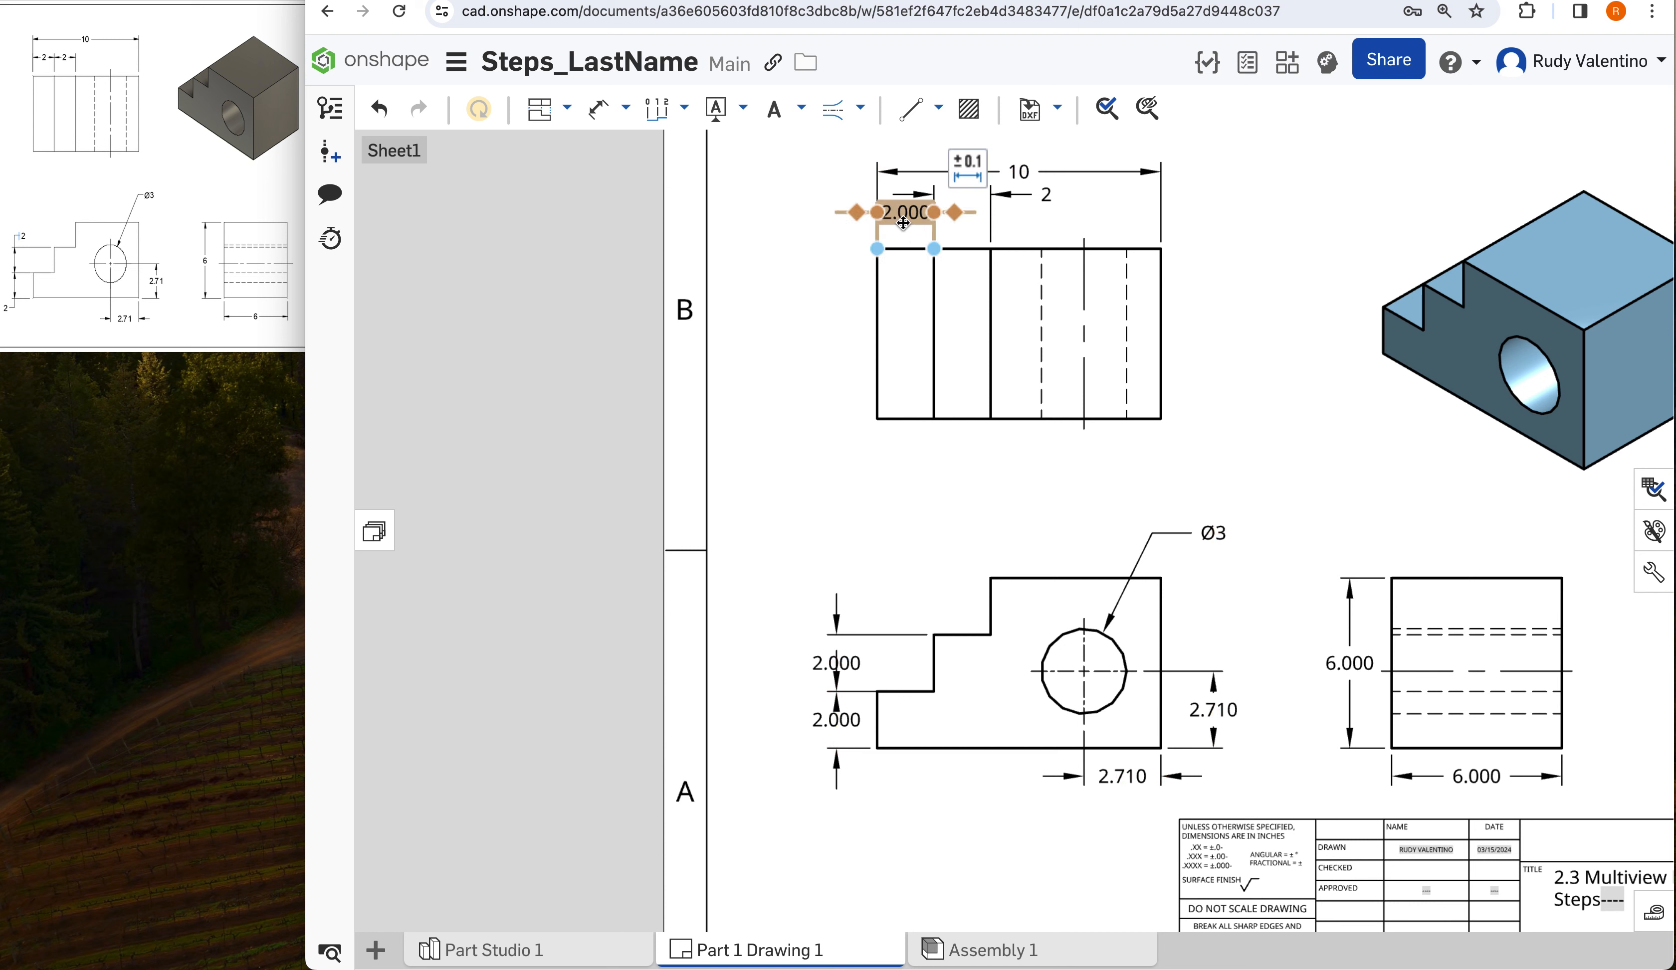
right_click(903, 222)
click(968, 194)
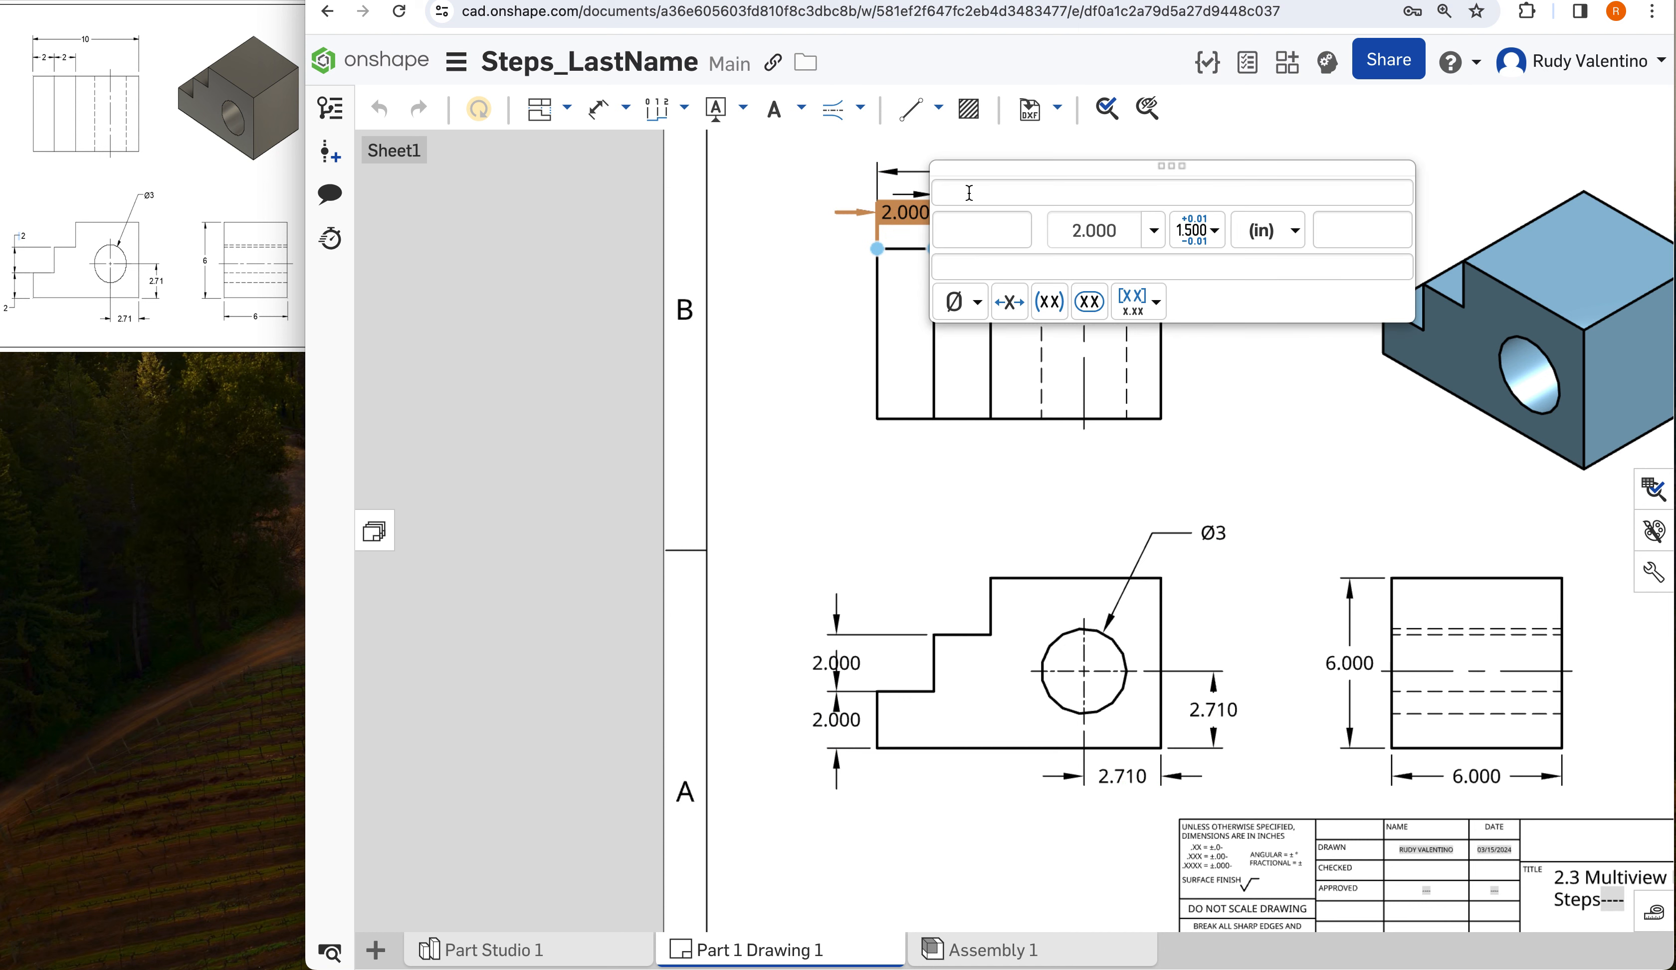
click(1153, 230)
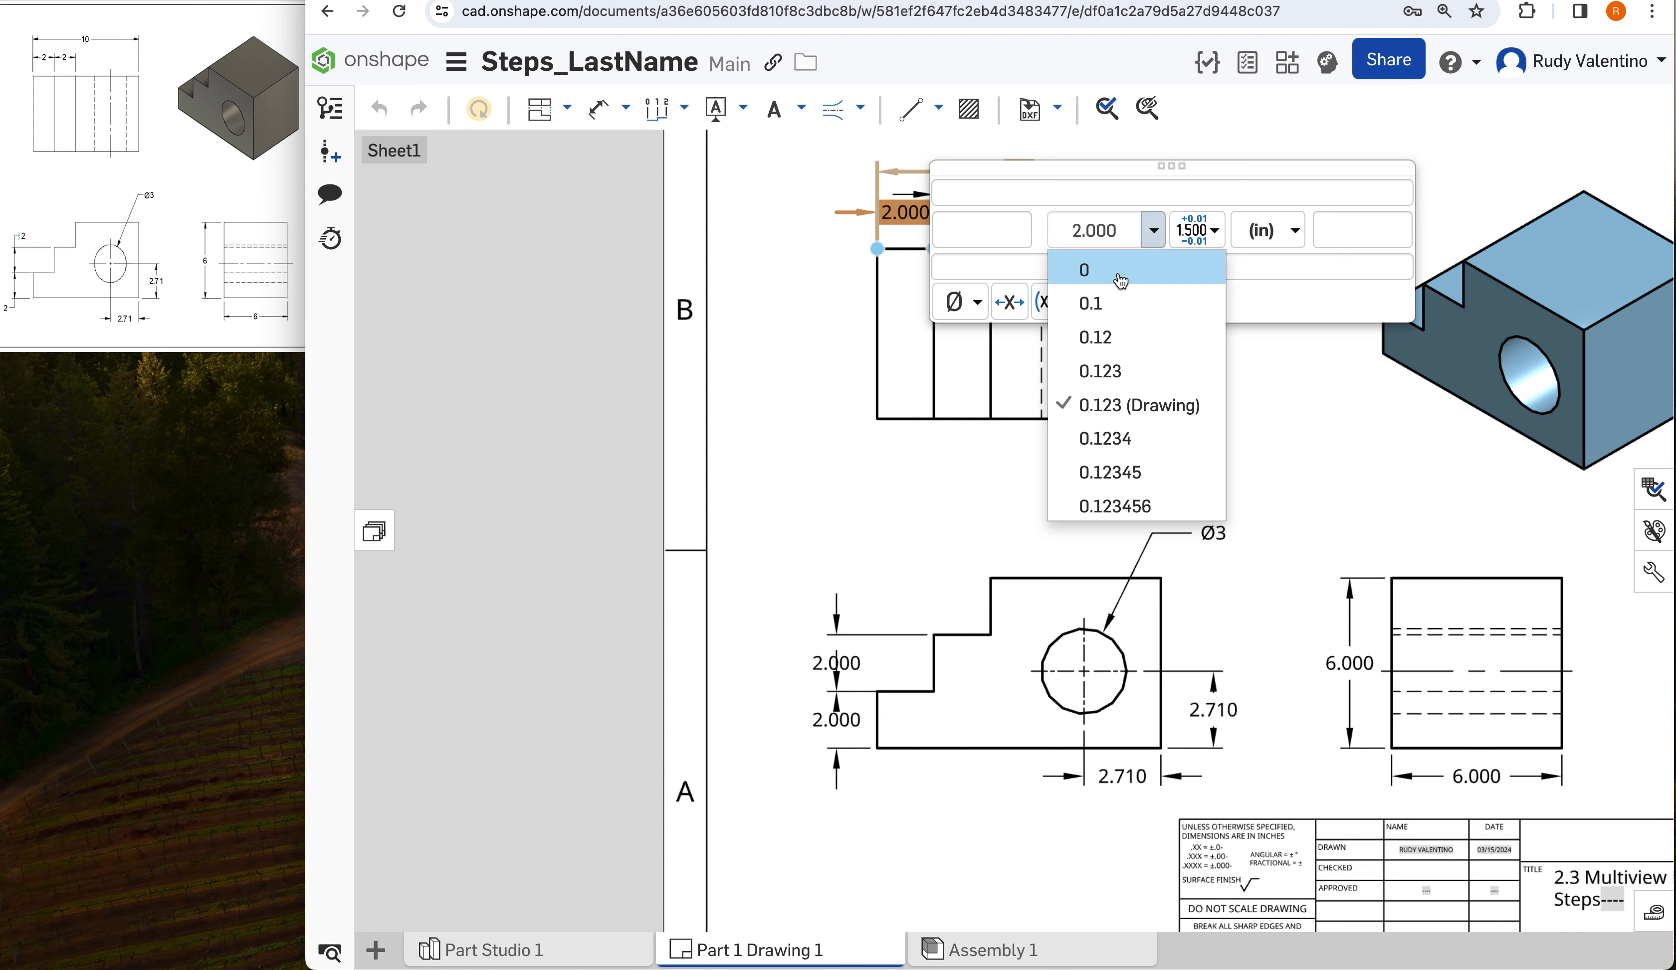
click(1119, 270)
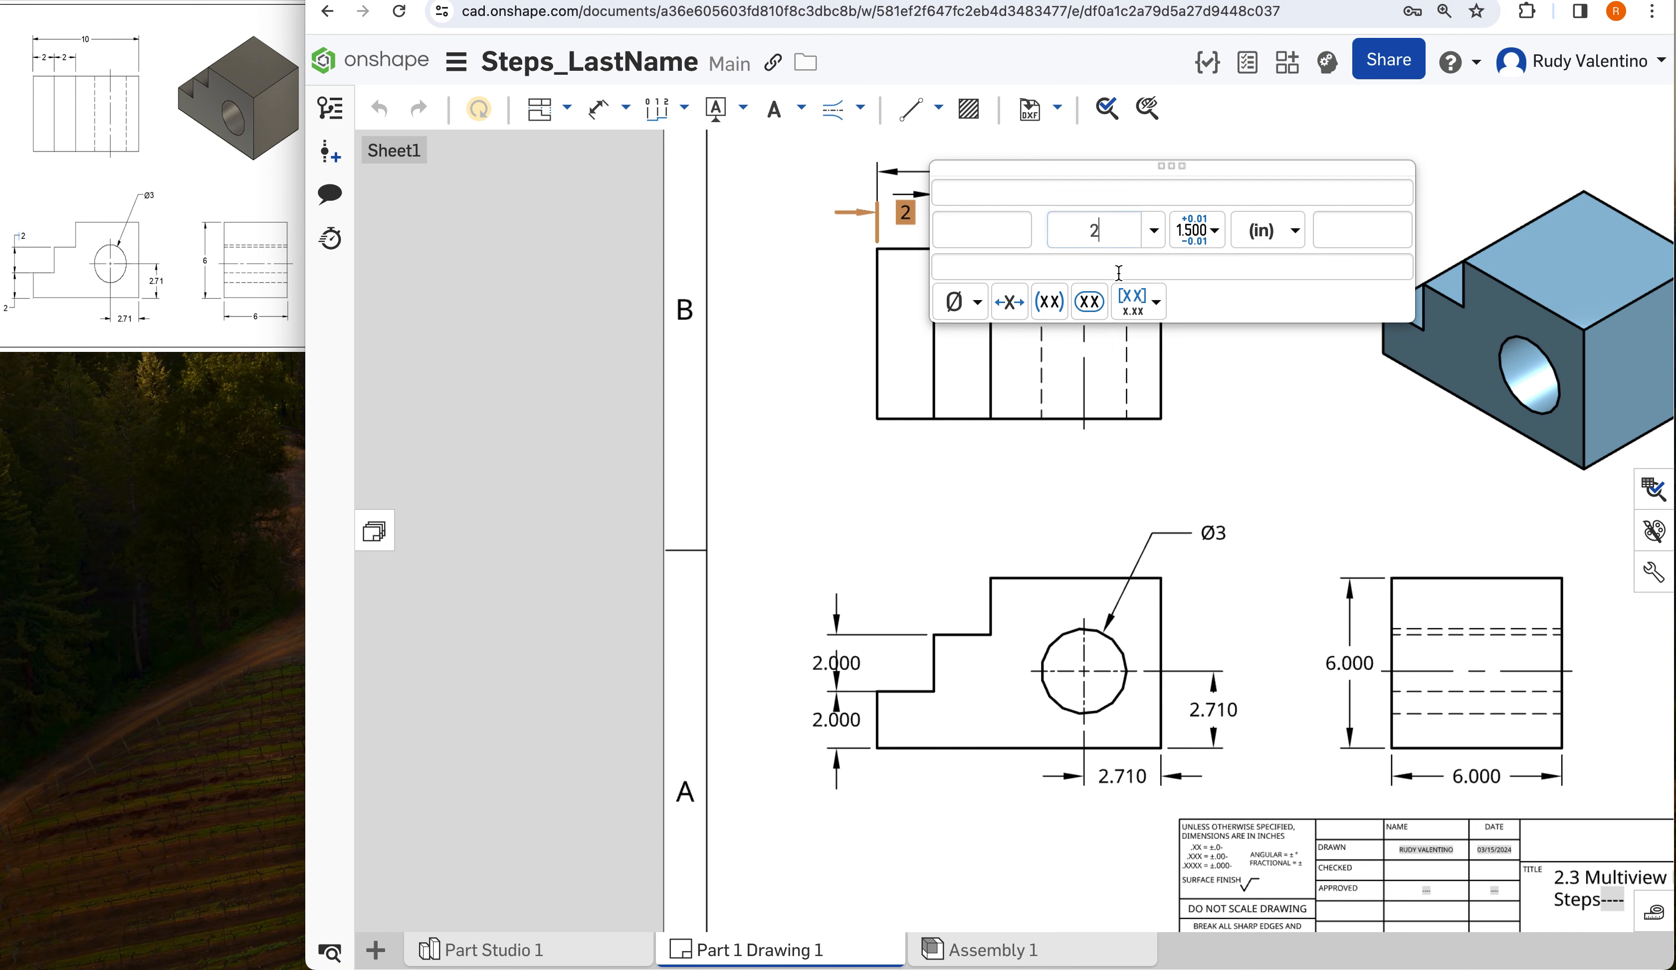
- Set the precision of the middle step's height dimension in the front view to 0 decimal places
double_click(860, 664)
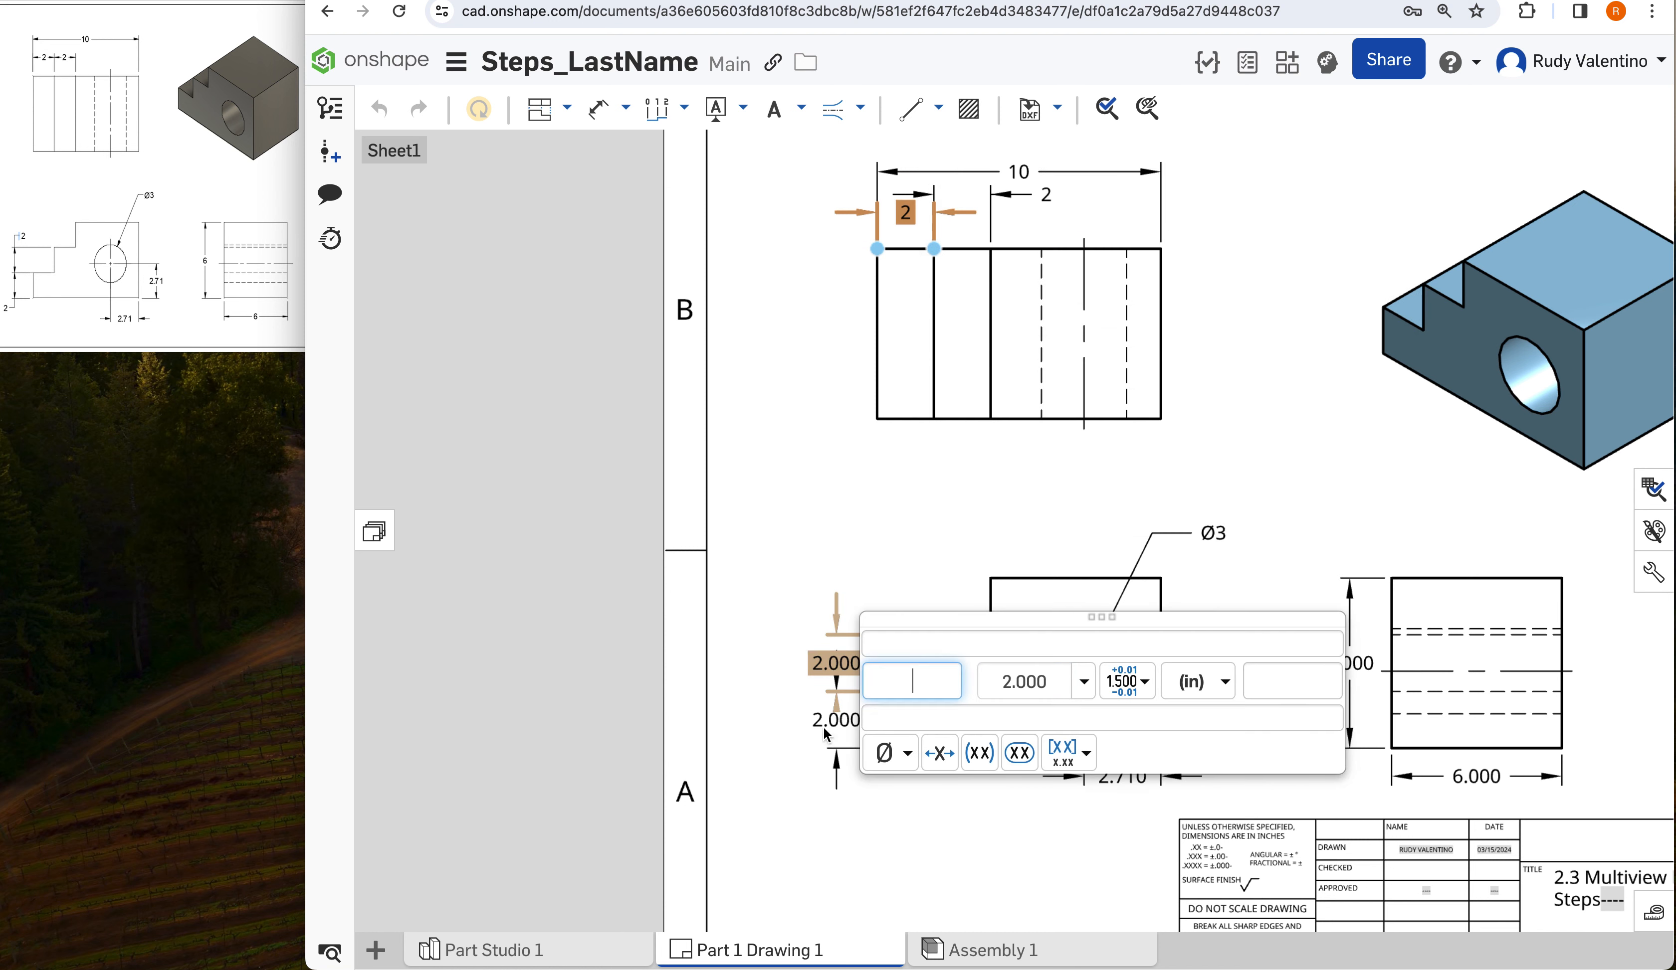
click(1082, 679)
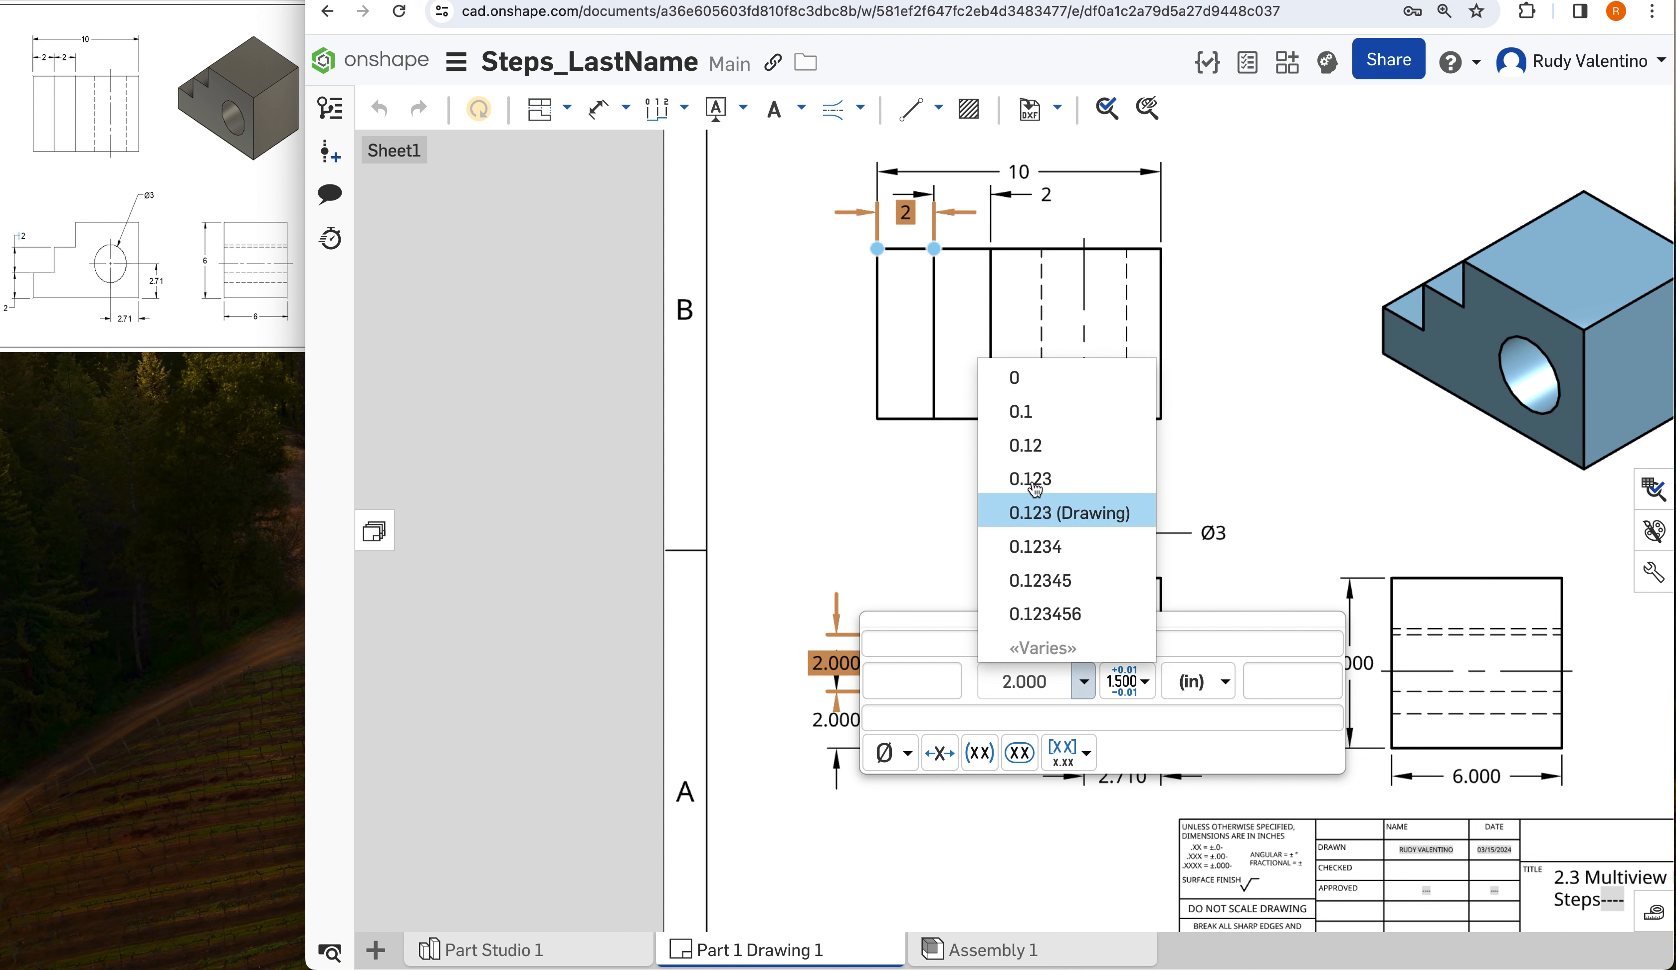
click(1016, 375)
key(Return)
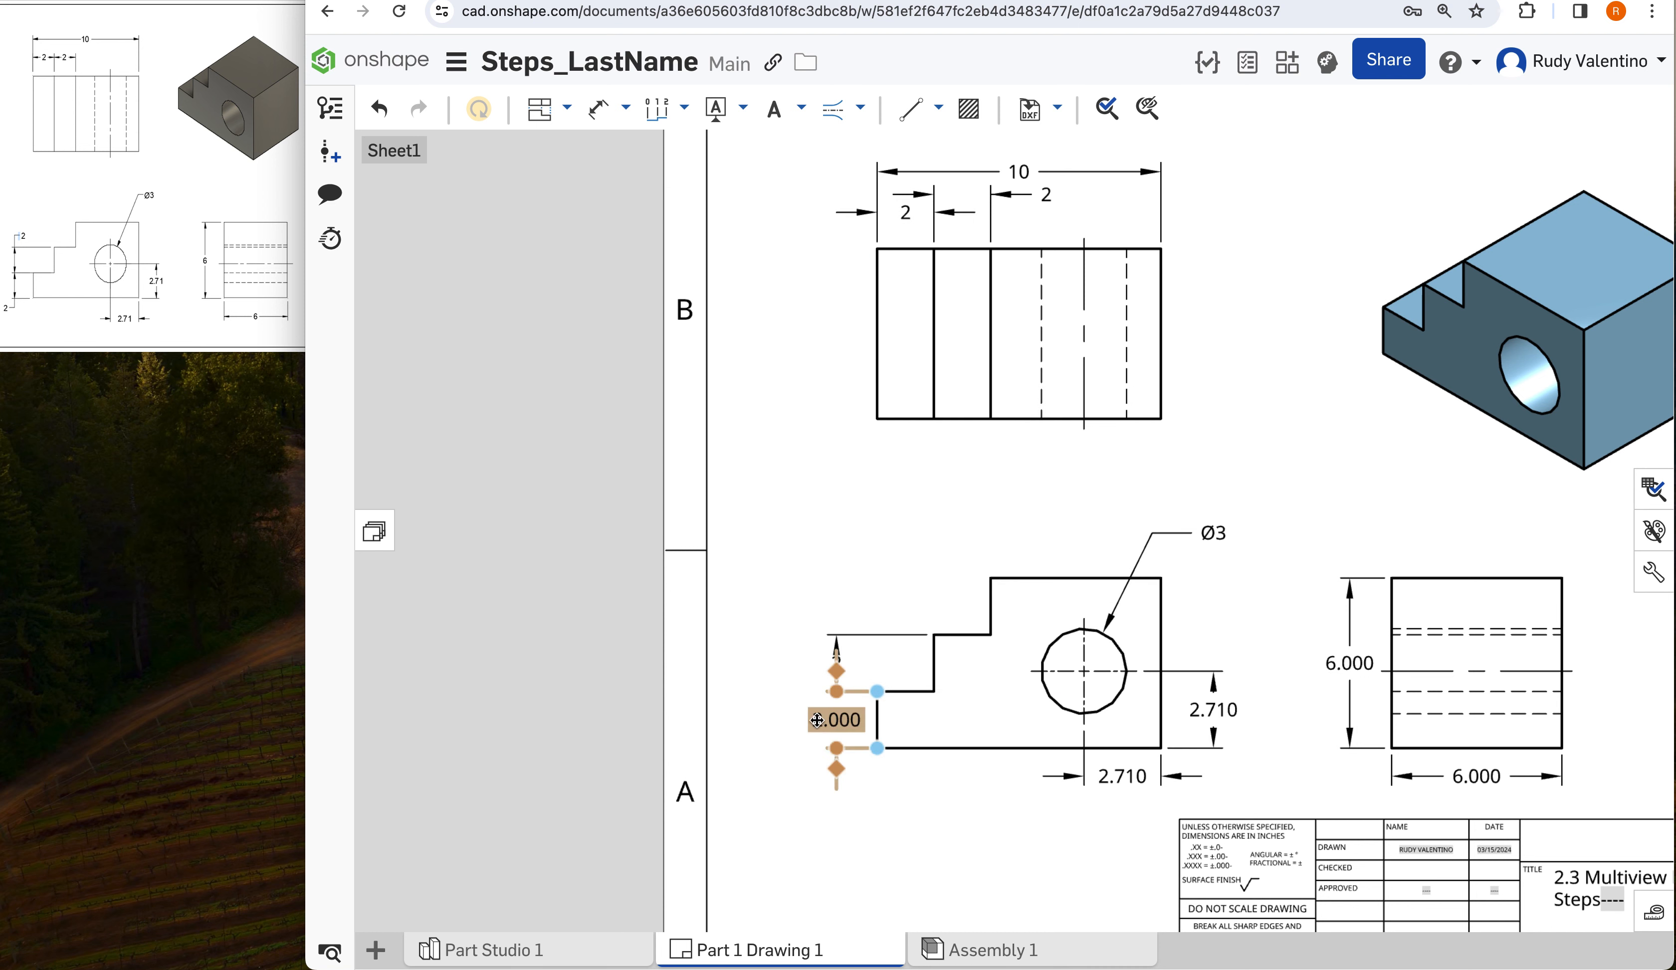
click(816, 720)
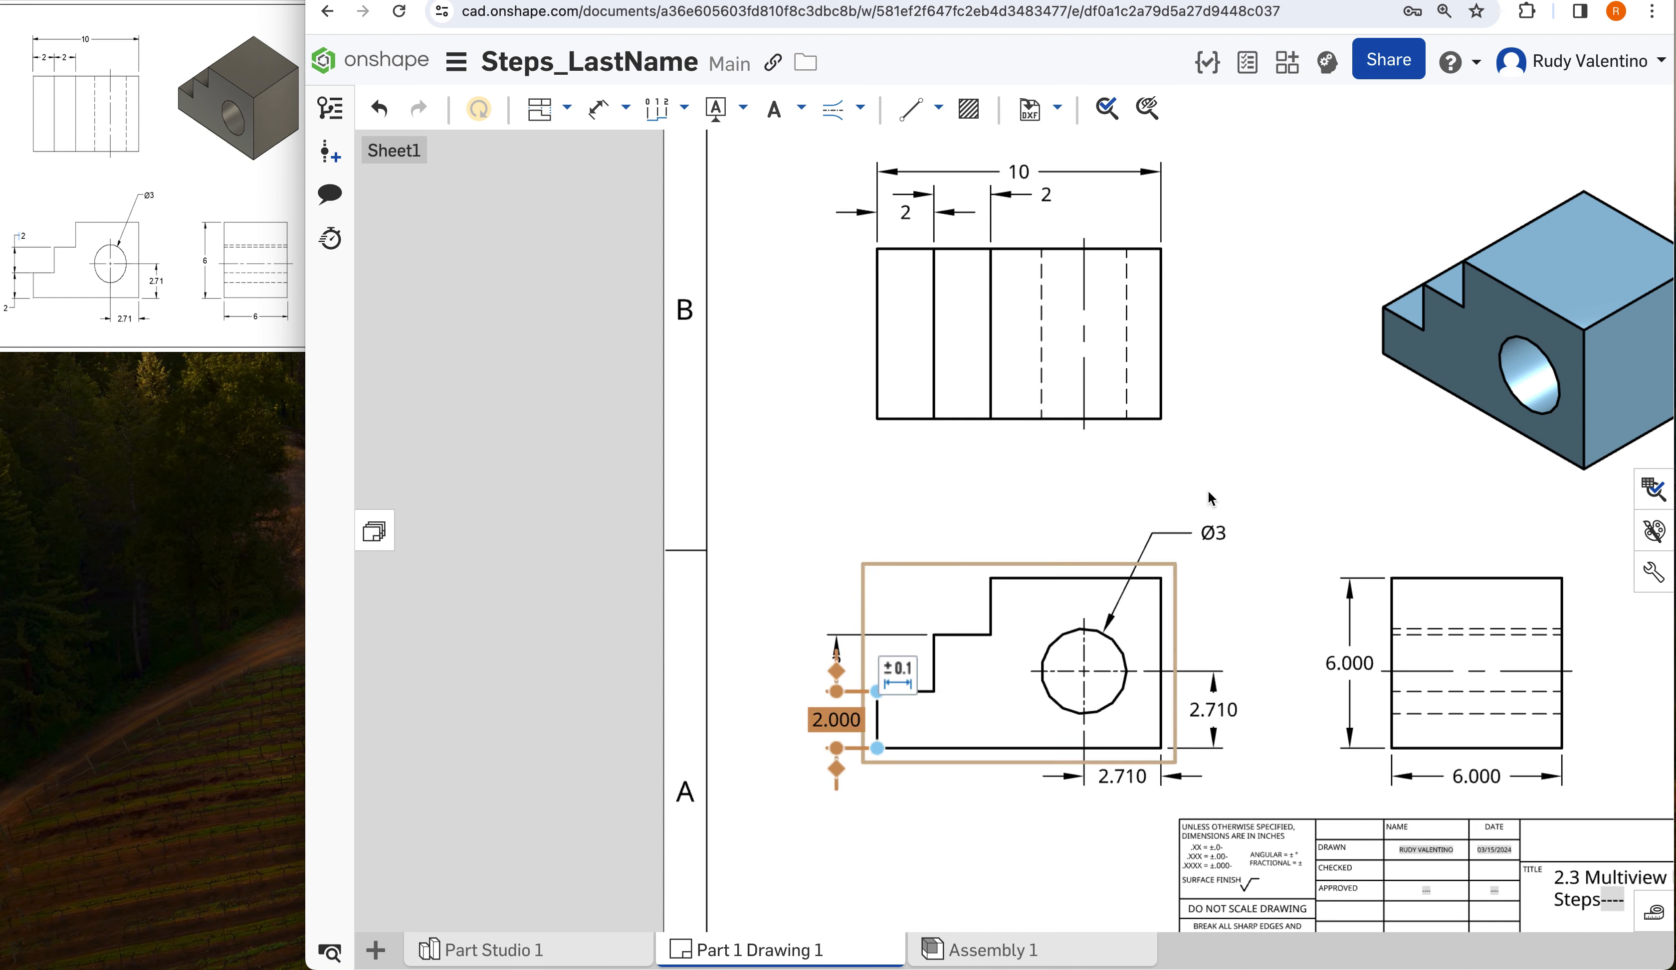
click(1229, 712)
click(1123, 776)
click(1349, 663)
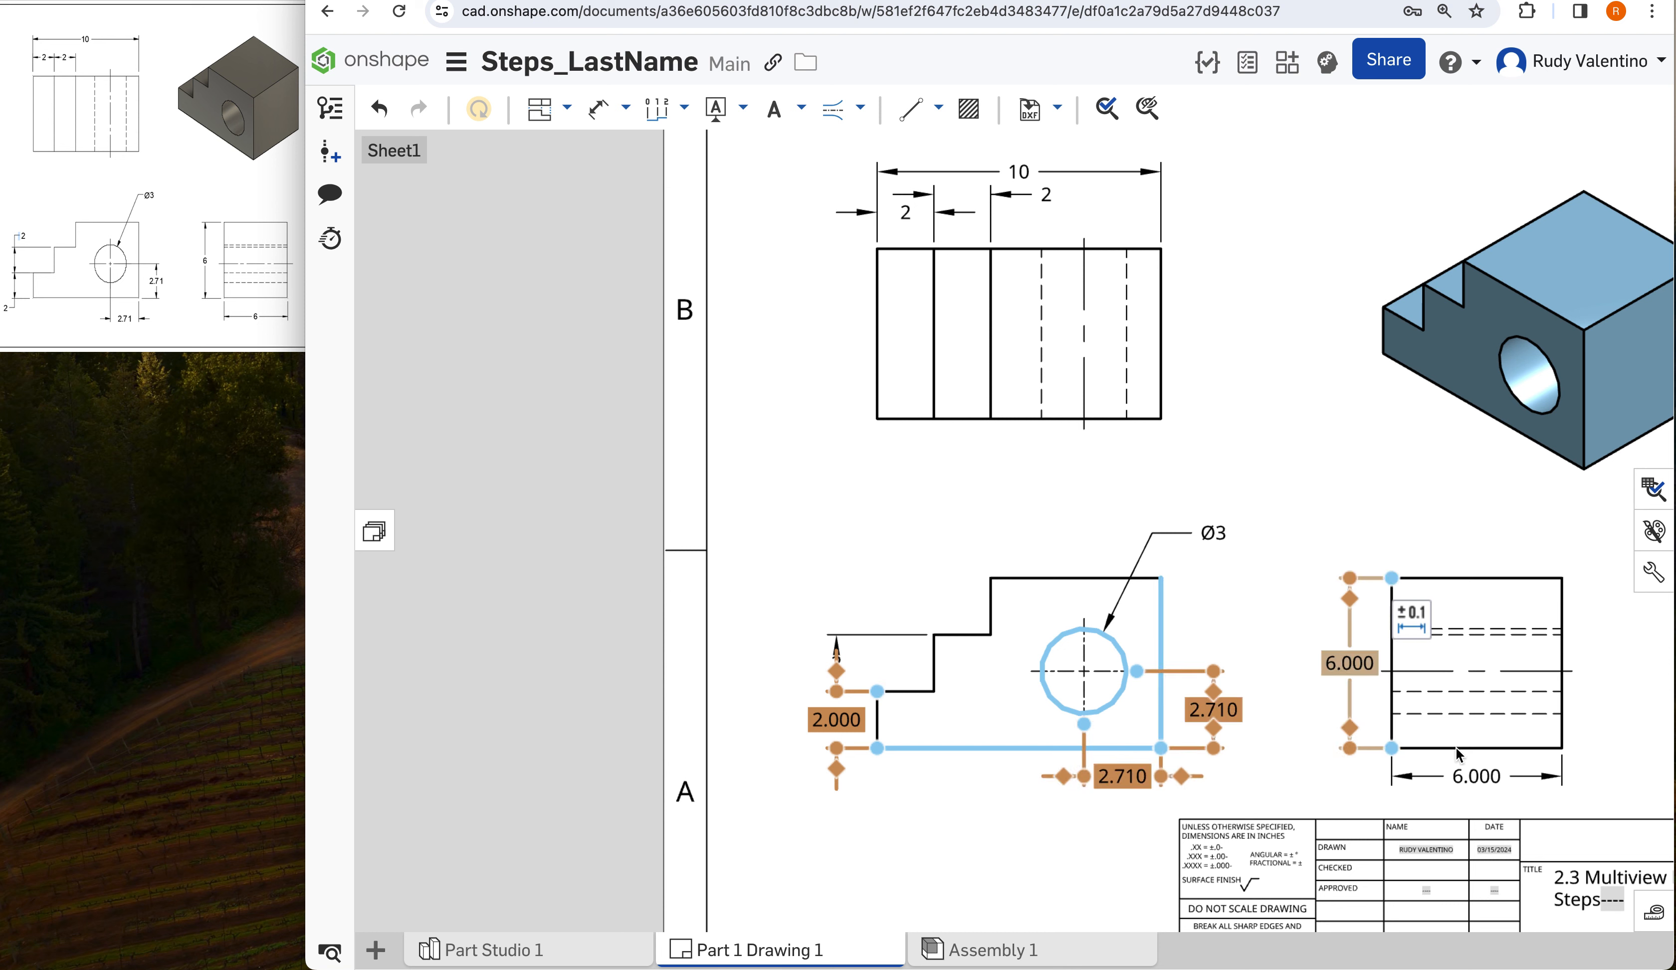
click(1474, 777)
right_click(1469, 777)
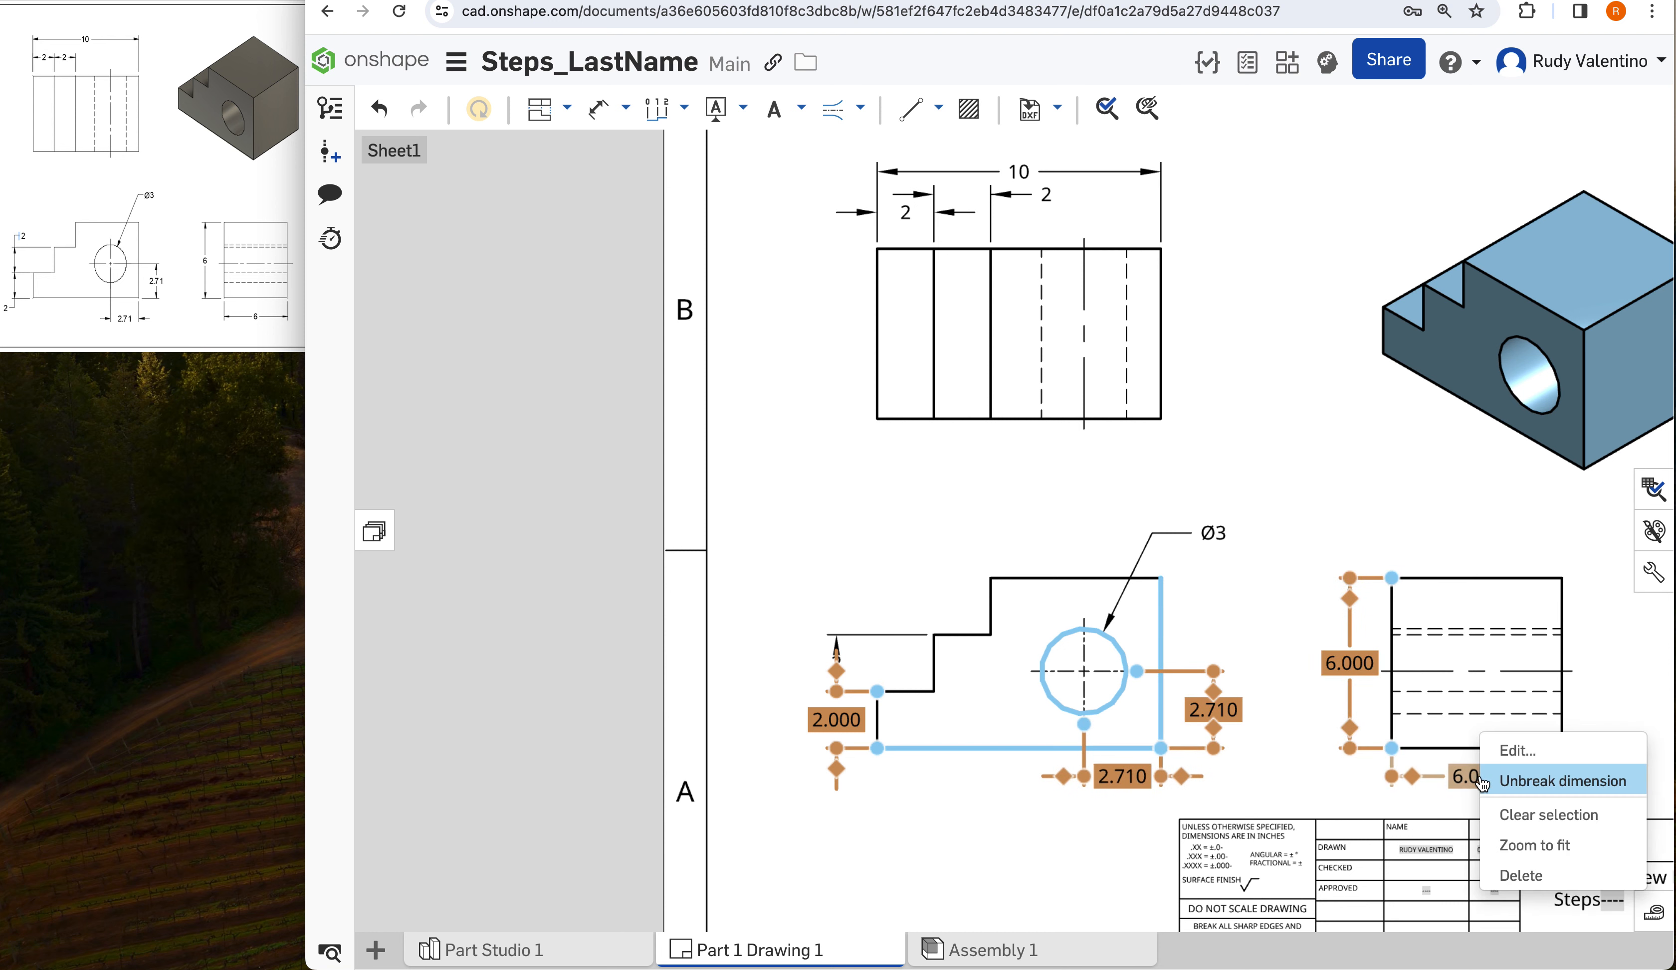
click(1508, 751)
key(Escape)
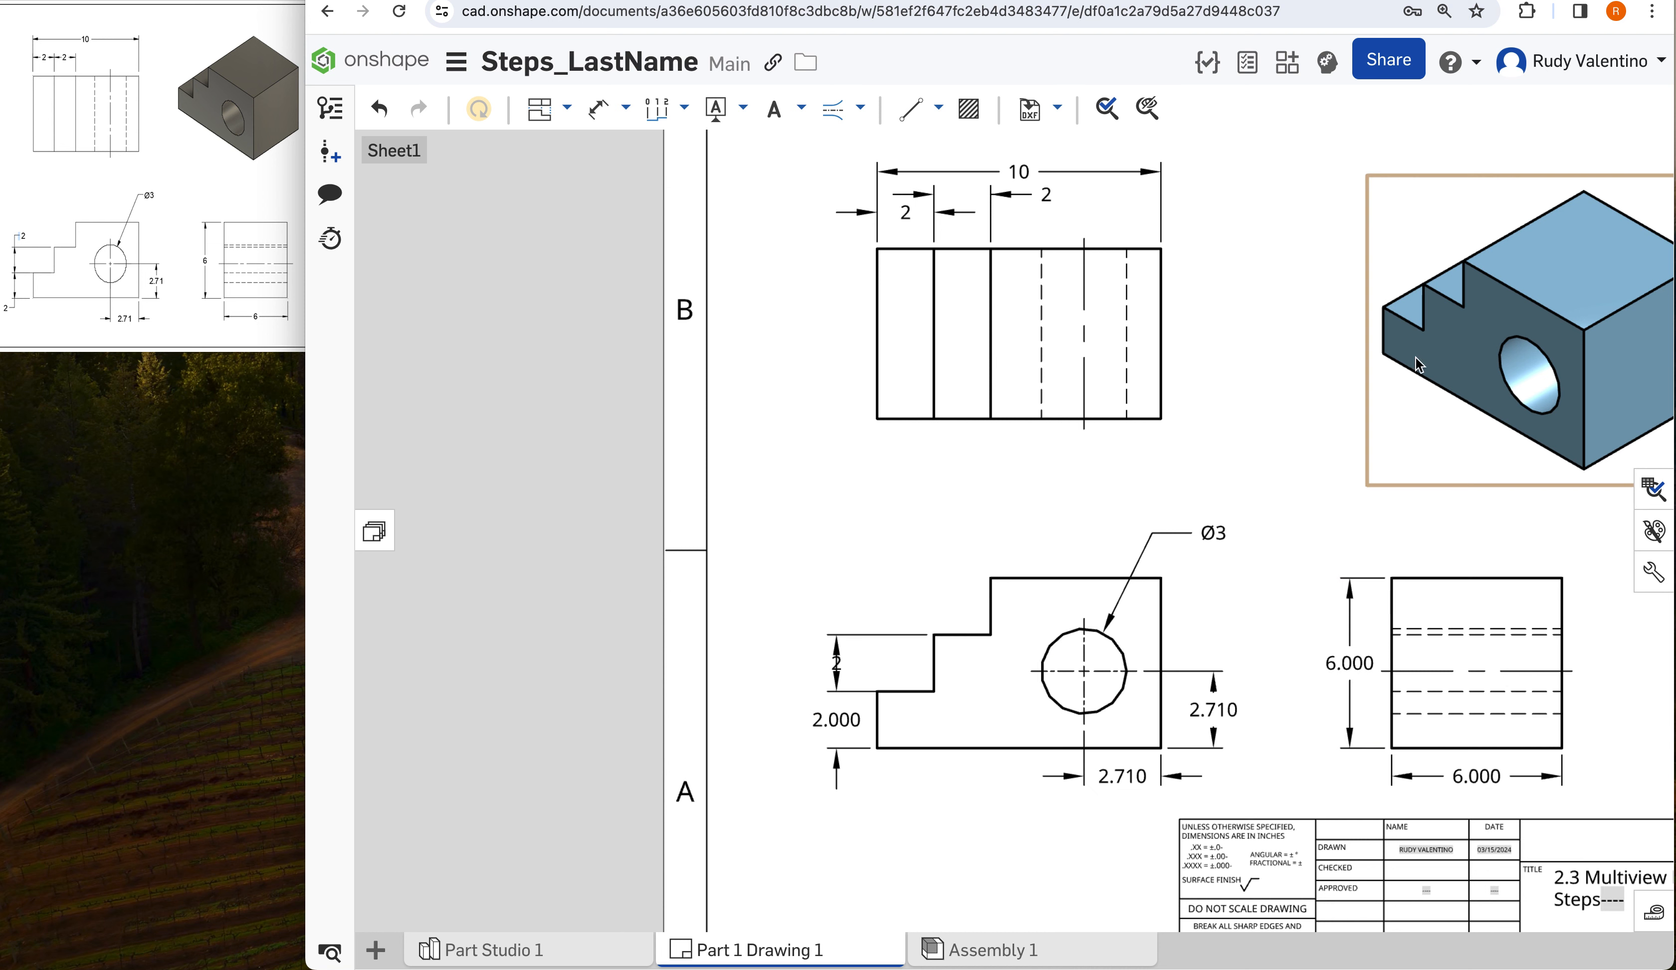
- Set the precision of the side view's height and depth dimensions to 0 decimal places
click(1471, 776)
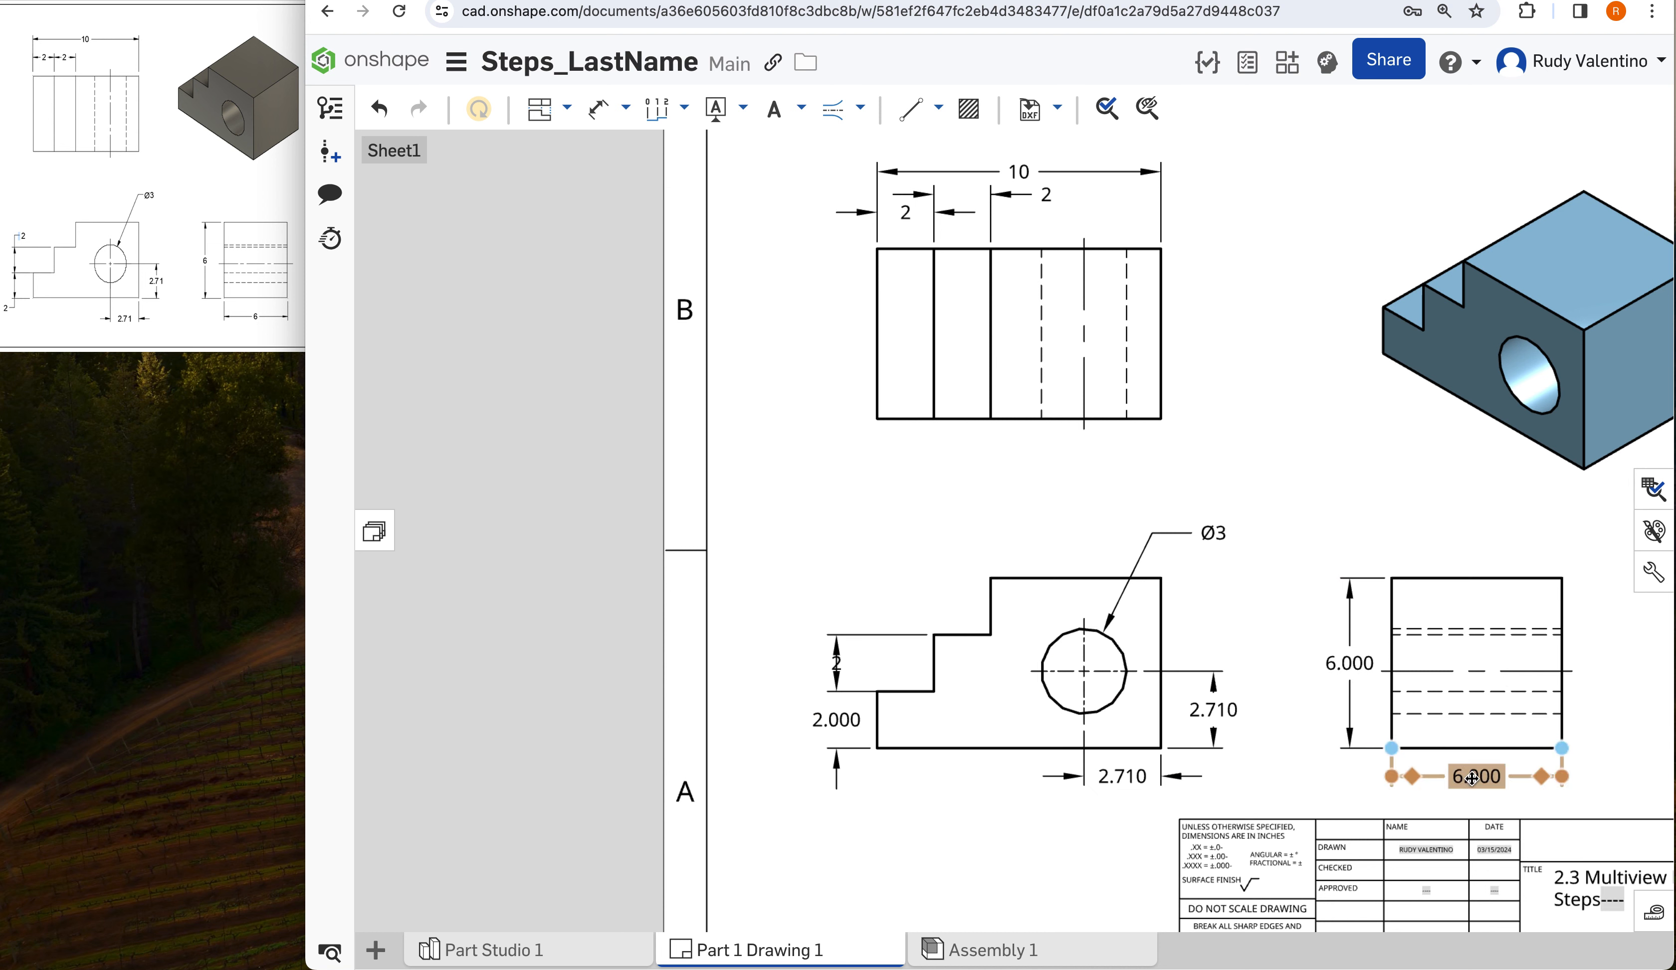
click(1356, 667)
right_click(1360, 670)
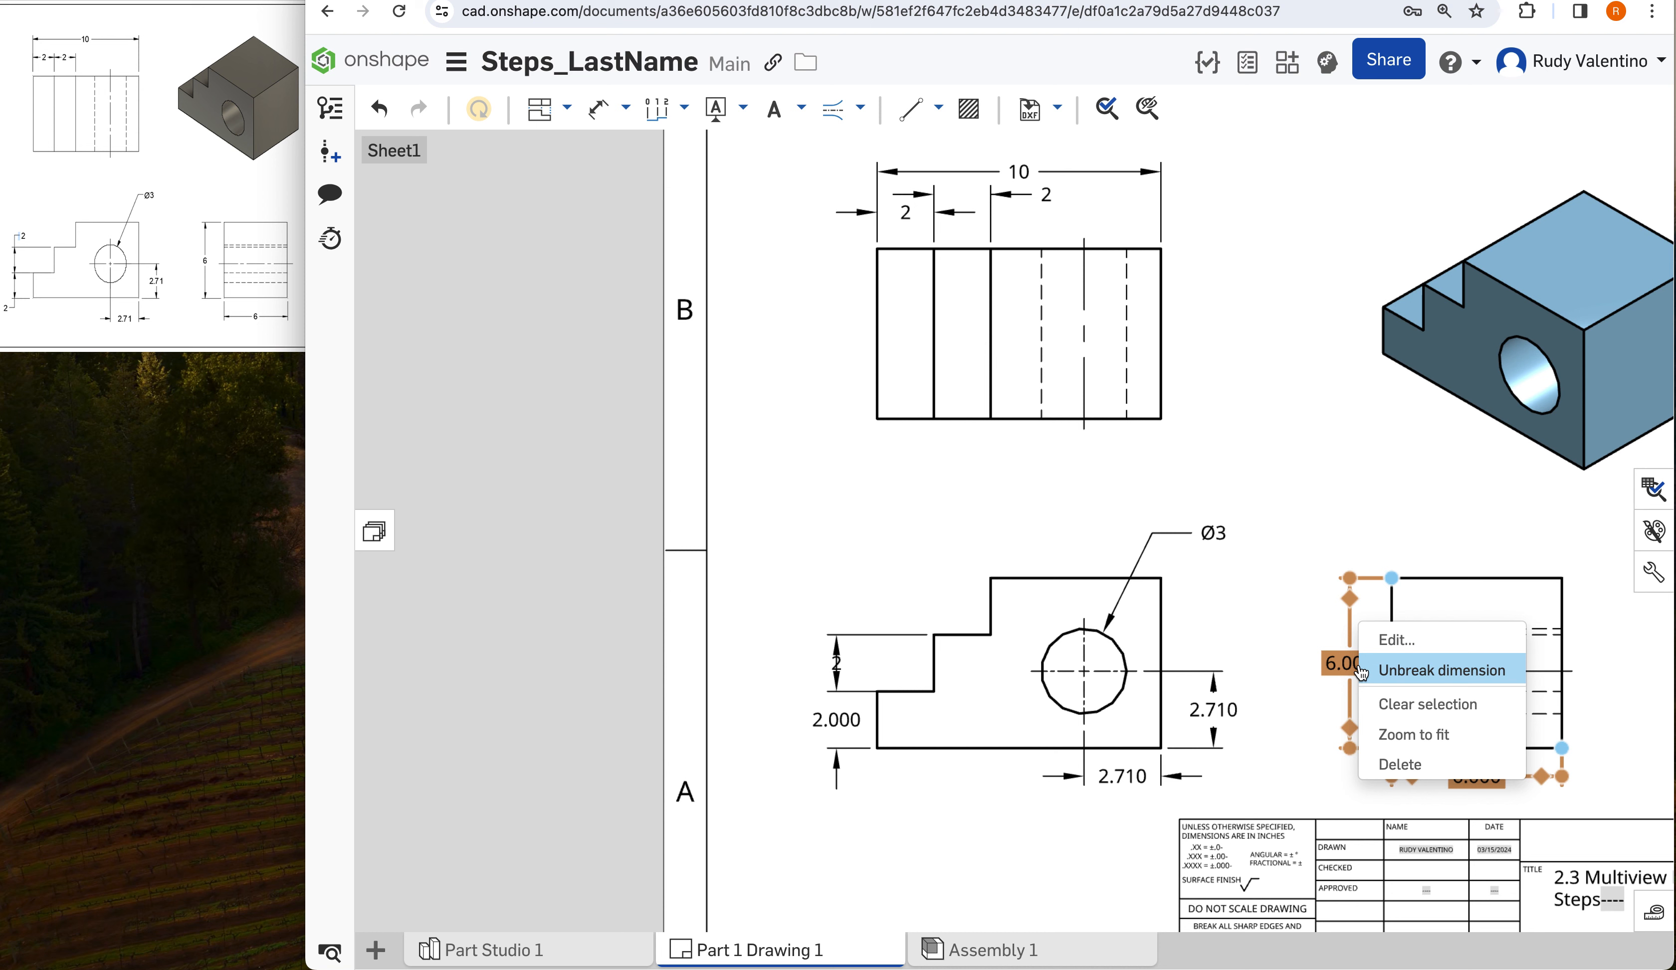
click(1392, 640)
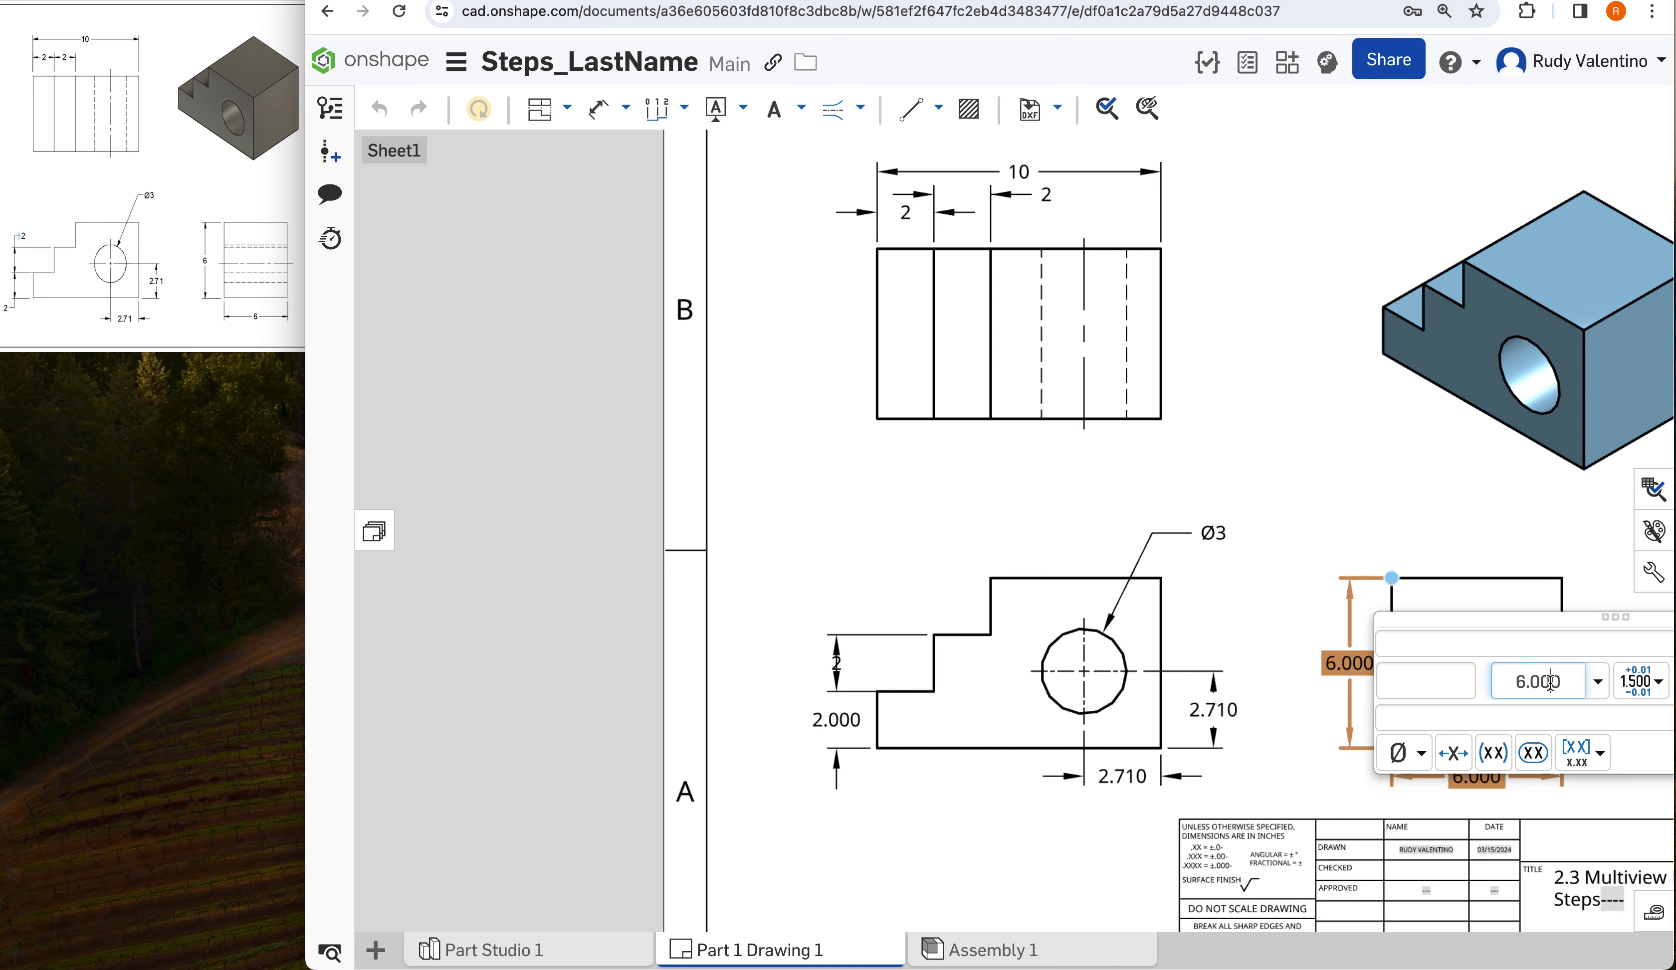
click(1597, 681)
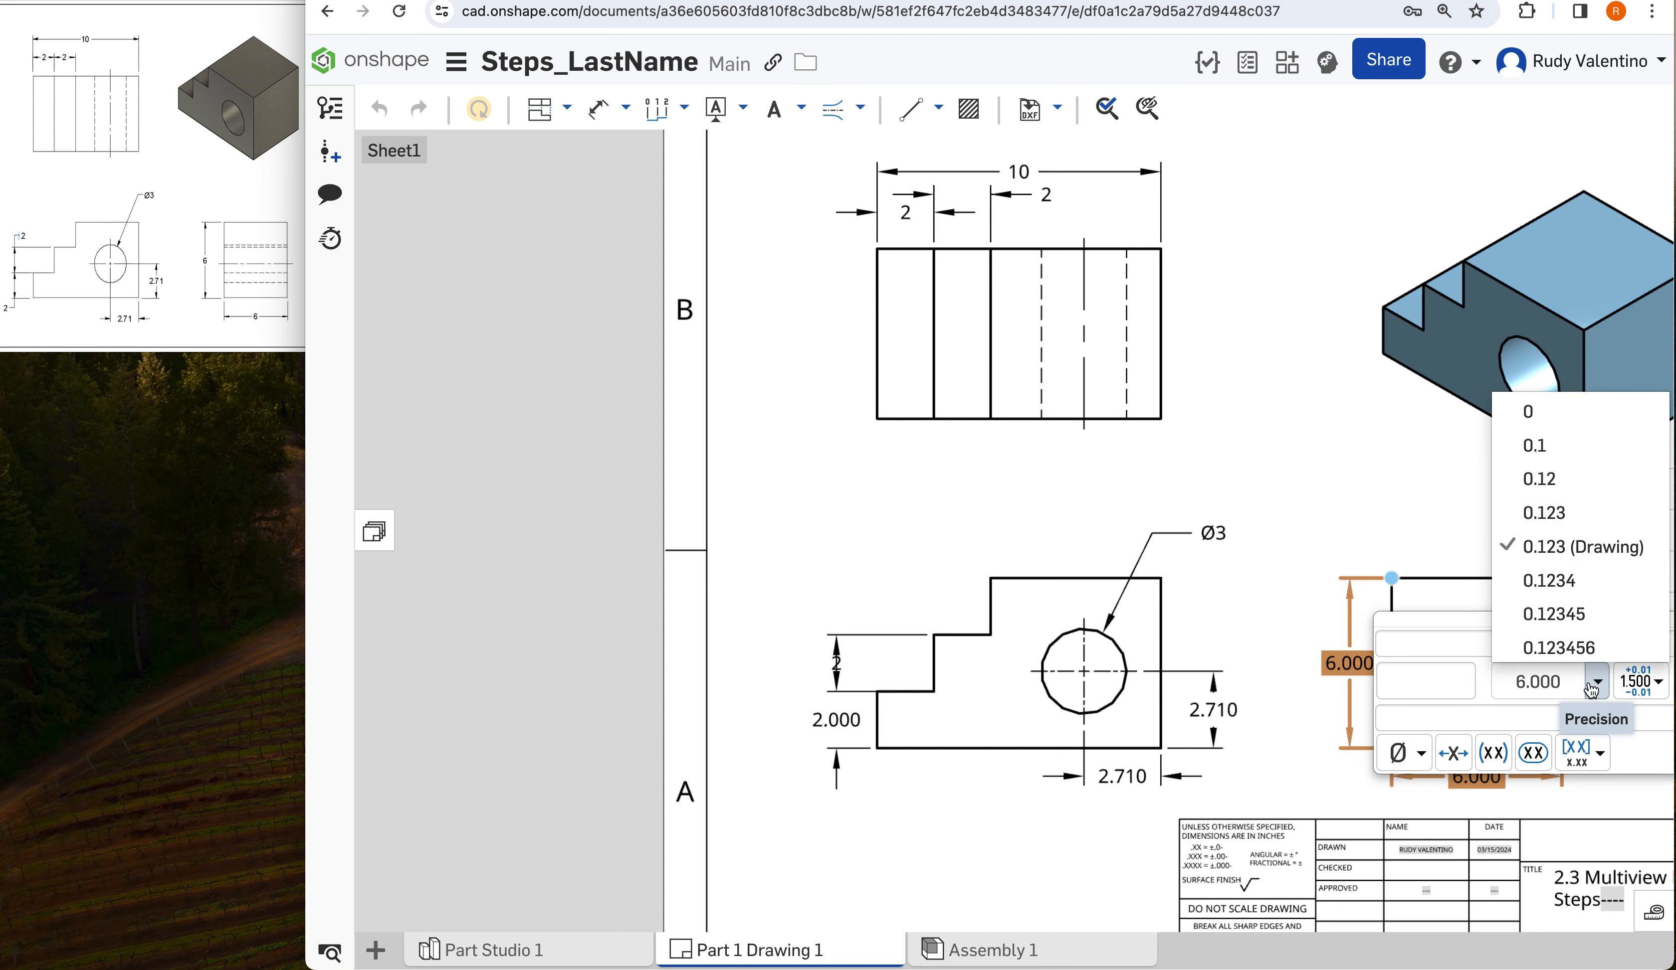
click(1542, 412)
- Set the precision of the two hole-location dimensions and the lowest step's height dimension in the front view to 0 decimal places
click(1212, 711)
click(1122, 776)
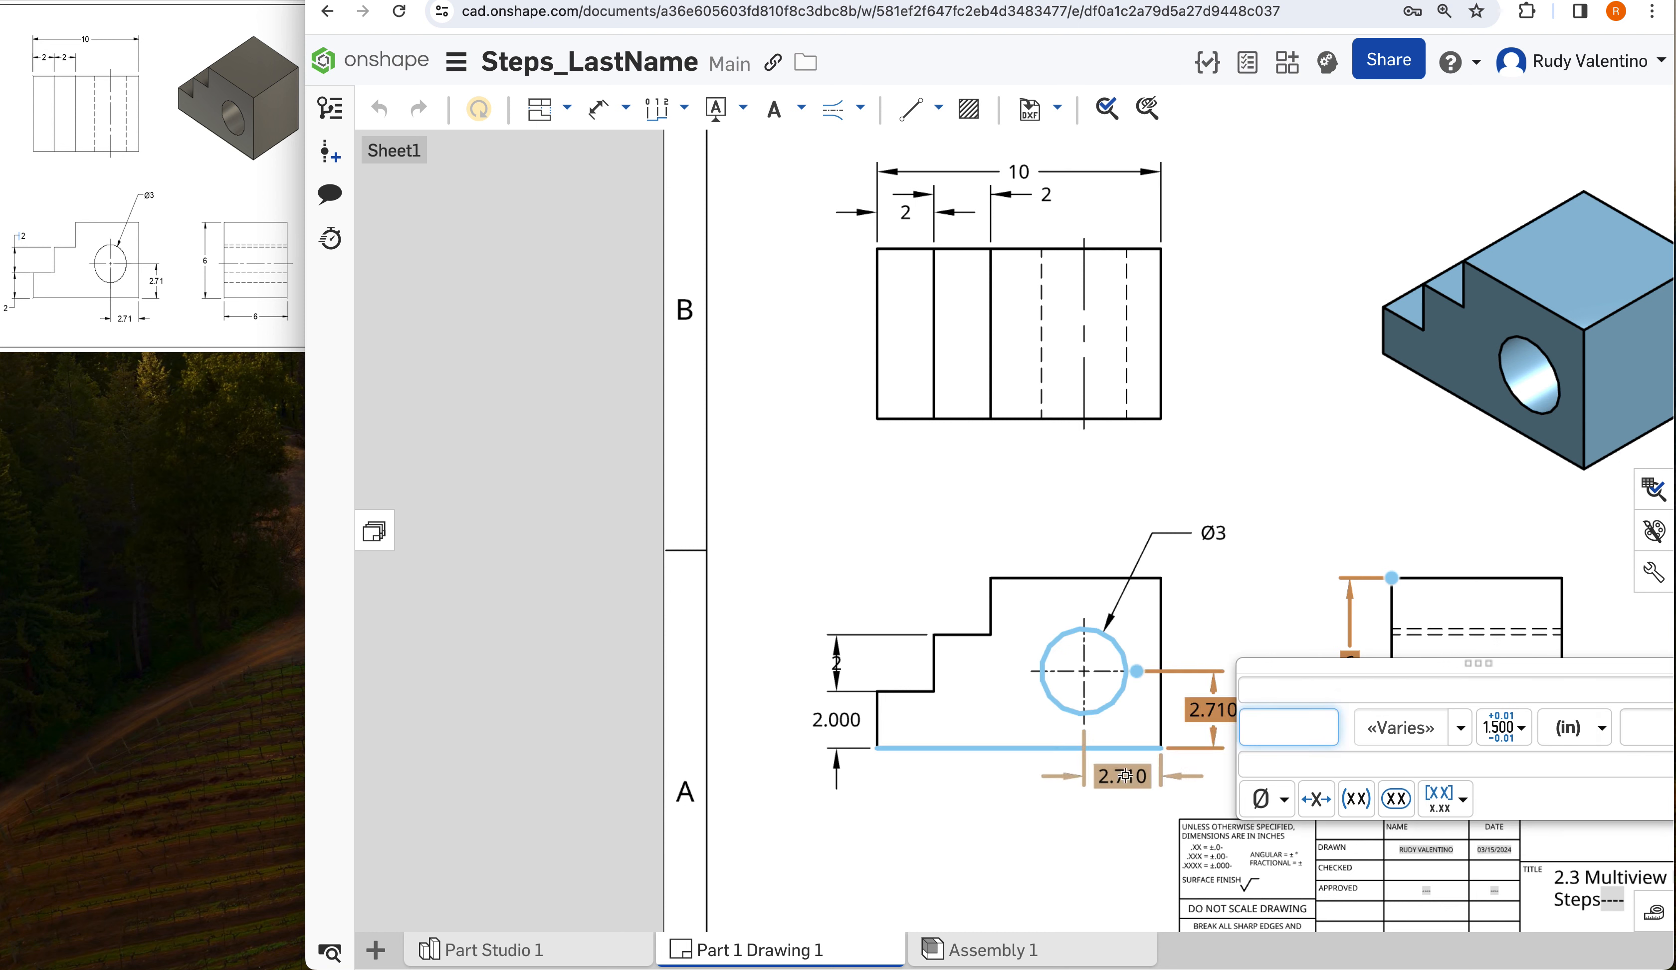
click(835, 719)
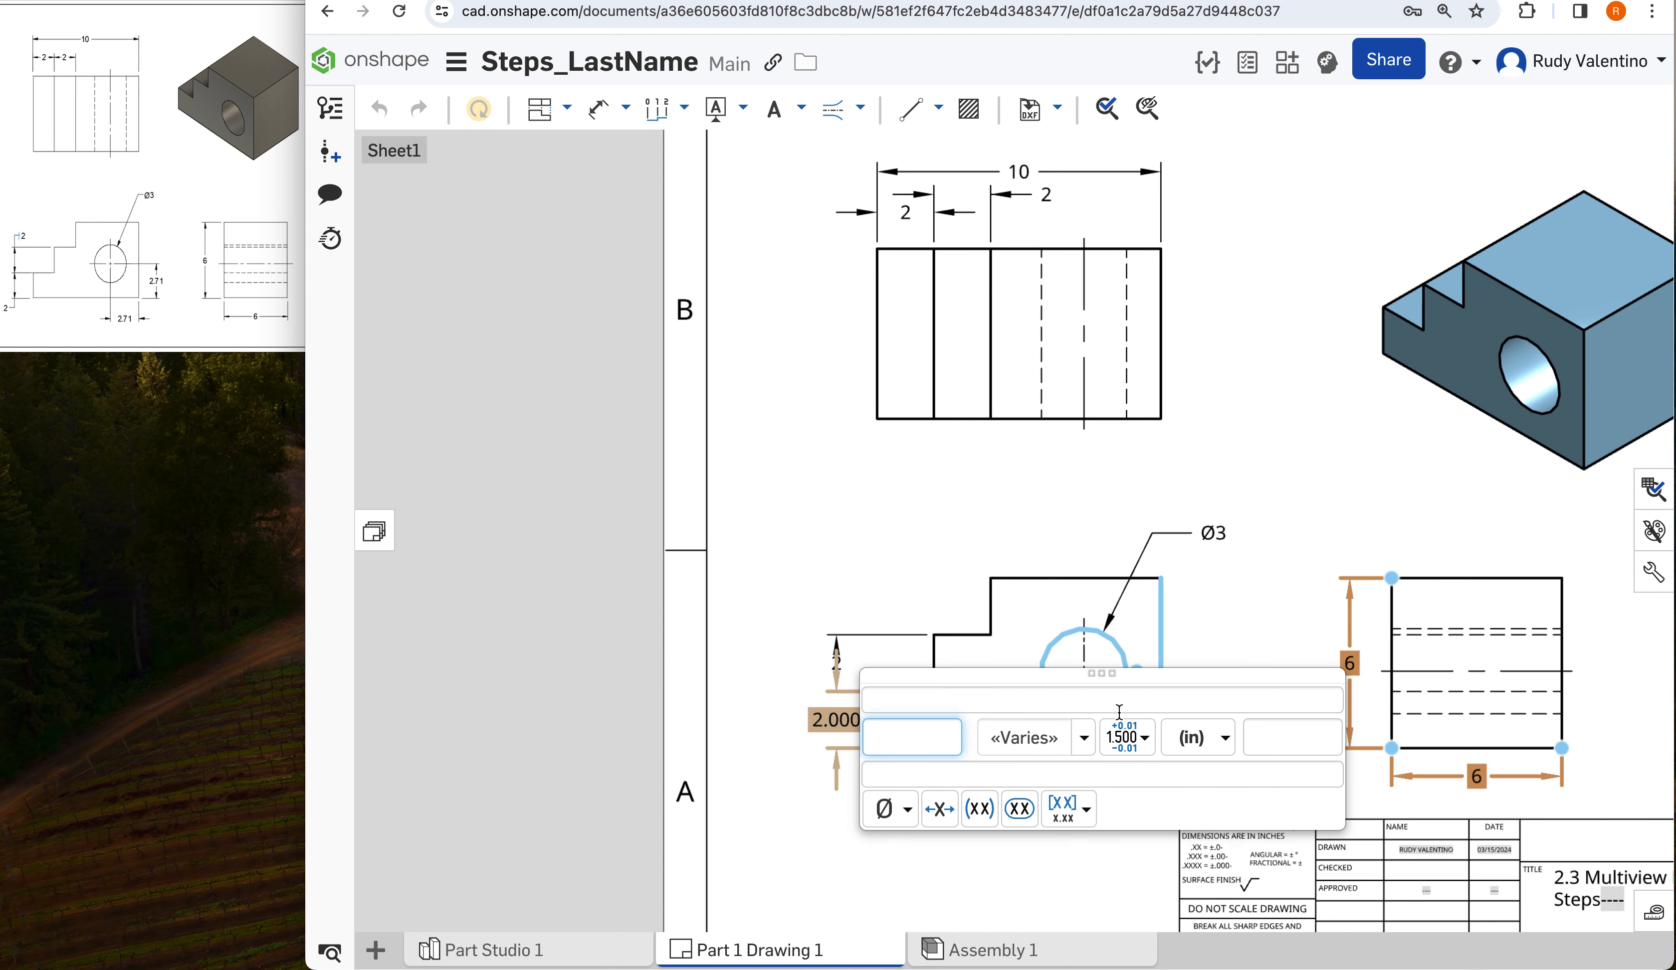
click(1080, 737)
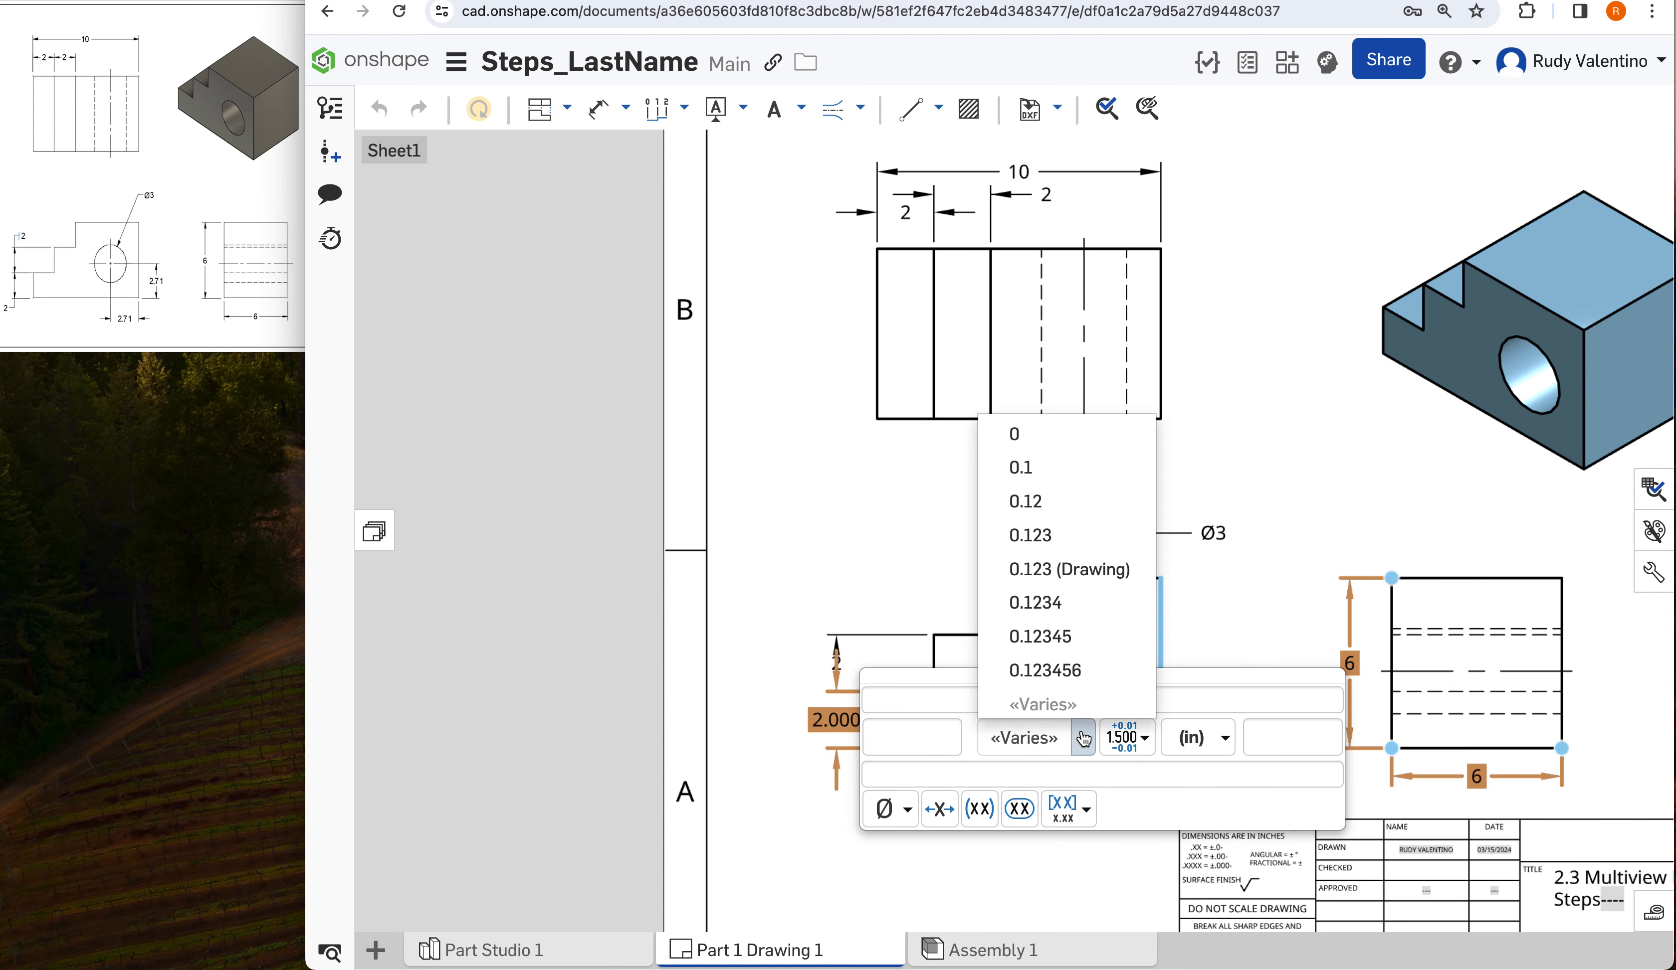
click(1049, 442)
click(1264, 624)
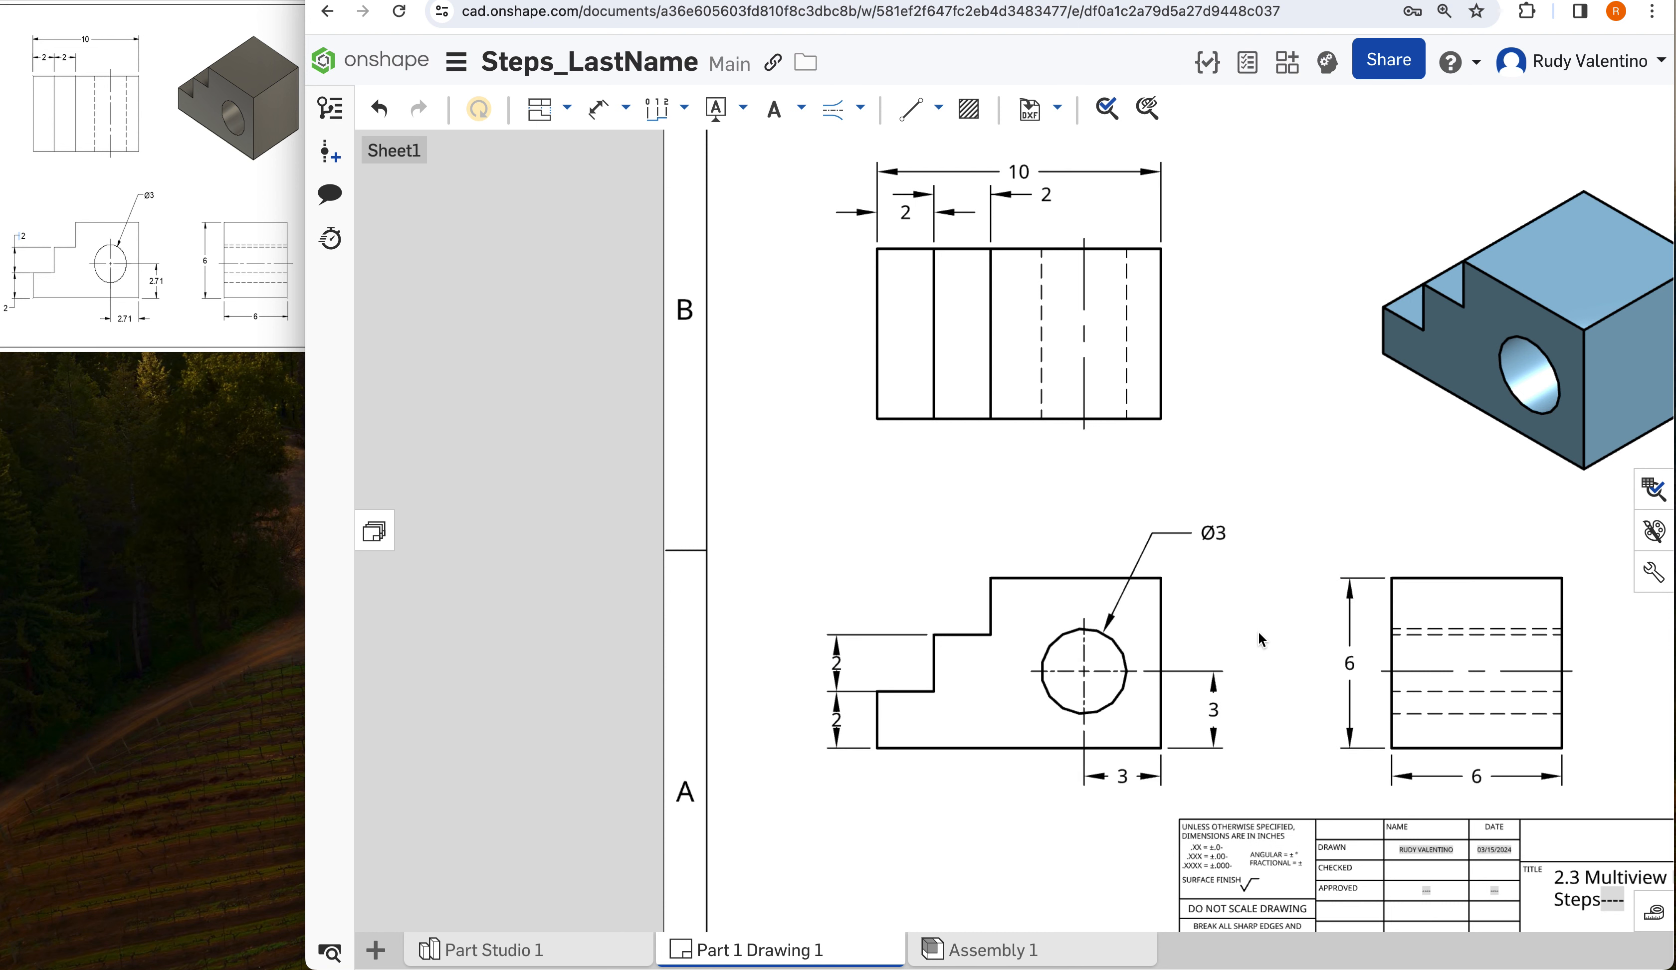
- Move the lowest step's height dimension in the front view slightly farther left, with its arrows outside the extension lines
click(836, 666)
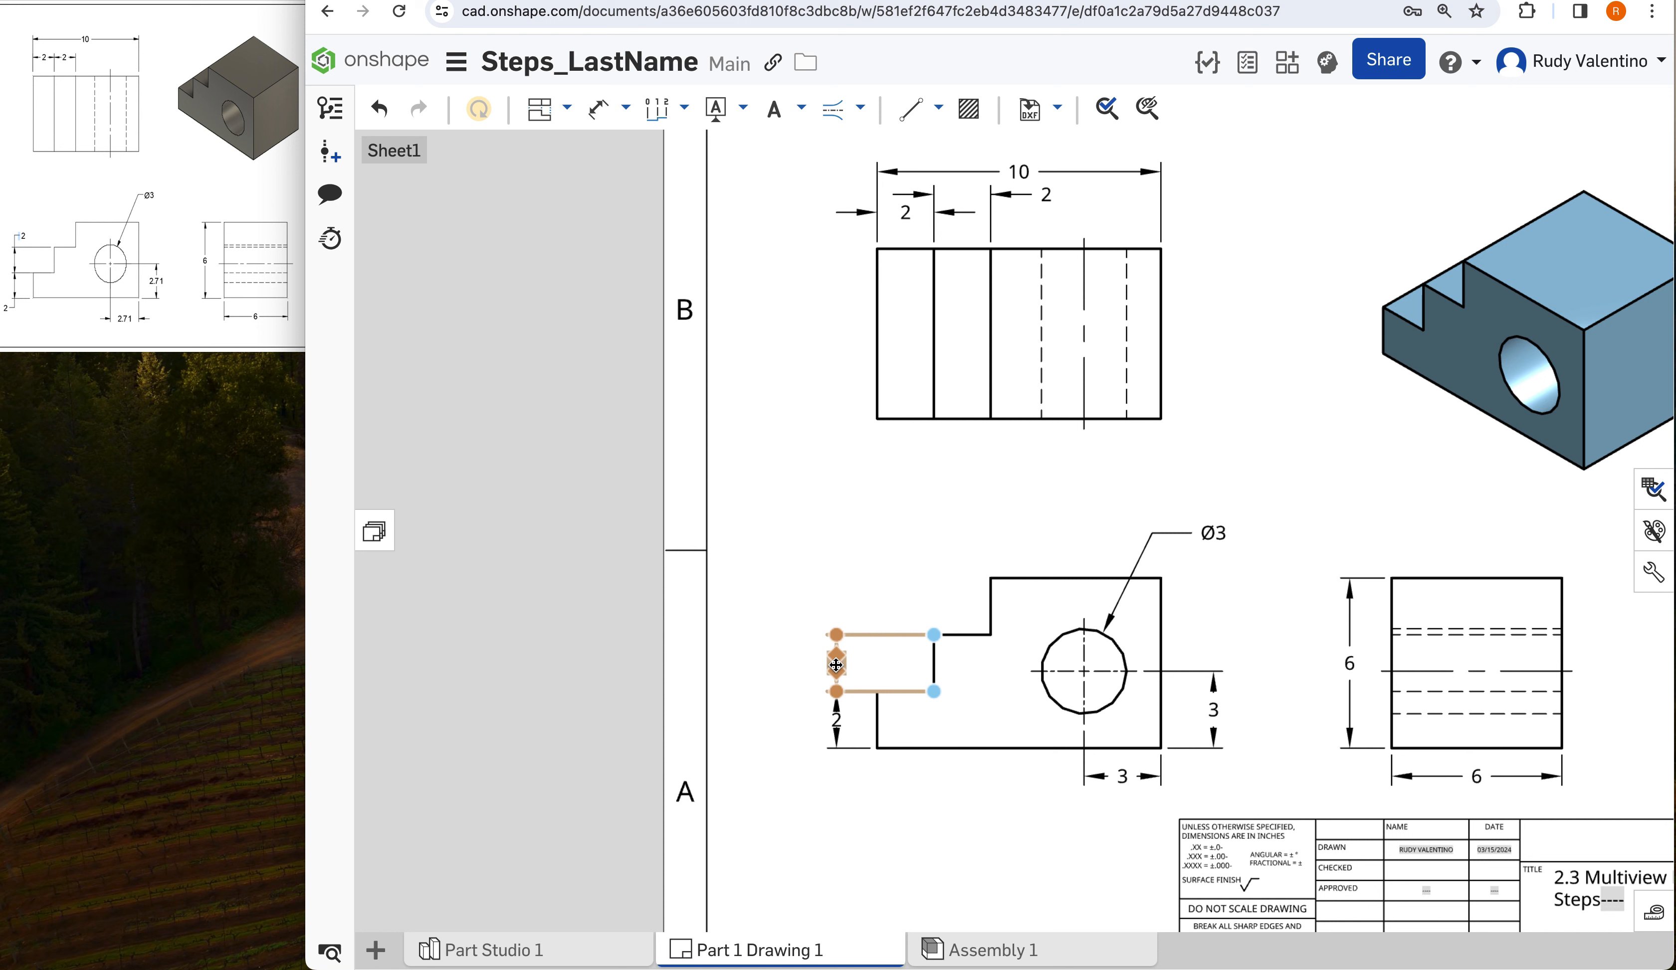
click(952, 834)
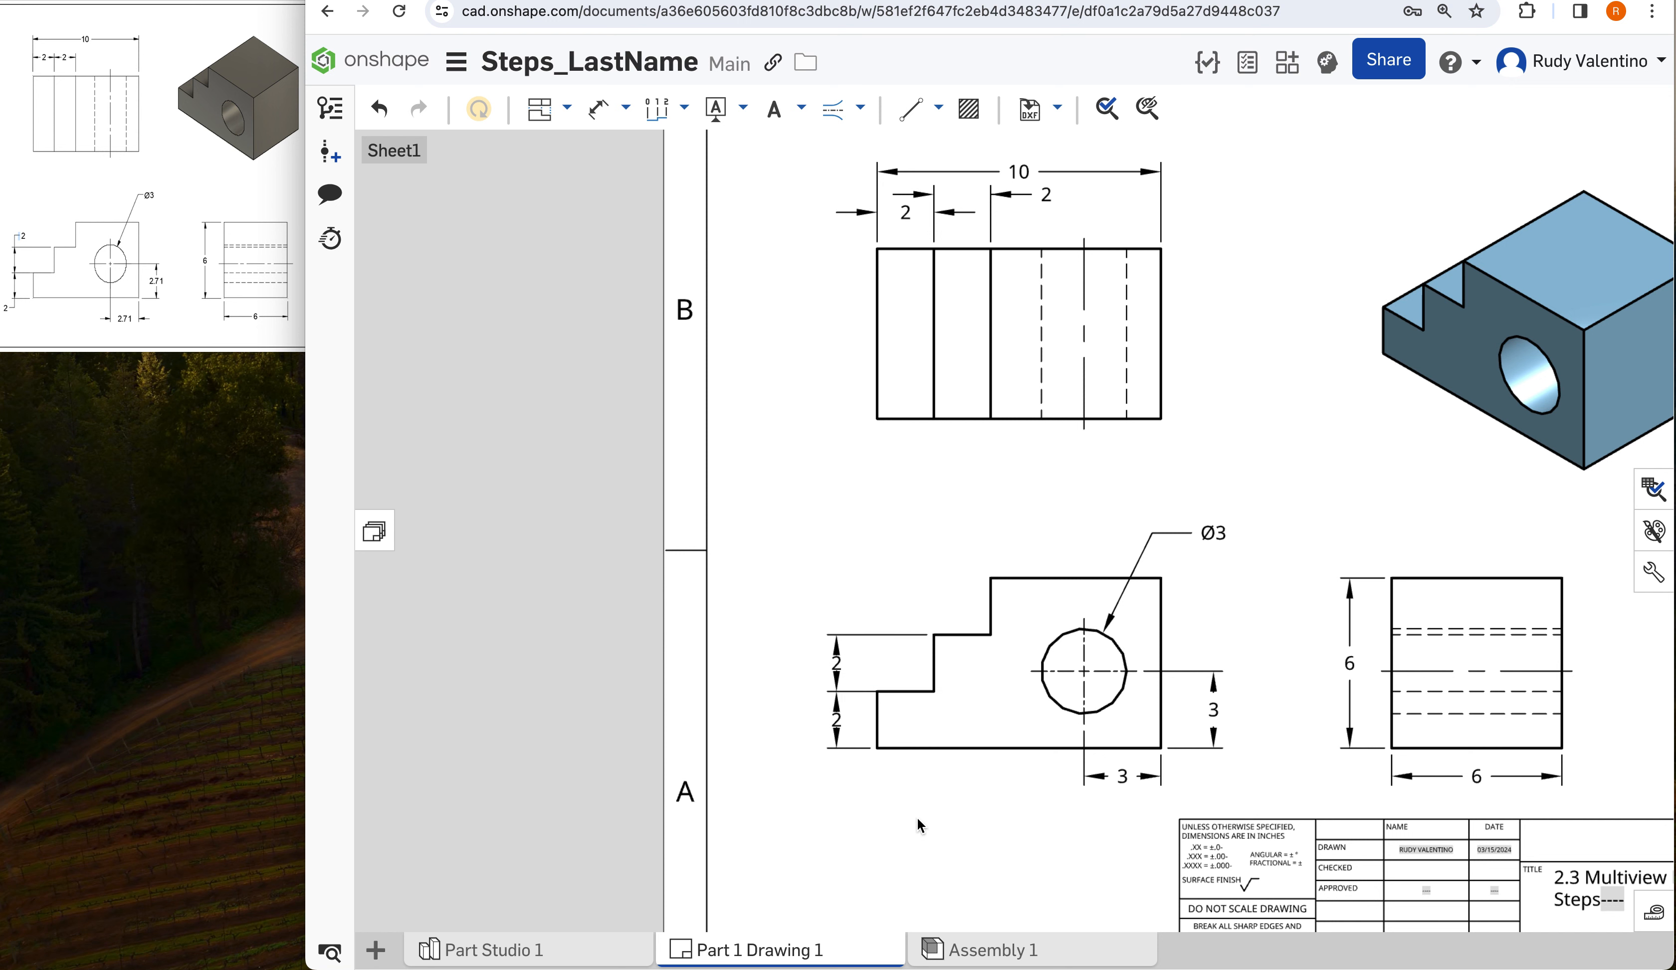
click(836, 664)
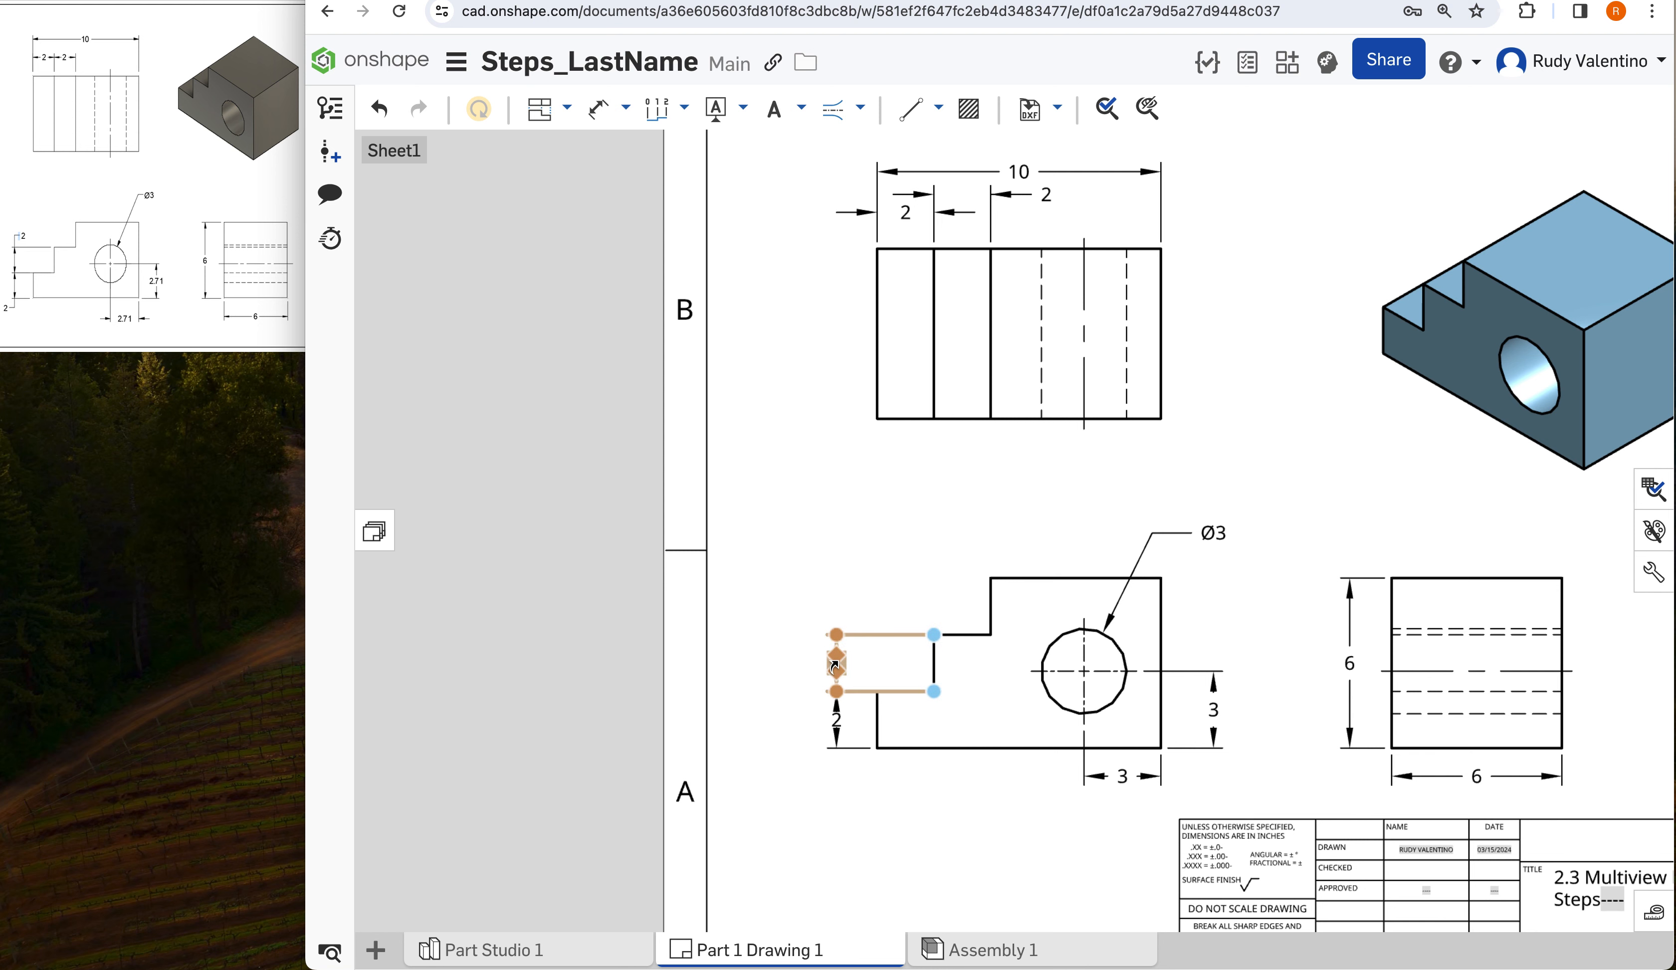
click(831, 722)
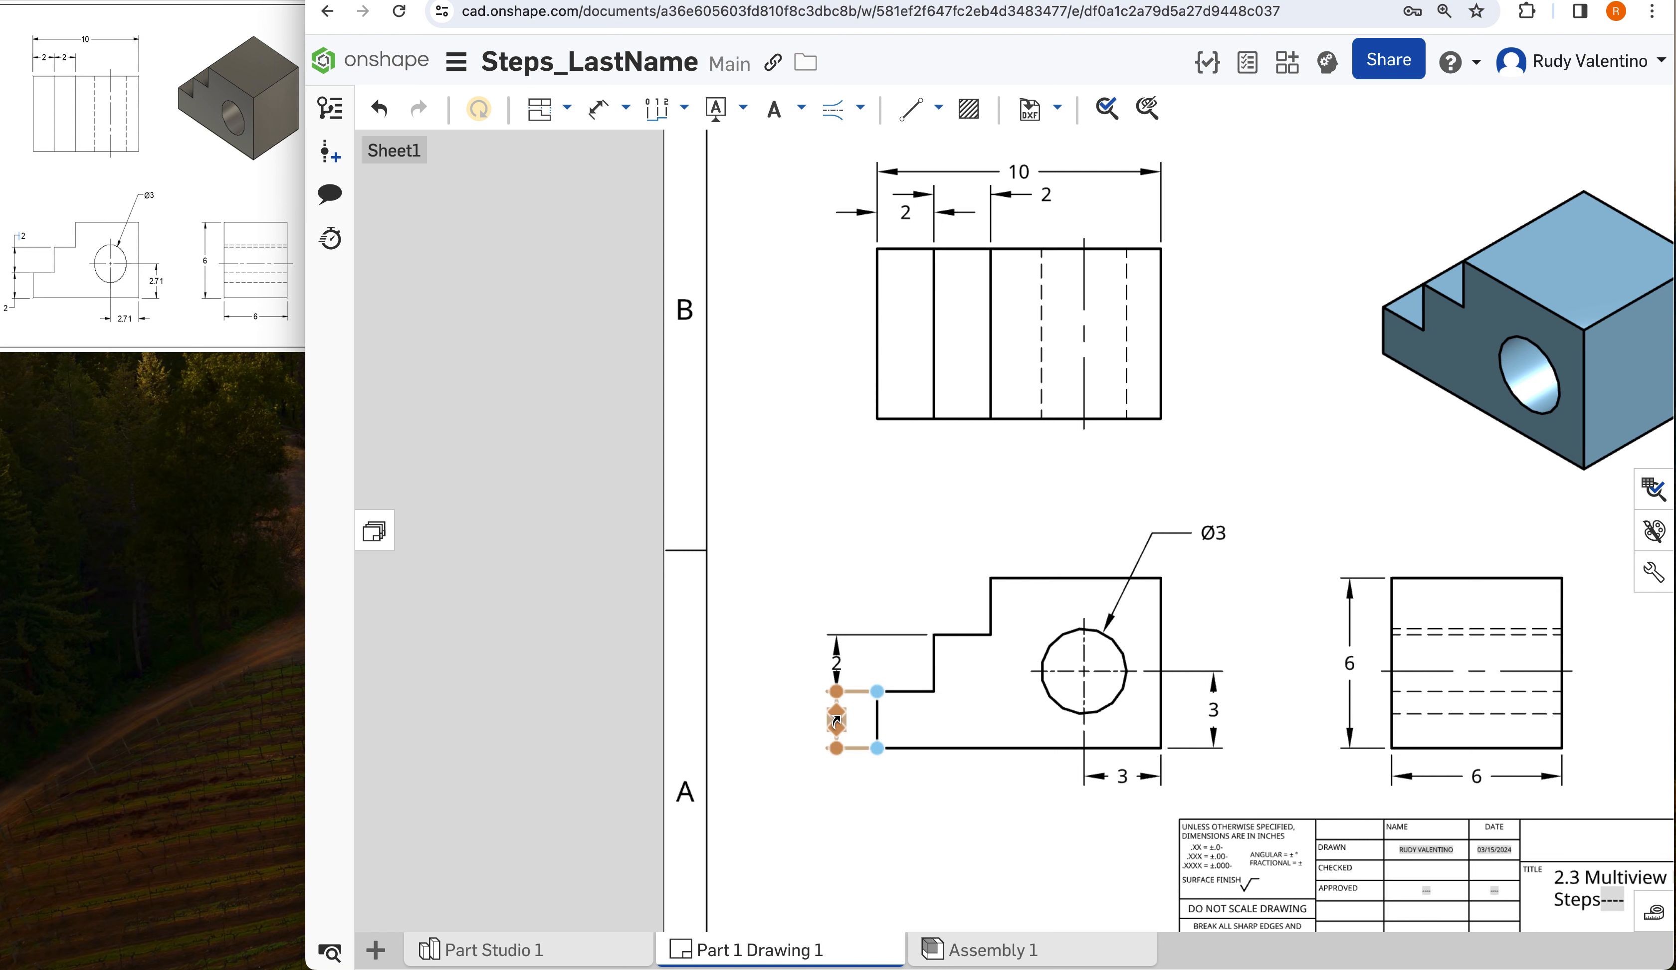
scroll(835, 719, up, 5)
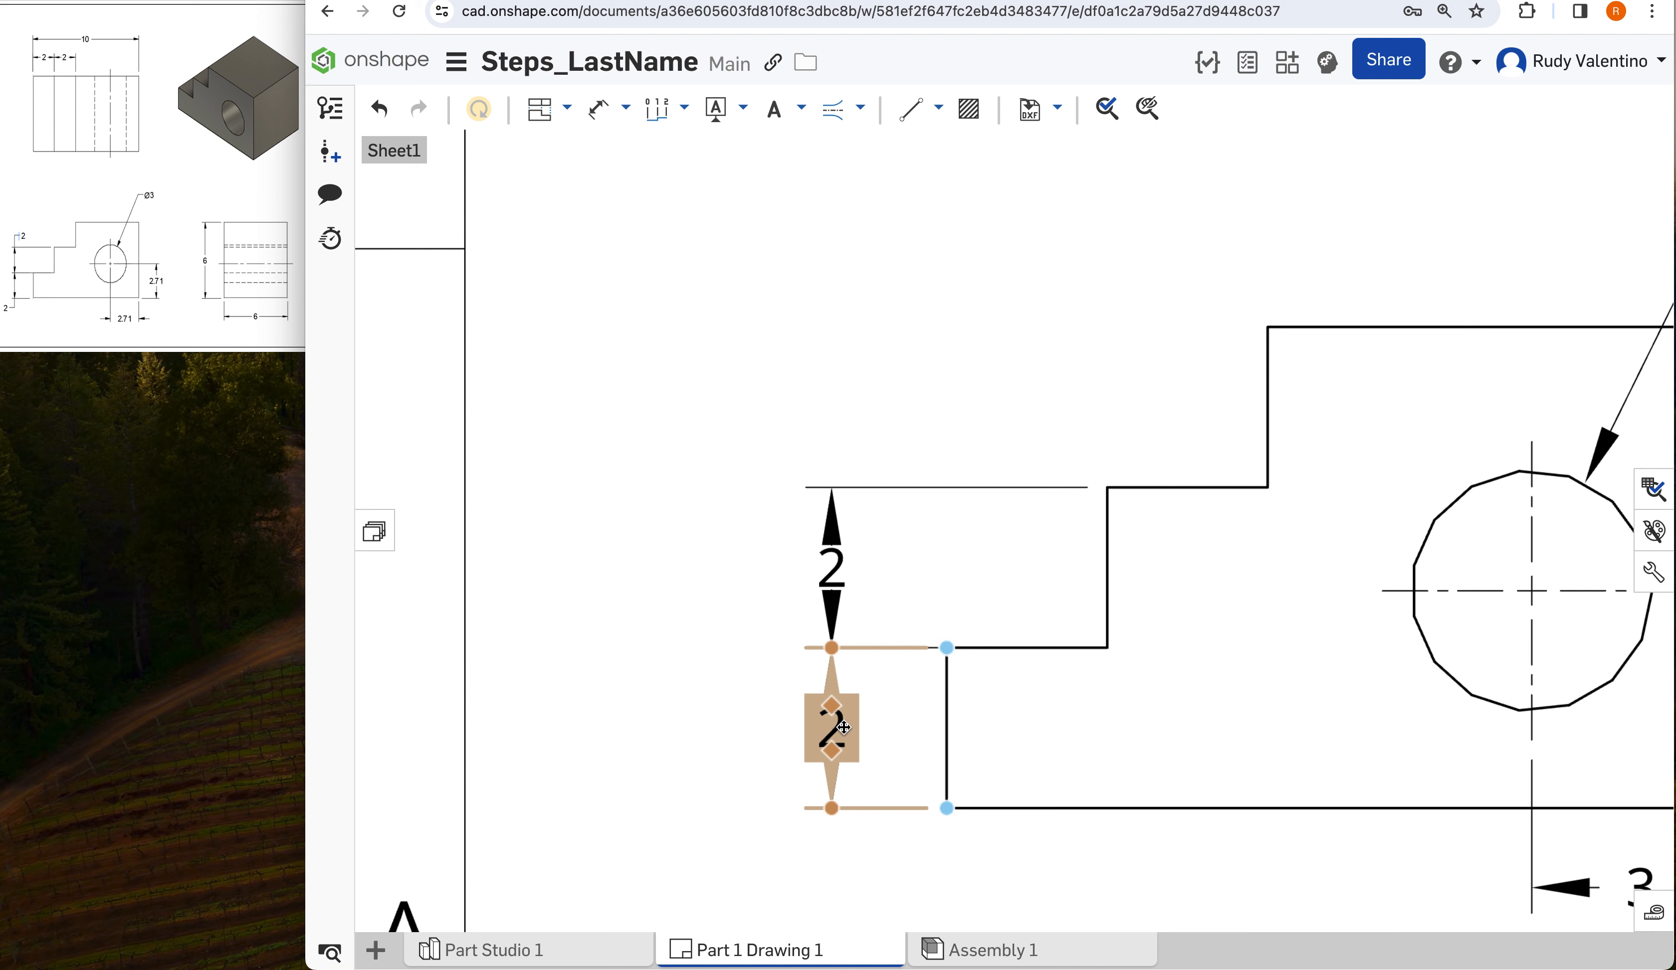
drag(831, 731, 757, 767)
drag(773, 642, 789, 756)
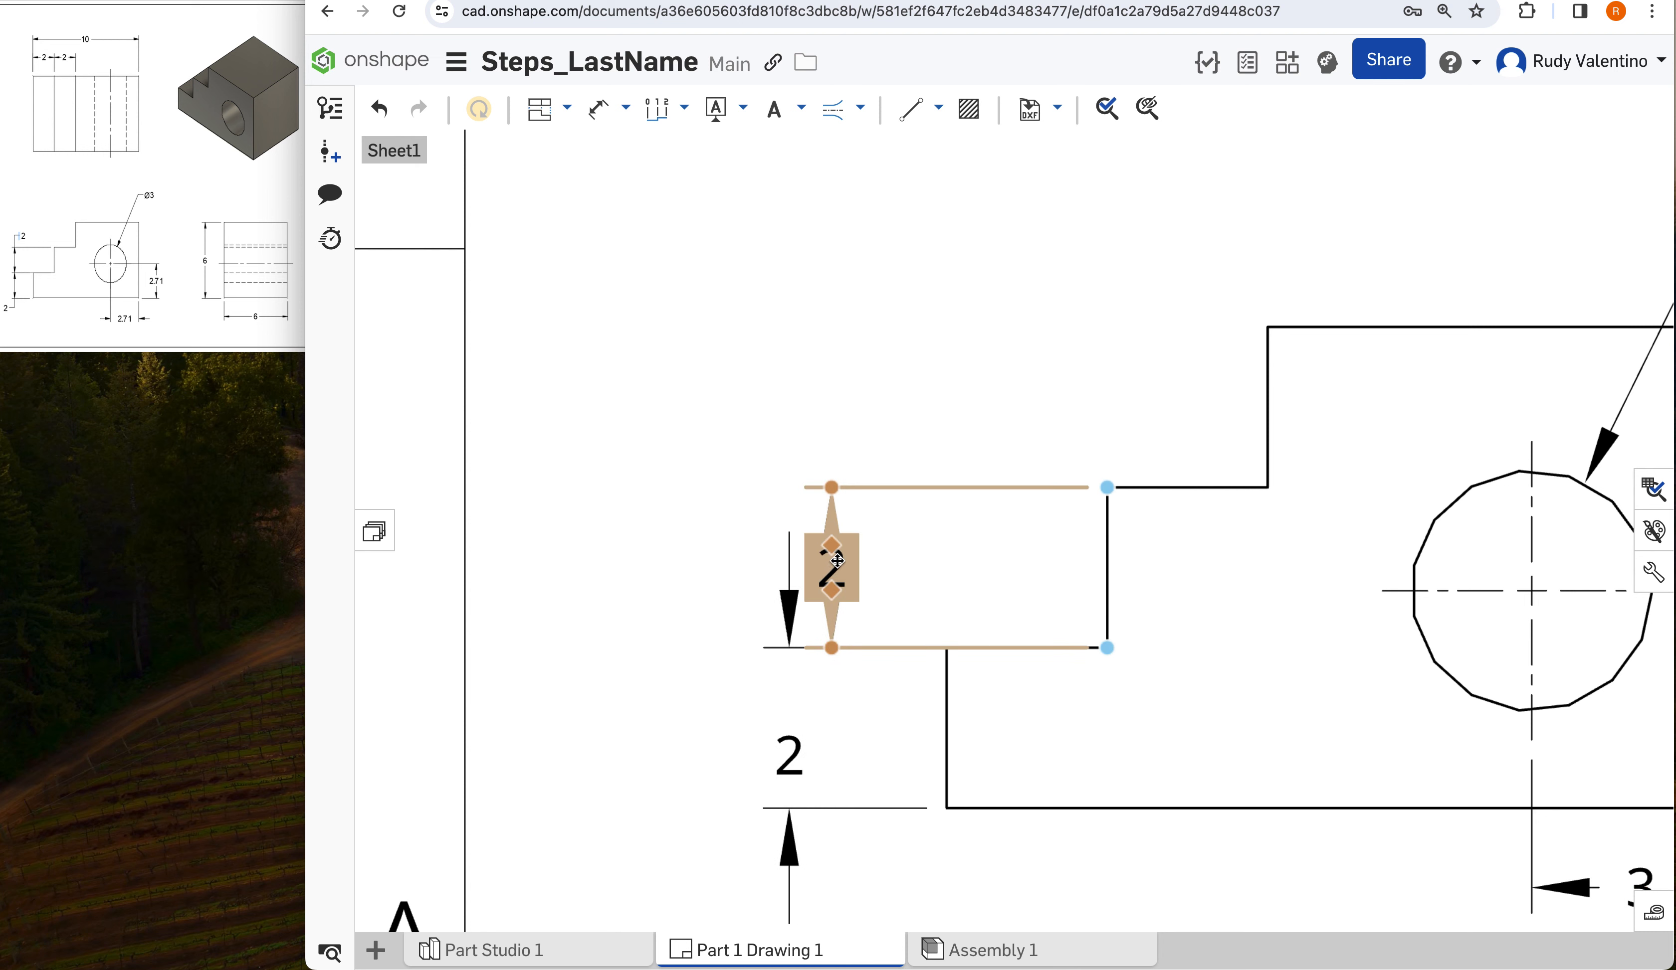
- Move the middle step's height dimension farther left and place its text above the upper extension line, offset to the right
drag(836, 560, 832, 461)
drag(784, 513, 703, 540)
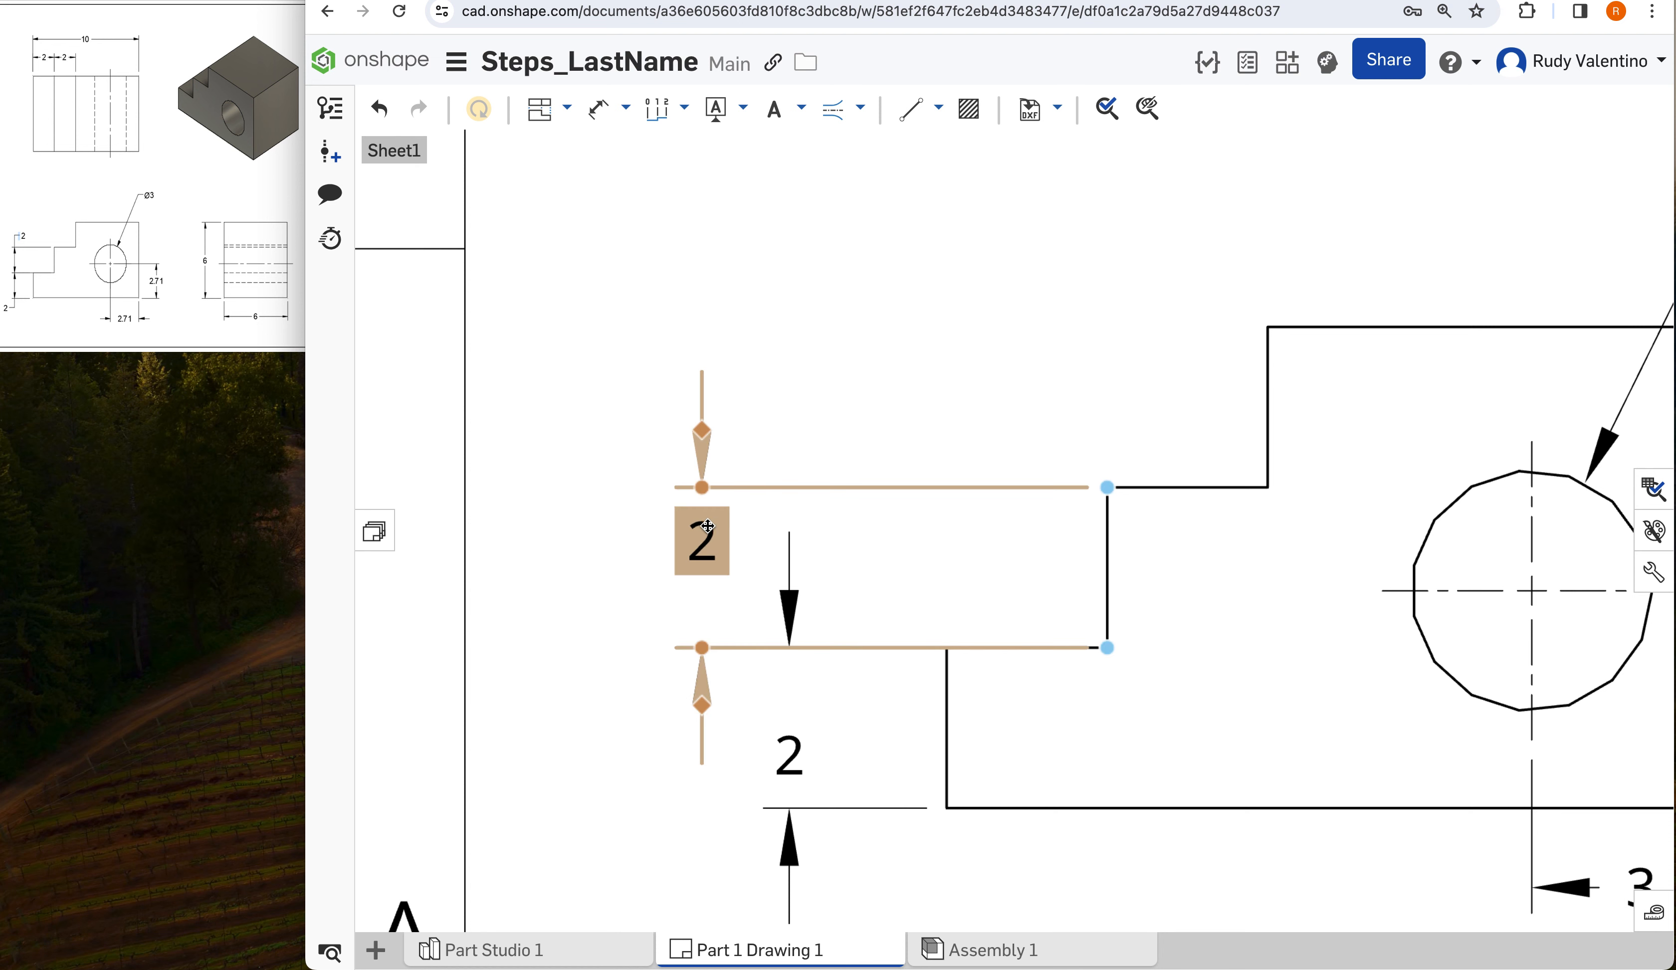
drag(703, 471, 773, 446)
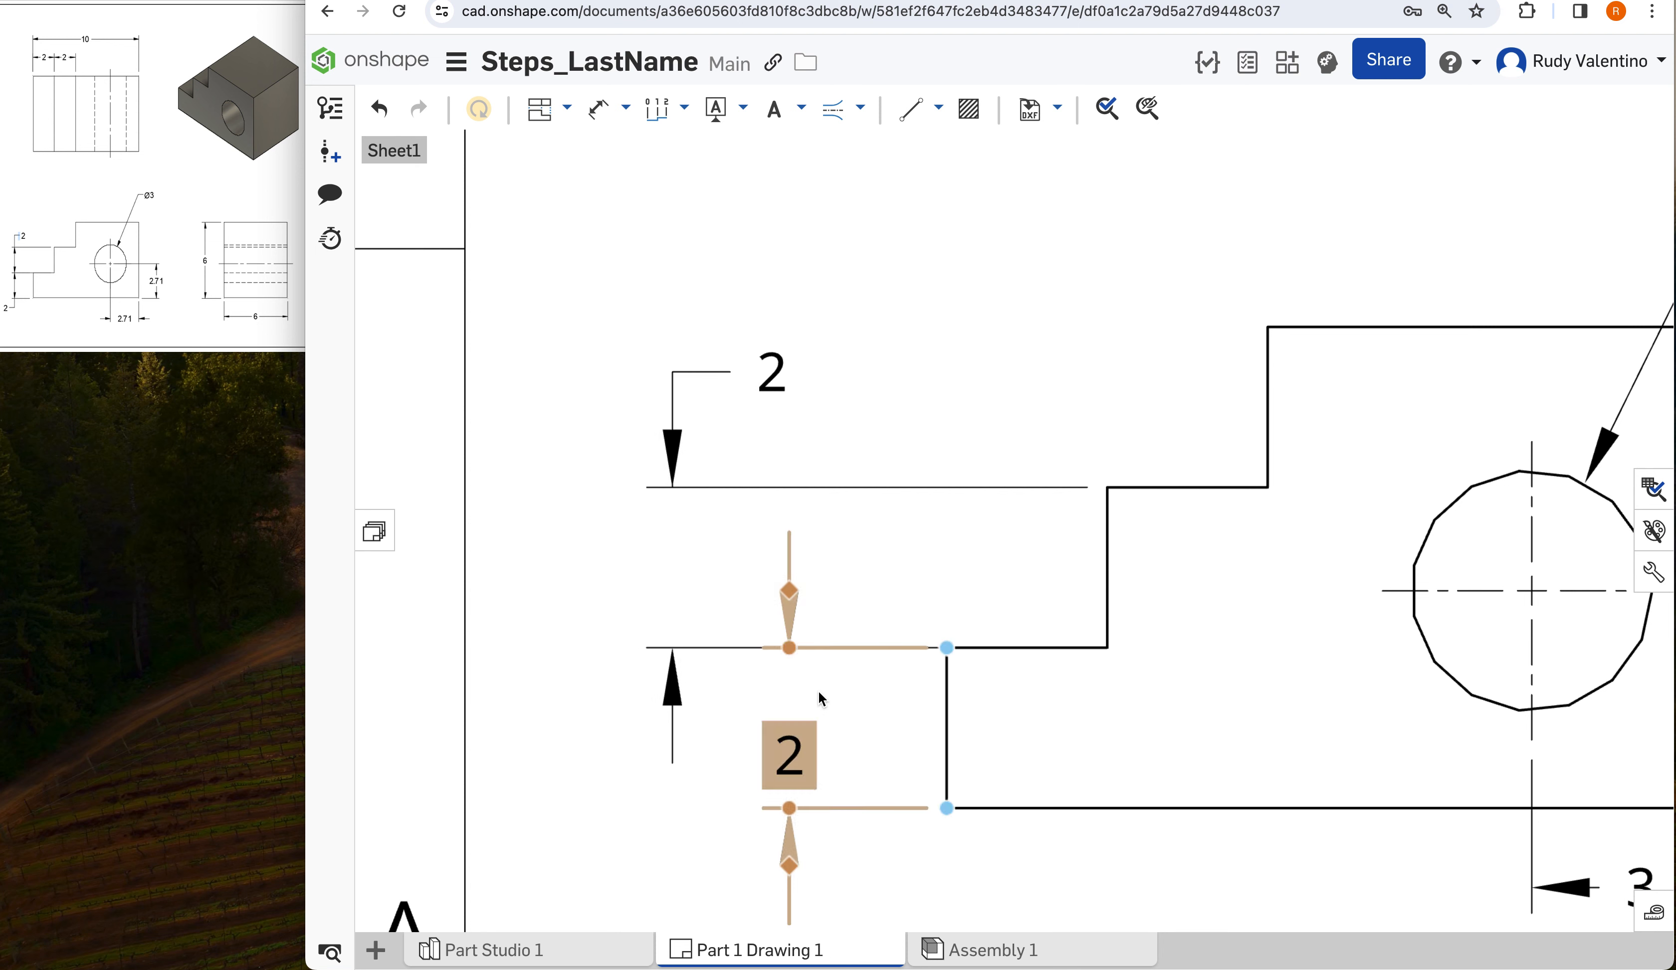
- Place the lowest step's height text below and left of its lower extension line, and shift the middle step's height dimension closer to the view
drag(798, 764, 735, 887)
scroll(1094, 425, down, 4)
click(936, 398)
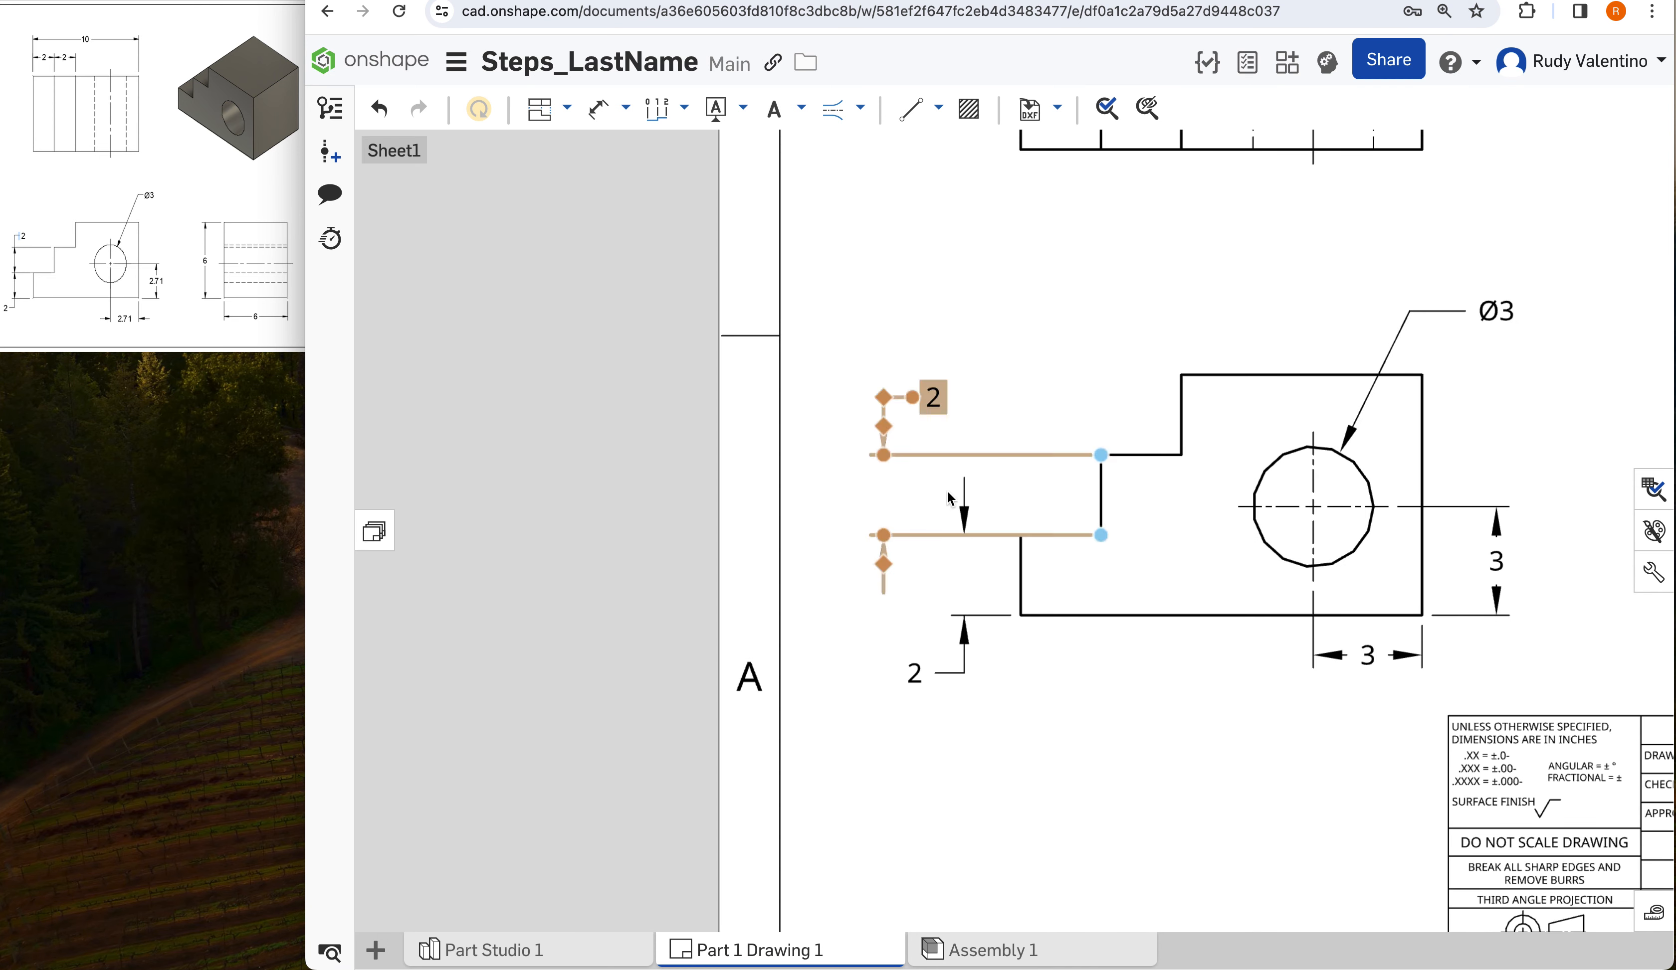
drag(939, 412, 1006, 405)
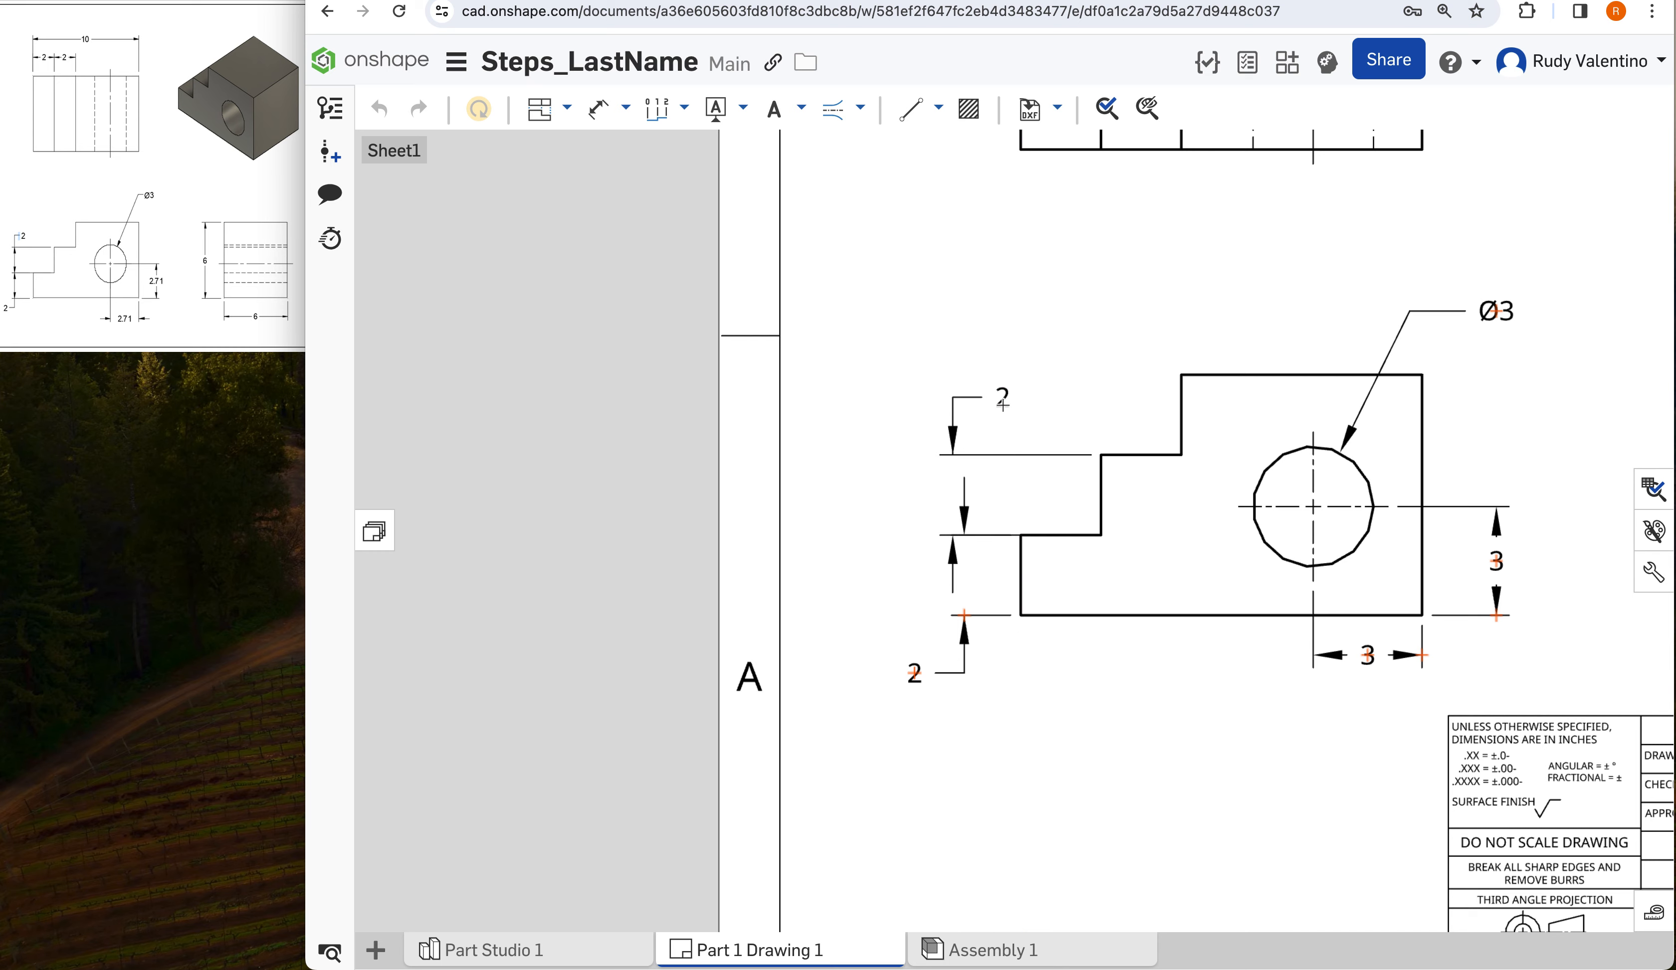
click(1026, 400)
- Move the first step's width text above the top view to the left, outside its extension lines
click(1367, 655)
click(1488, 563)
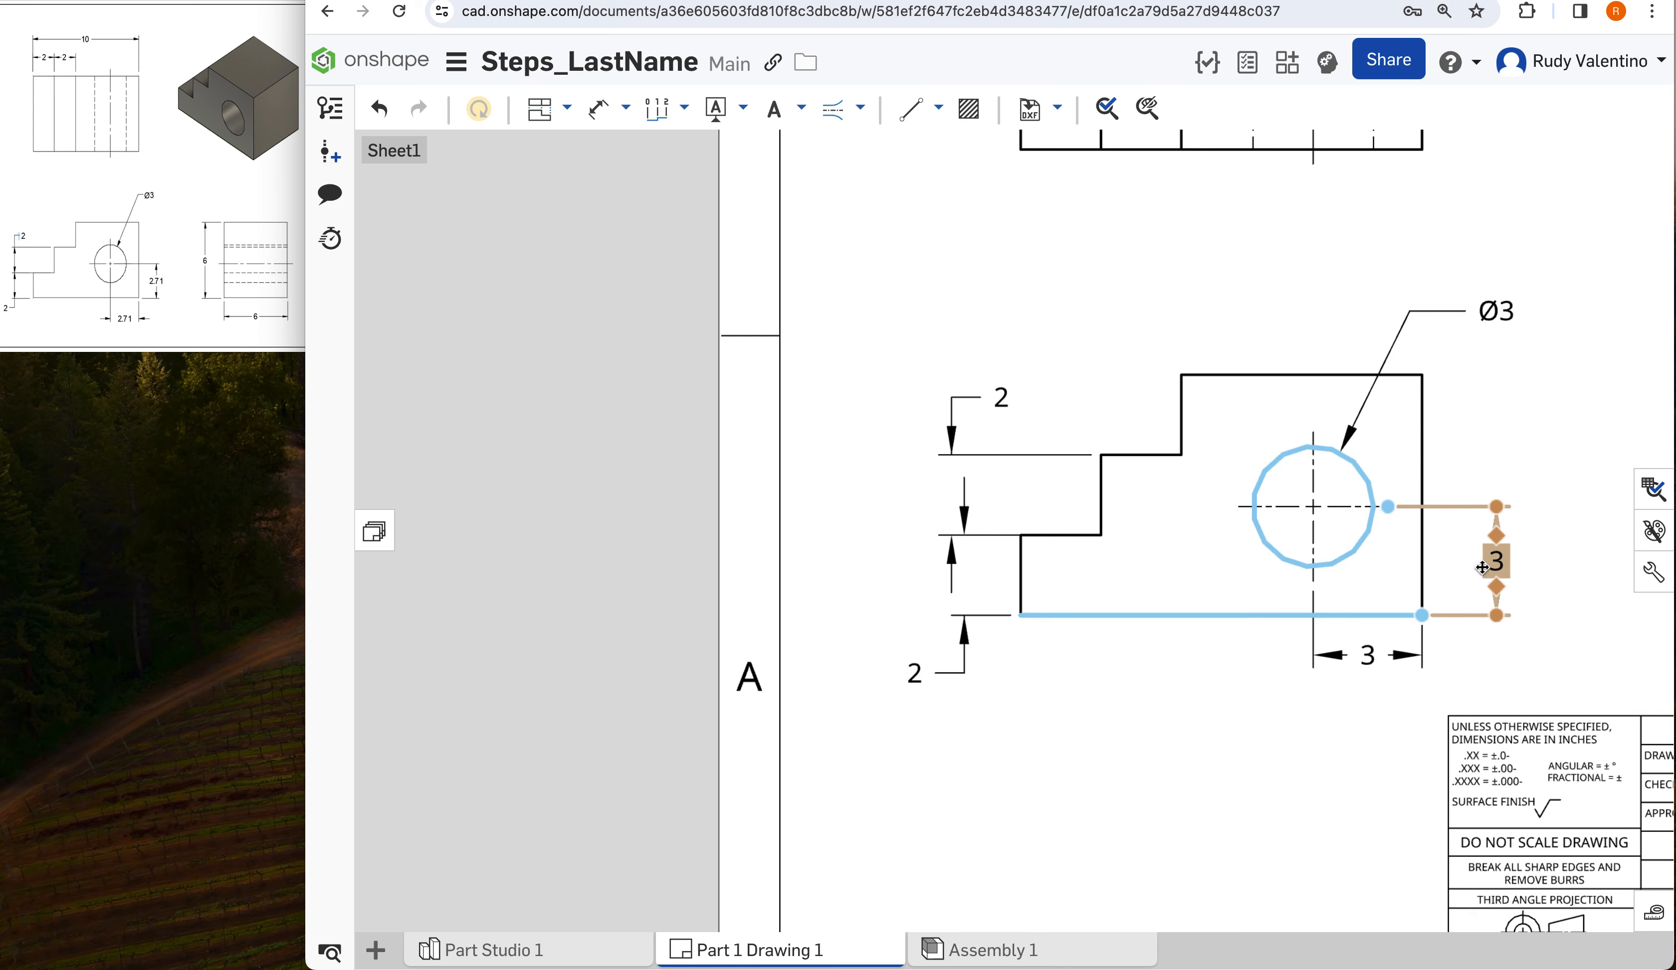
scroll(1480, 565, up, 1)
scroll(1480, 565, down, 5)
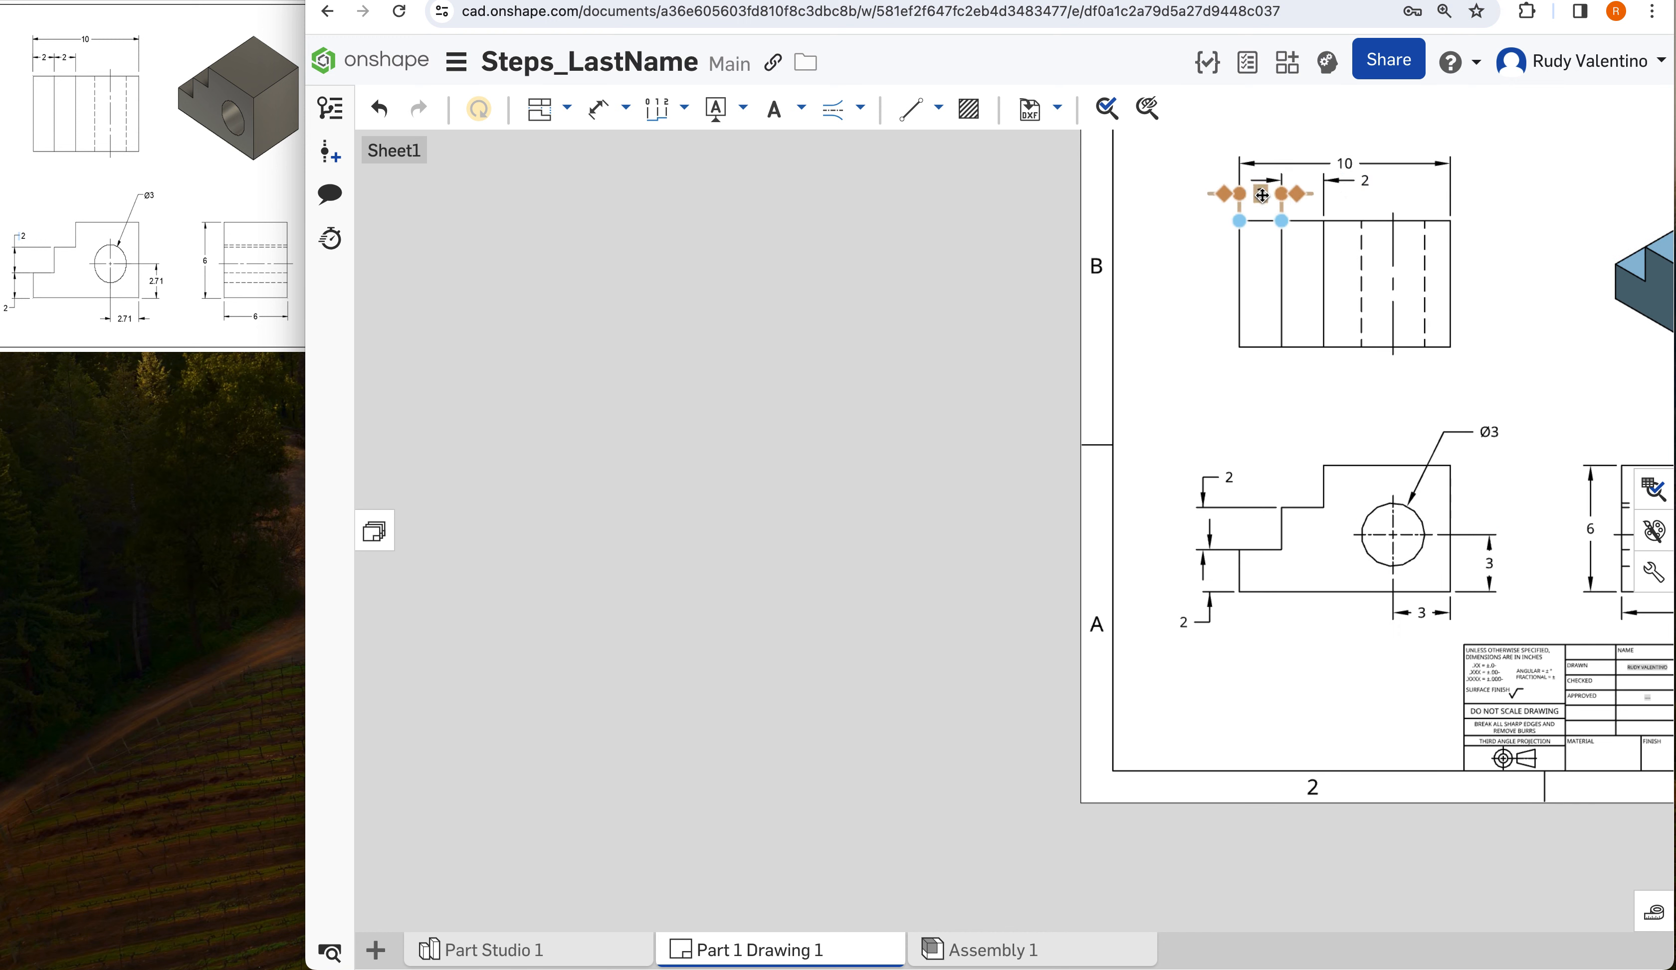
drag(1261, 195, 1210, 197)
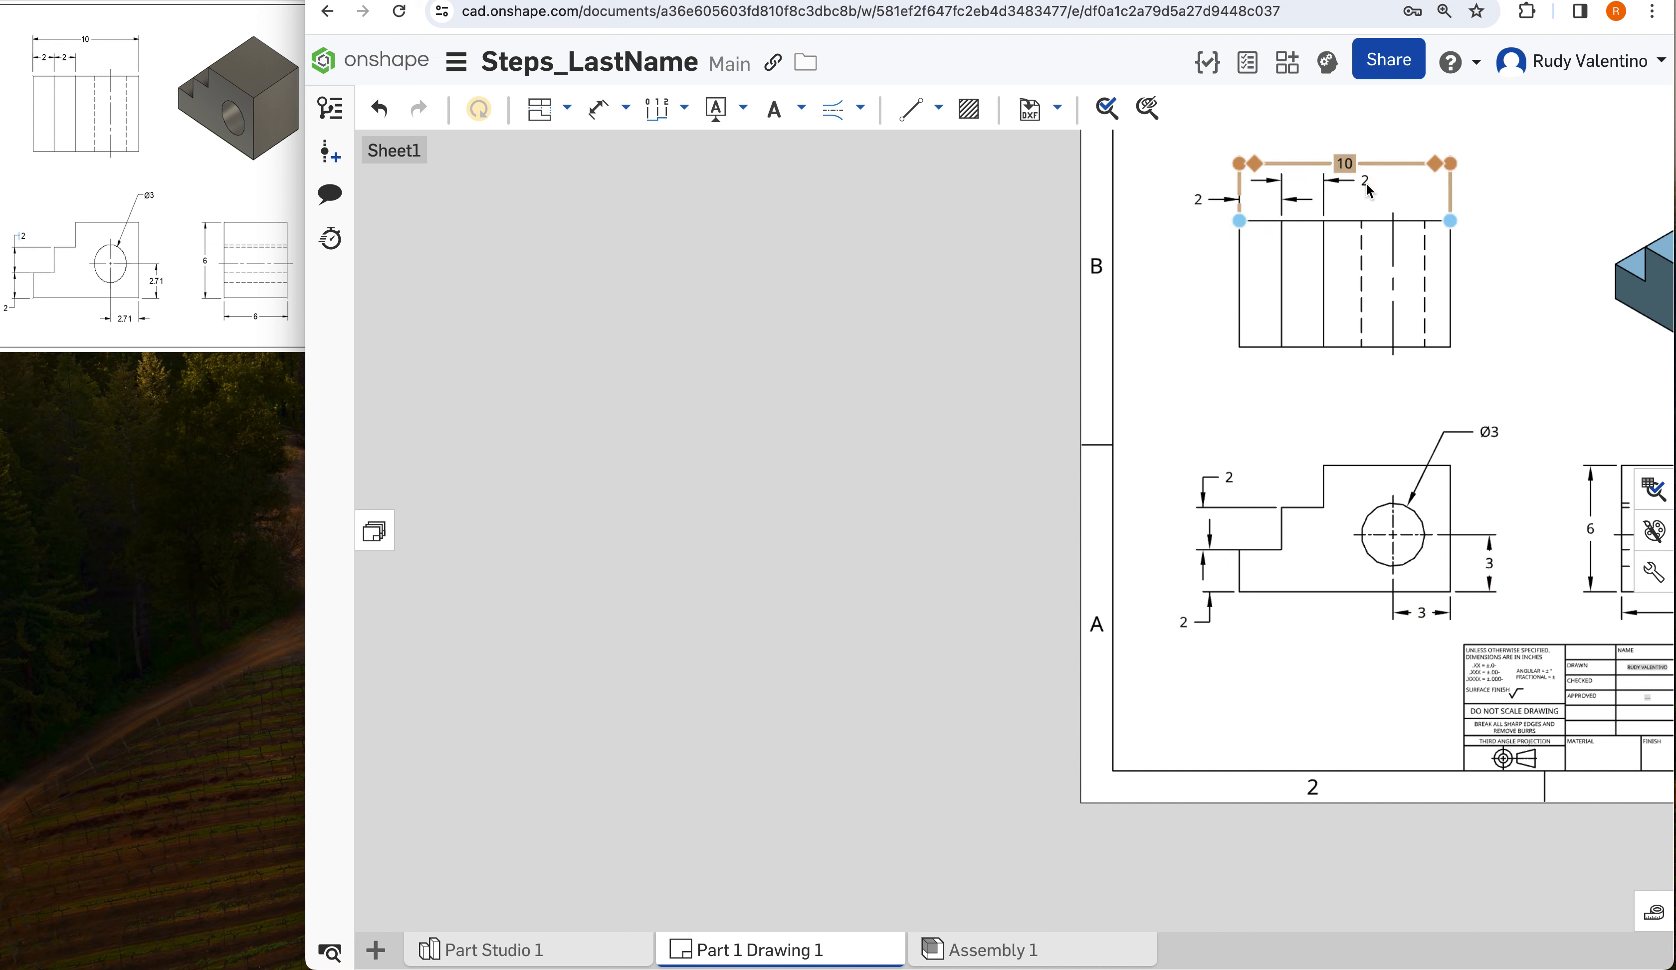
- Lower the second step's width dimension slightly and raise the overall length dimension to space them apart above the top view
mouse_move(1366, 185)
mouse_down()
mouse_move(1307, 188)
mouse_move(1347, 190)
mouse_up()
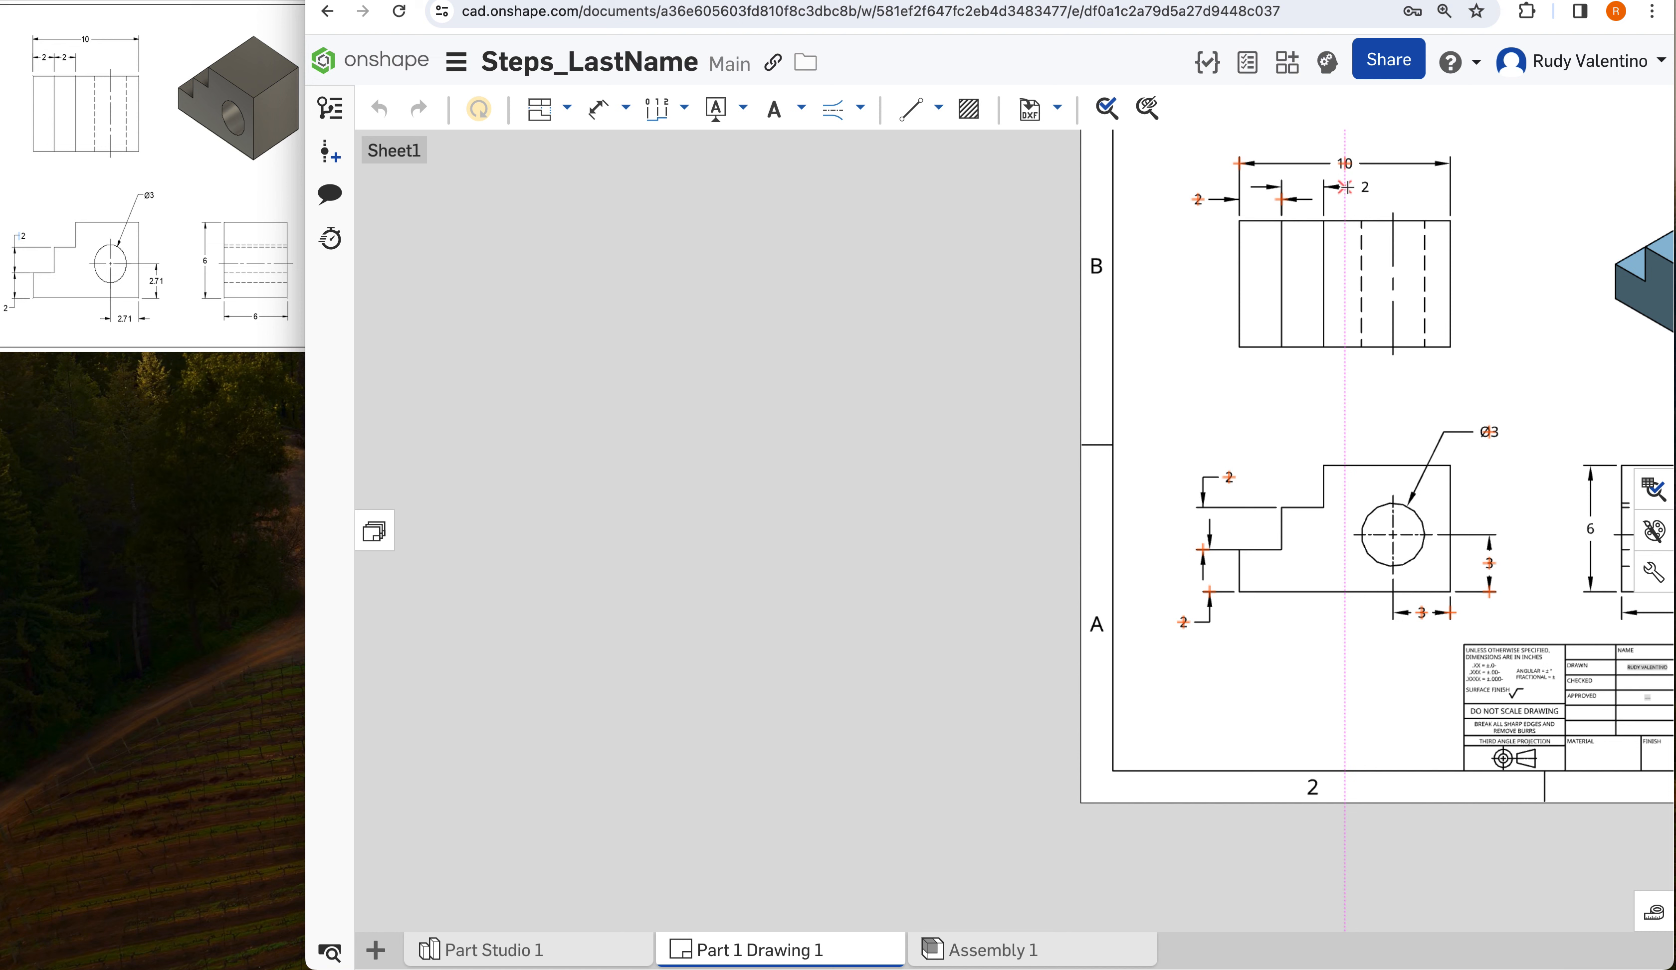
click(1357, 168)
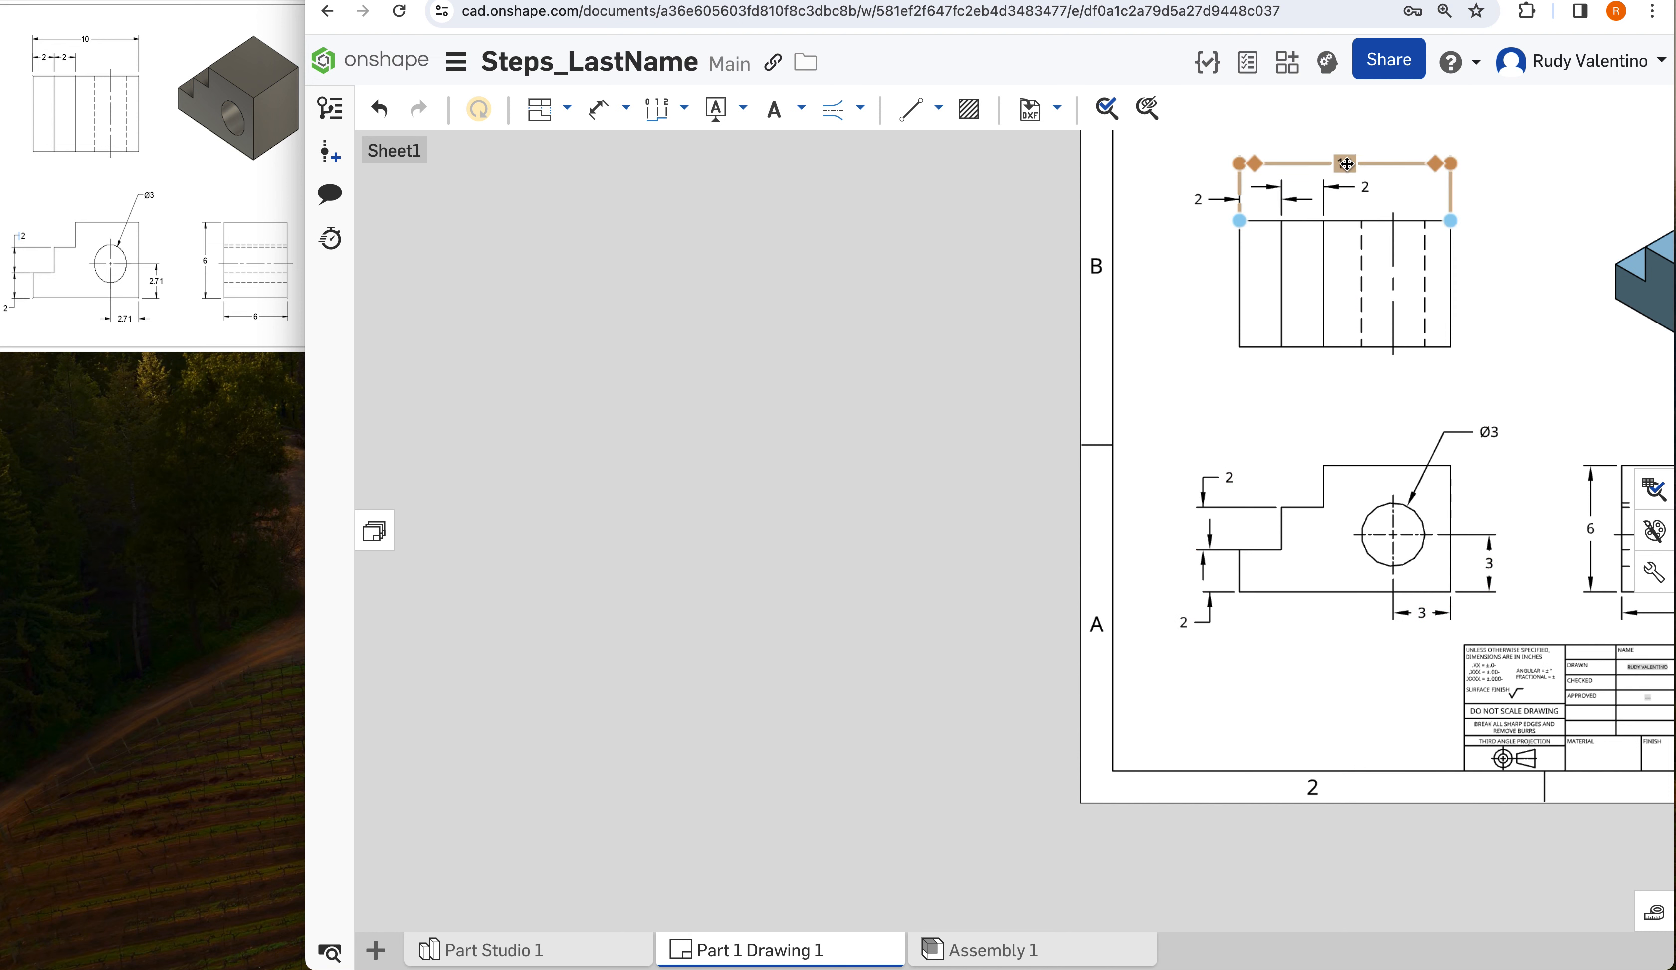
drag(1347, 161, 1346, 153)
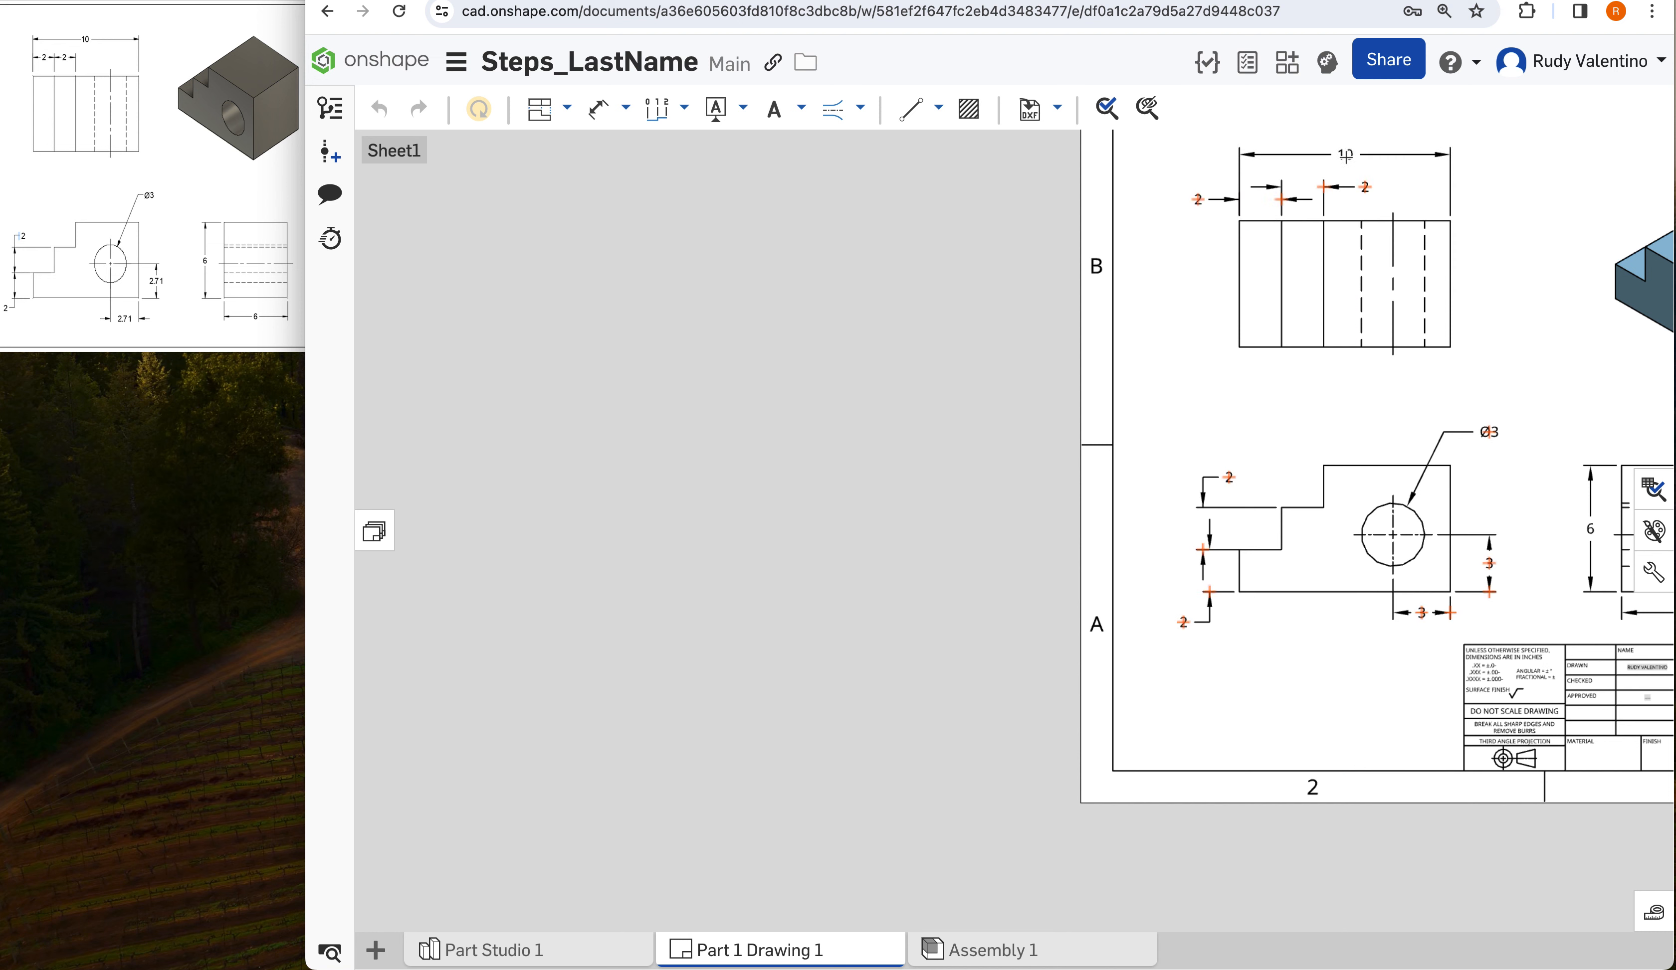
- Capture a screenshot of the complete drawing sheet, including its border and title block
scroll(1513, 442, down, 5)
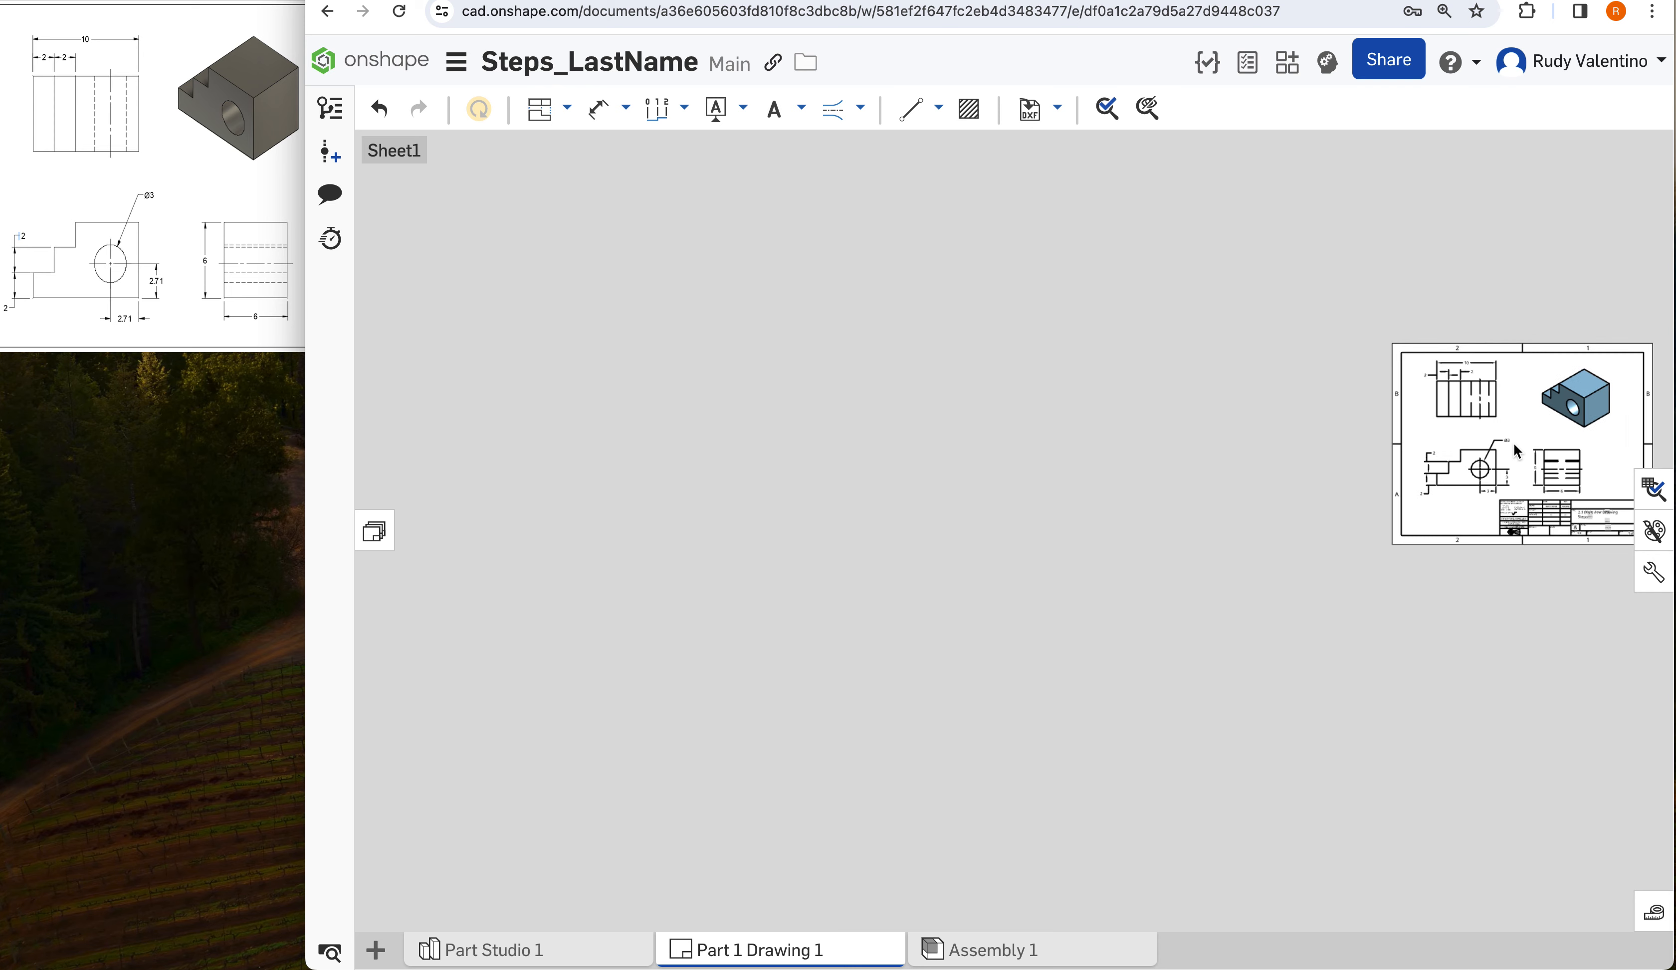
key(f)
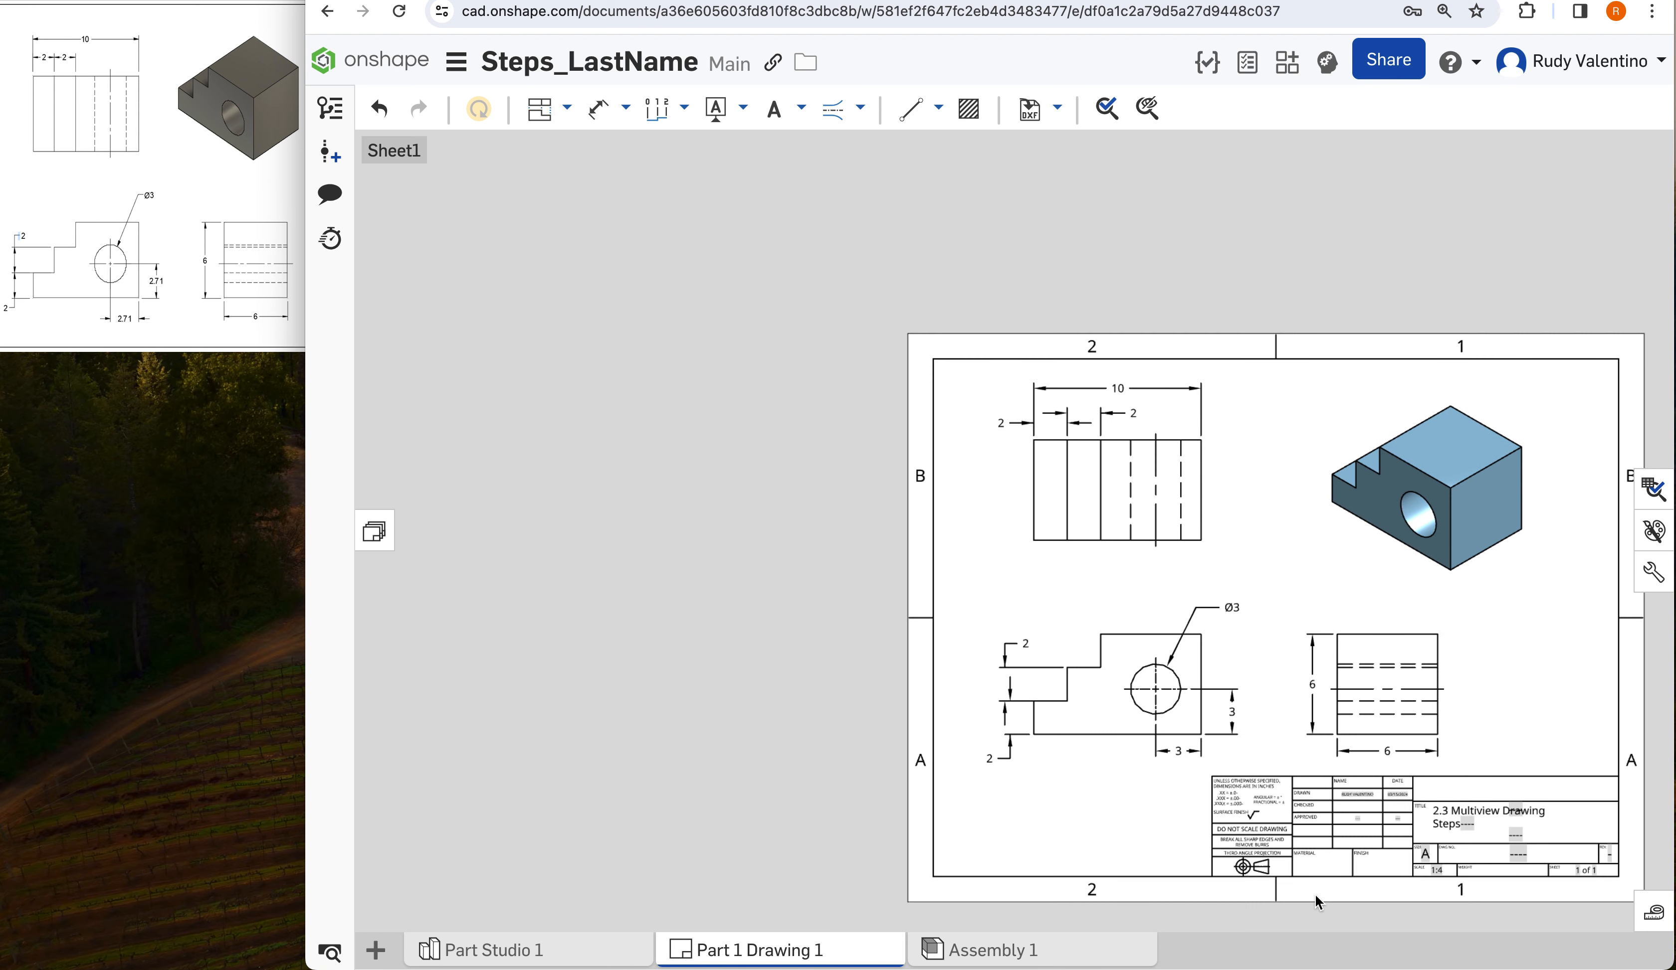
scroll(1316, 899, up, 2)
scroll(1315, 894, down, 3)
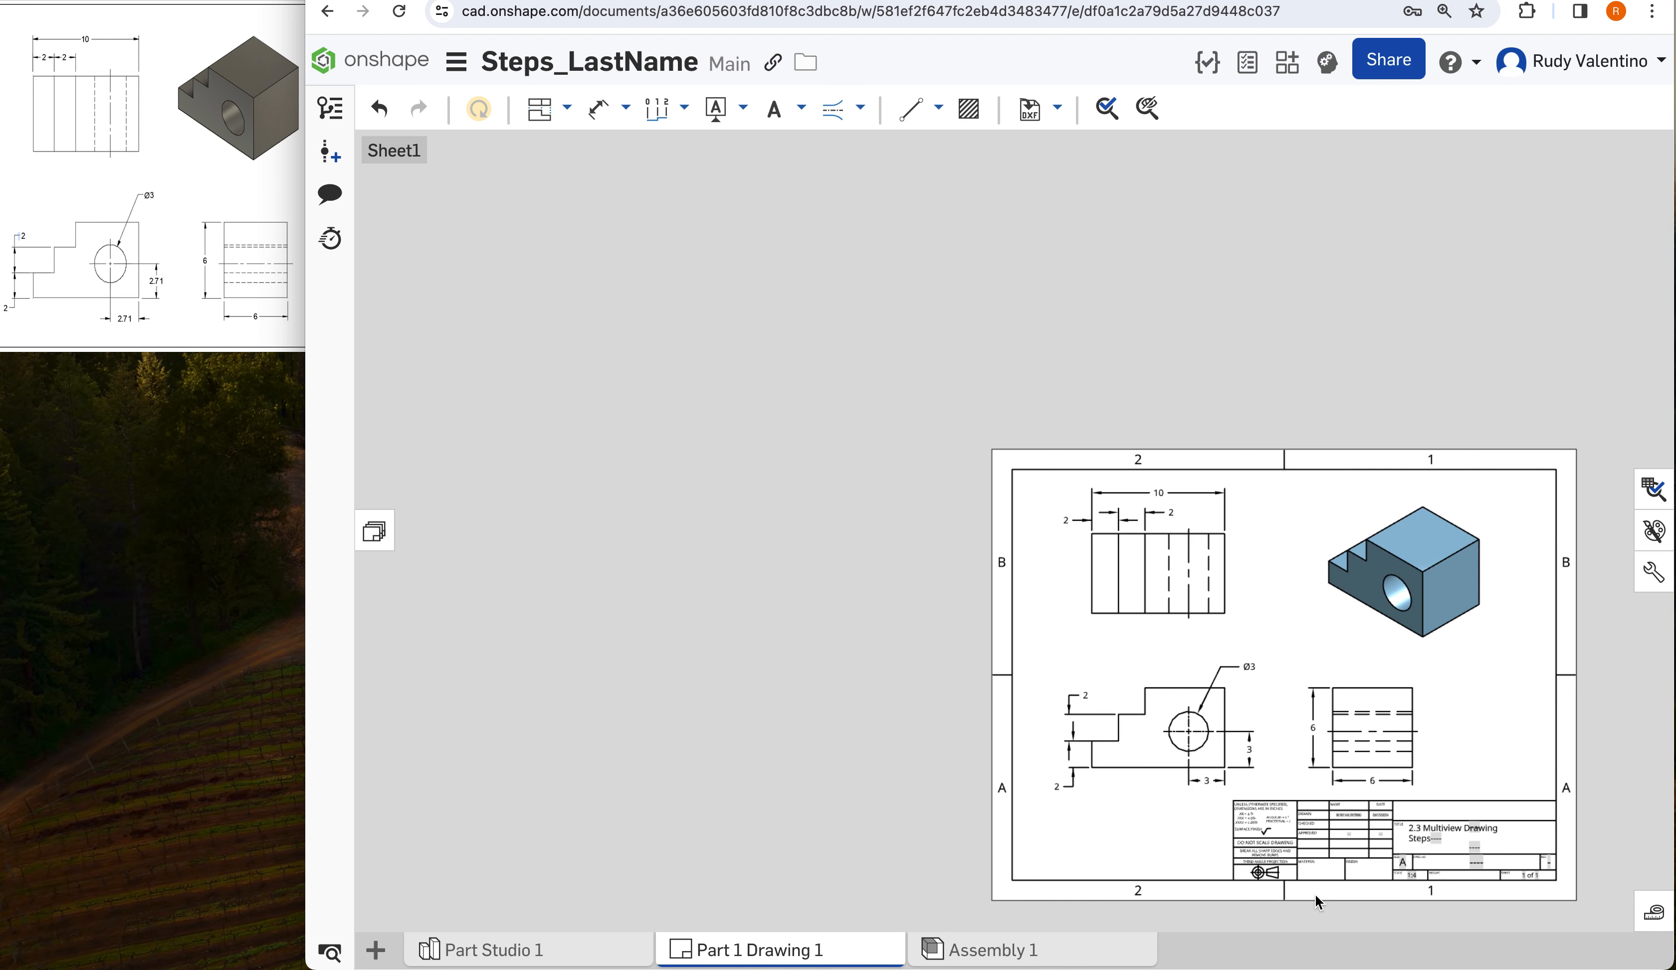
scroll(1315, 893, down, 1)
scroll(1314, 893, up, 2)
scroll(1315, 894, up, 2)
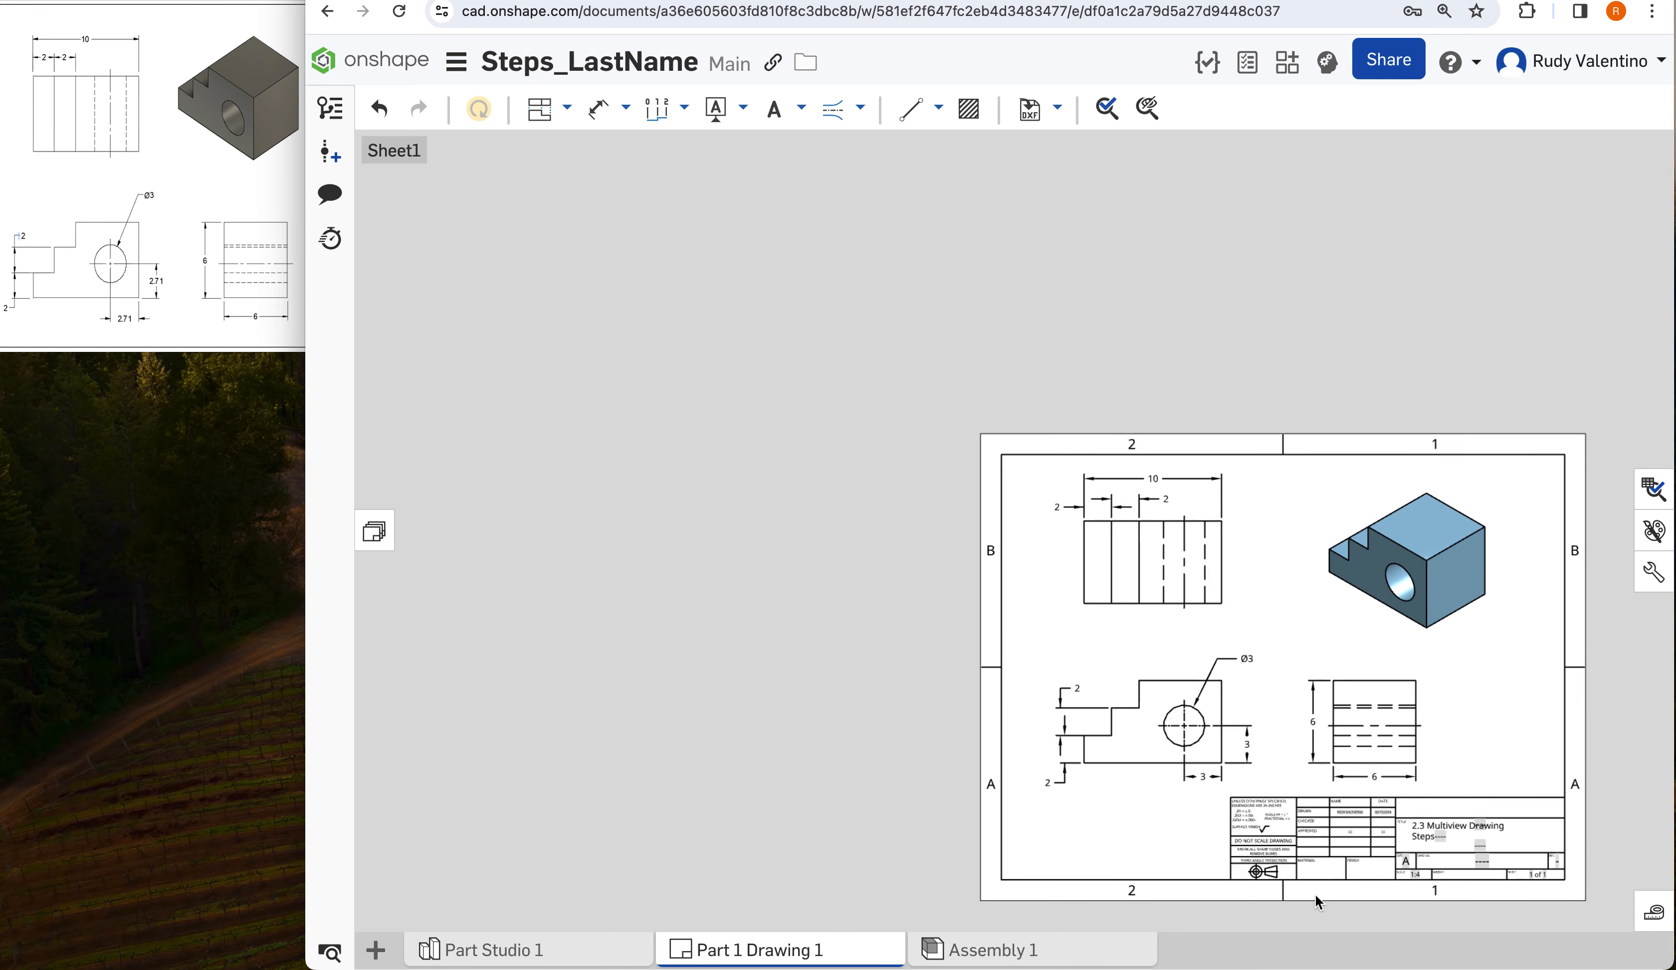
scroll(1147, 594, up, 2)
scroll(1147, 593, up, 1)
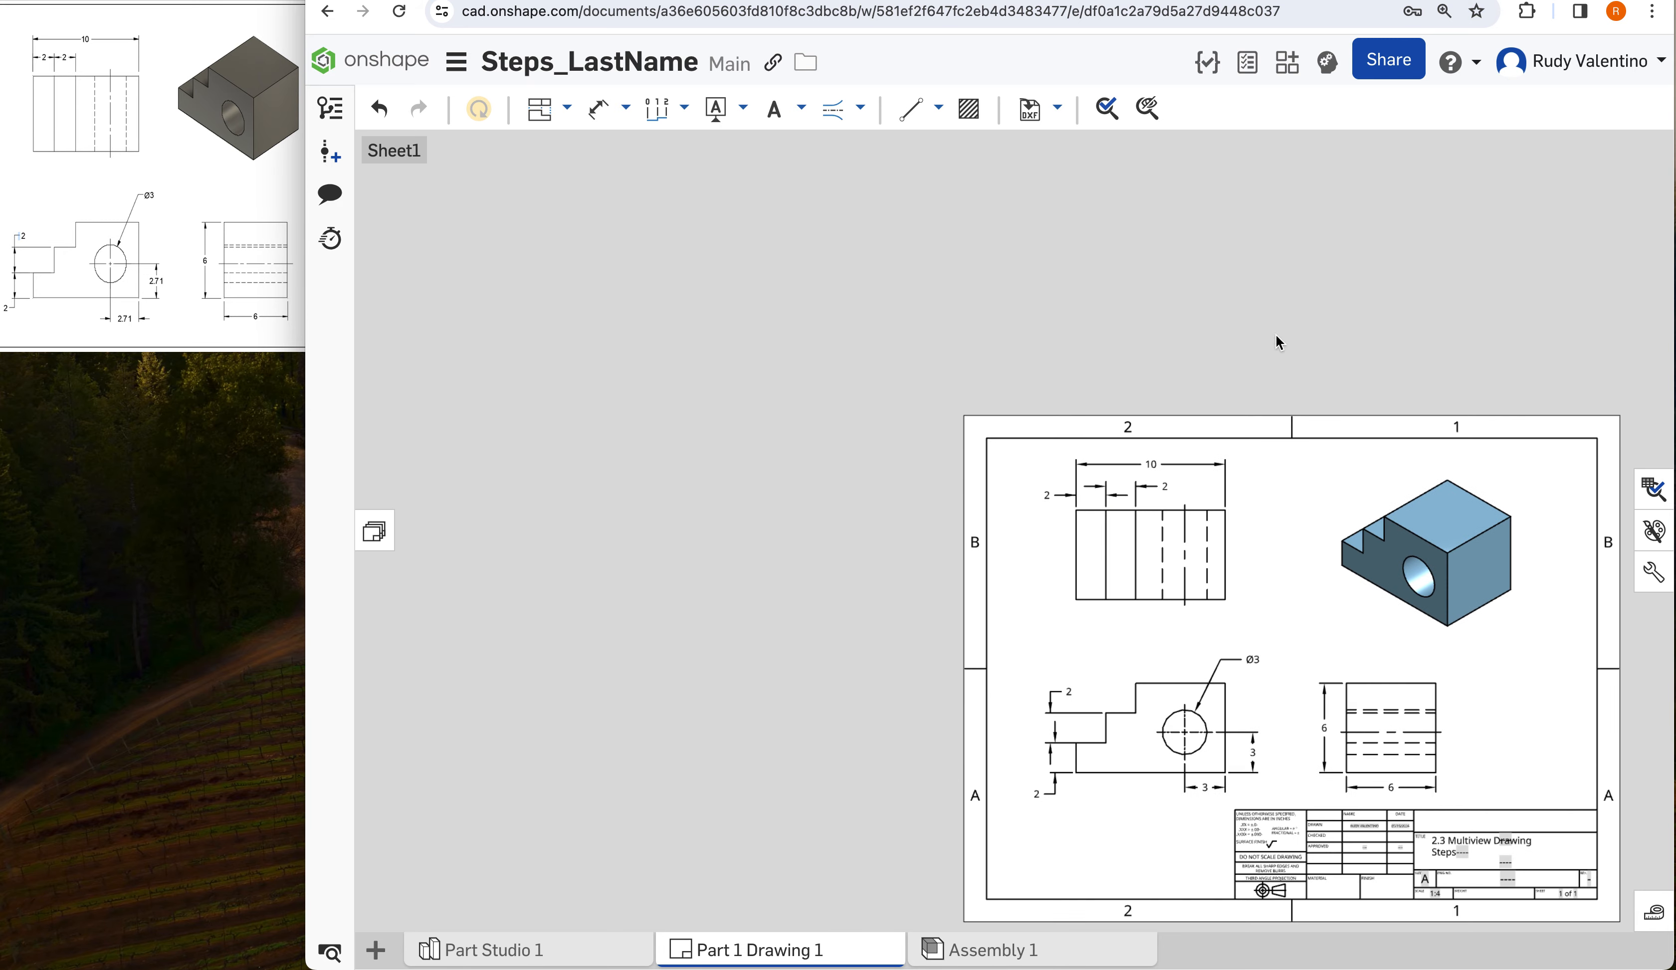
click(992, 371)
scroll(993, 371, down, 2)
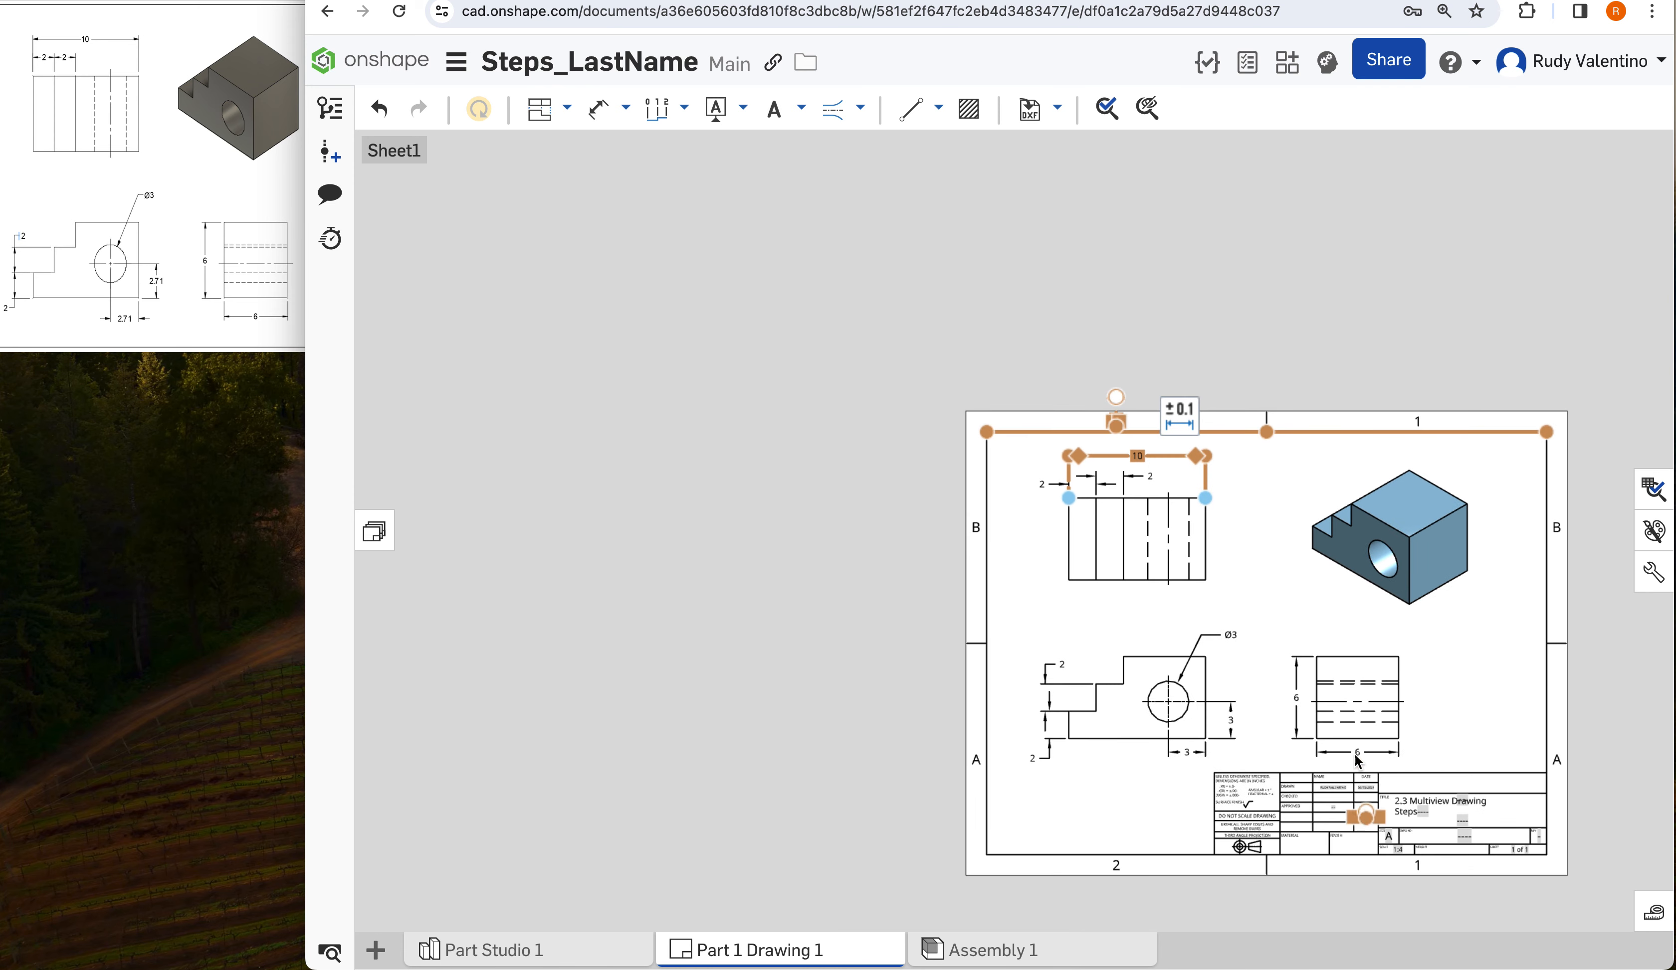
click(1267, 336)
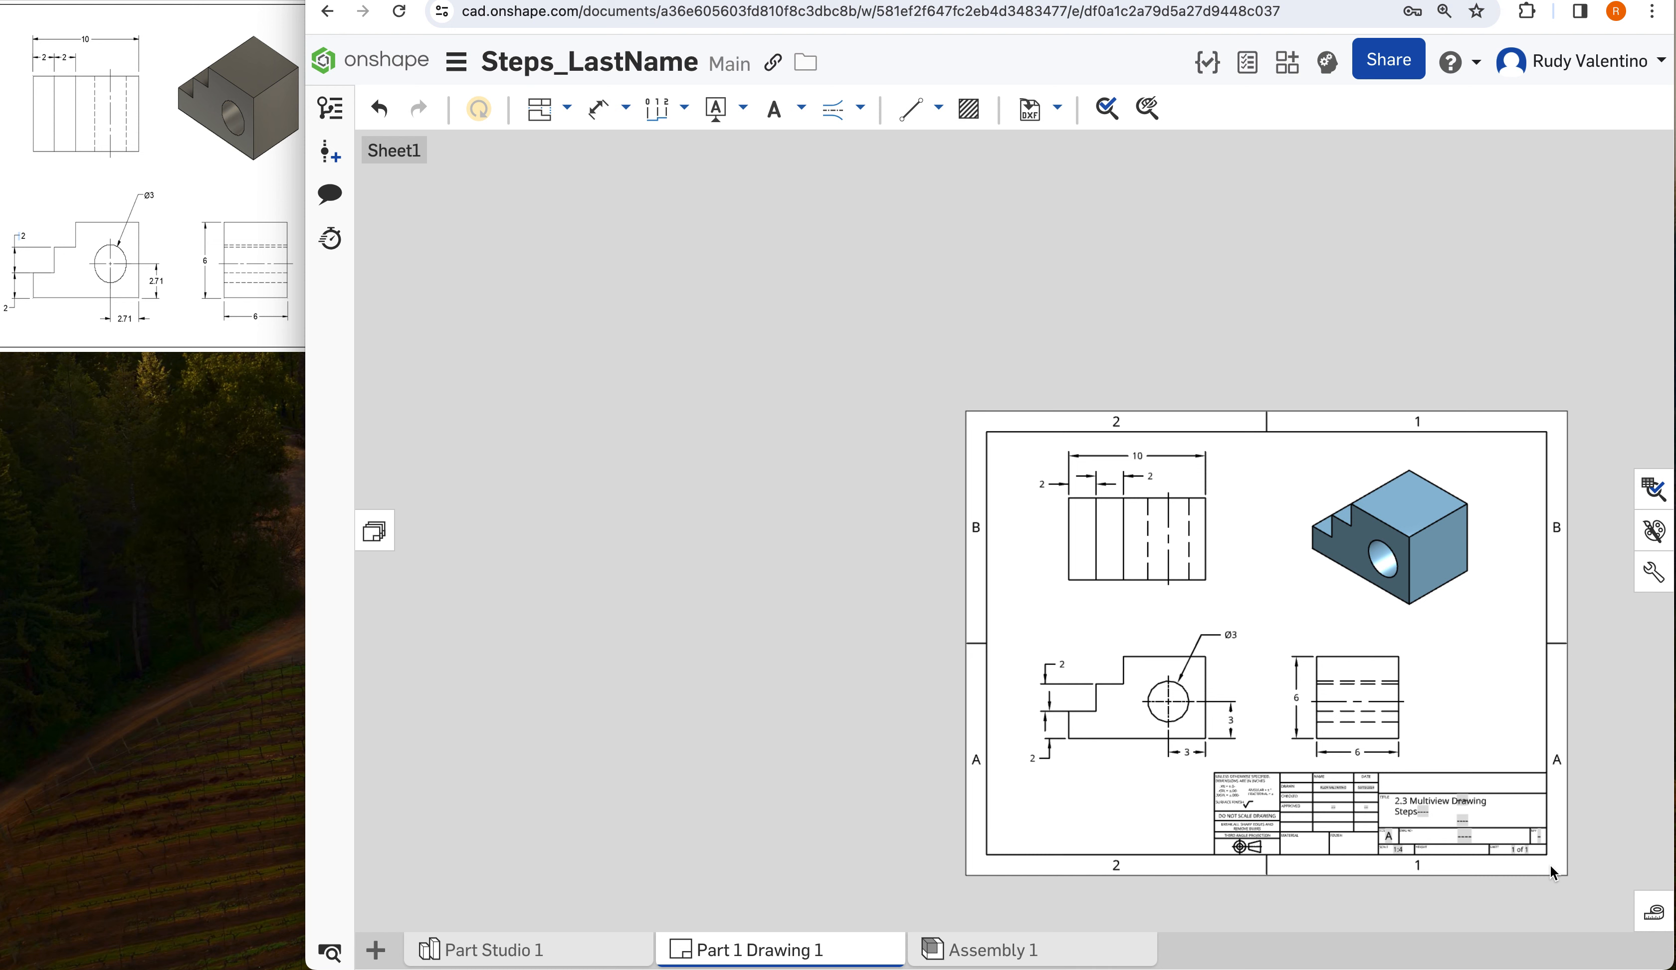
scroll(1549, 862, up, 3)
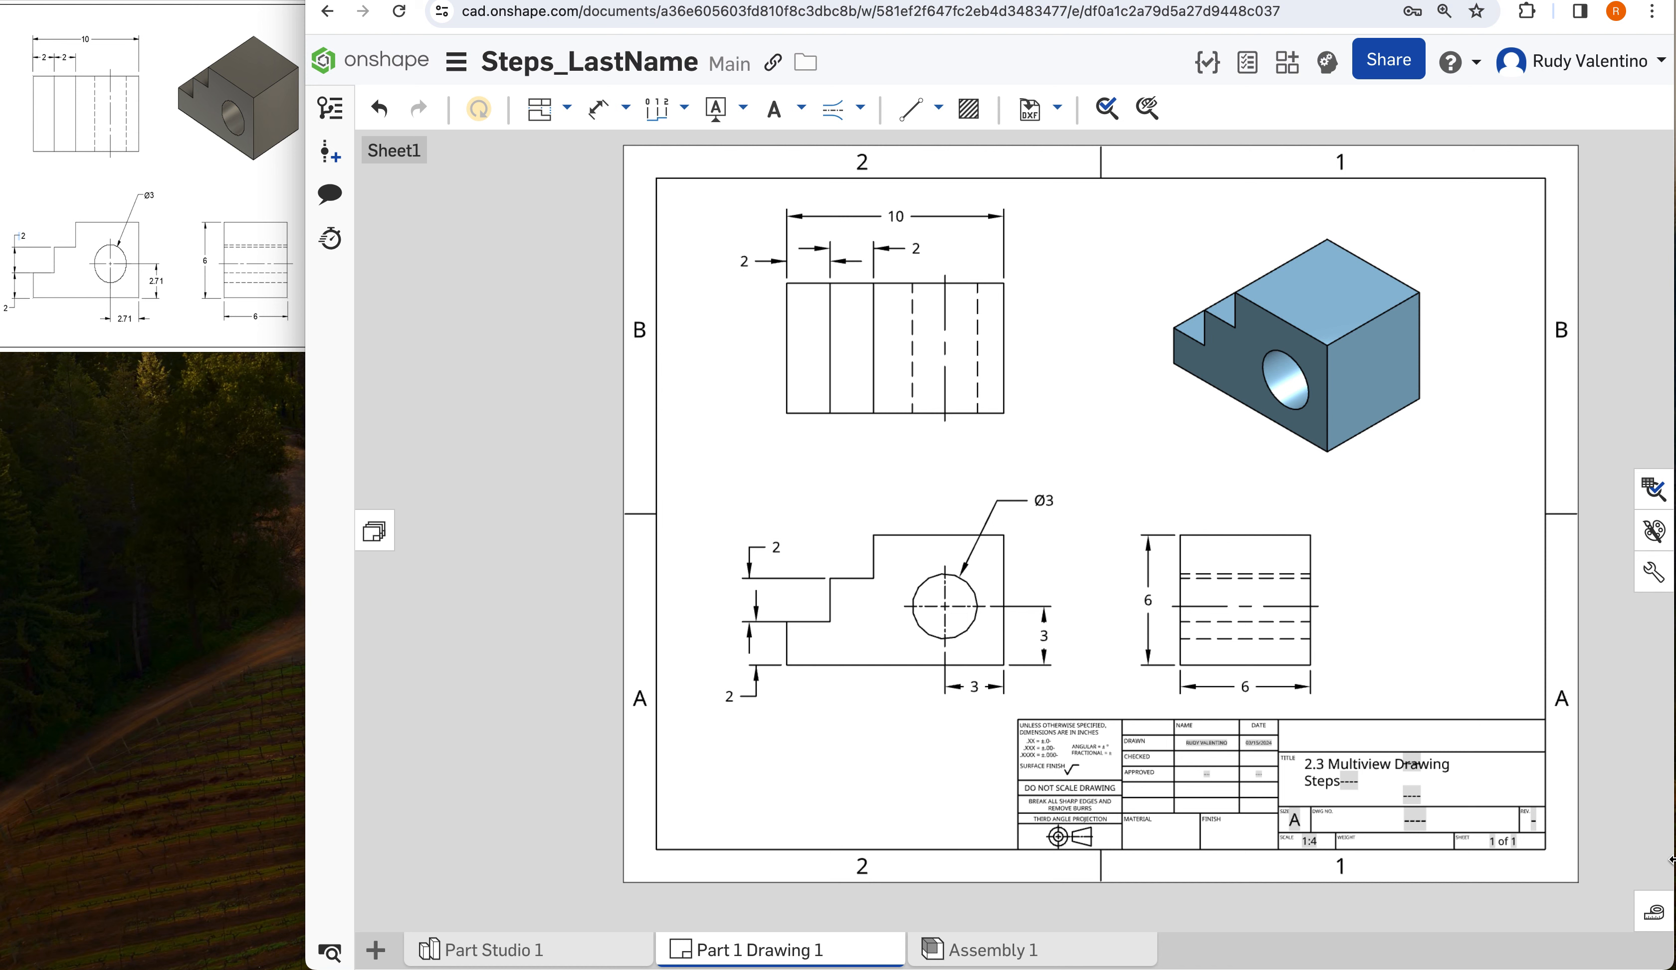
drag(620, 139, 1590, 889)
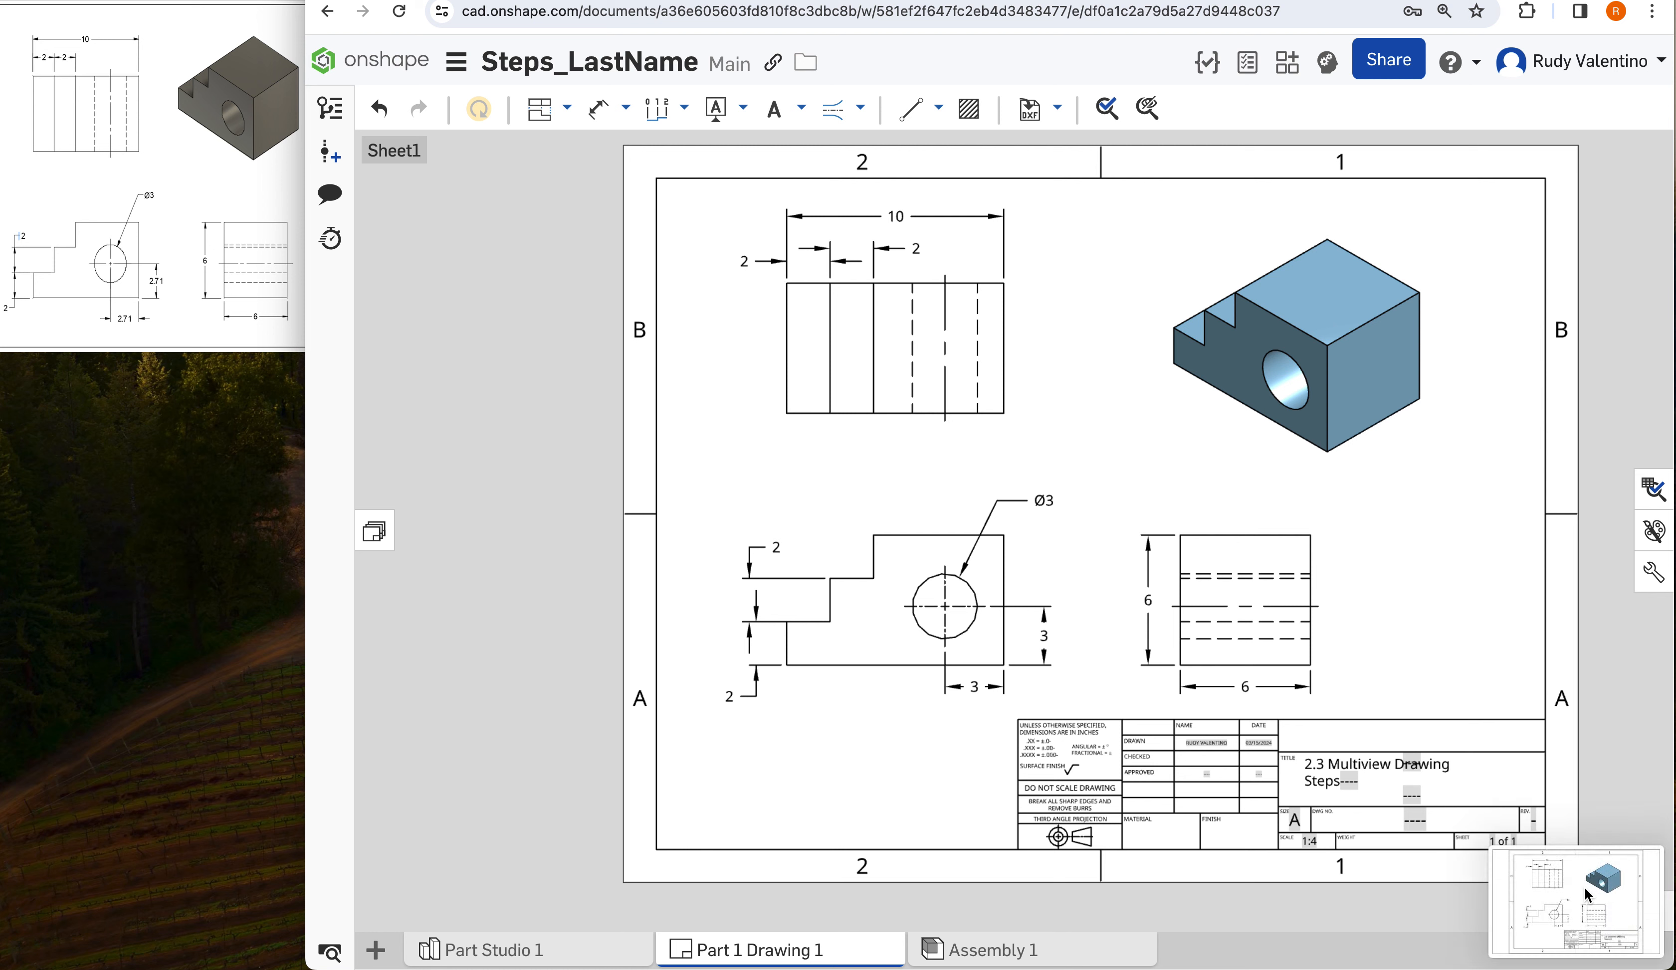
click(770, 566)
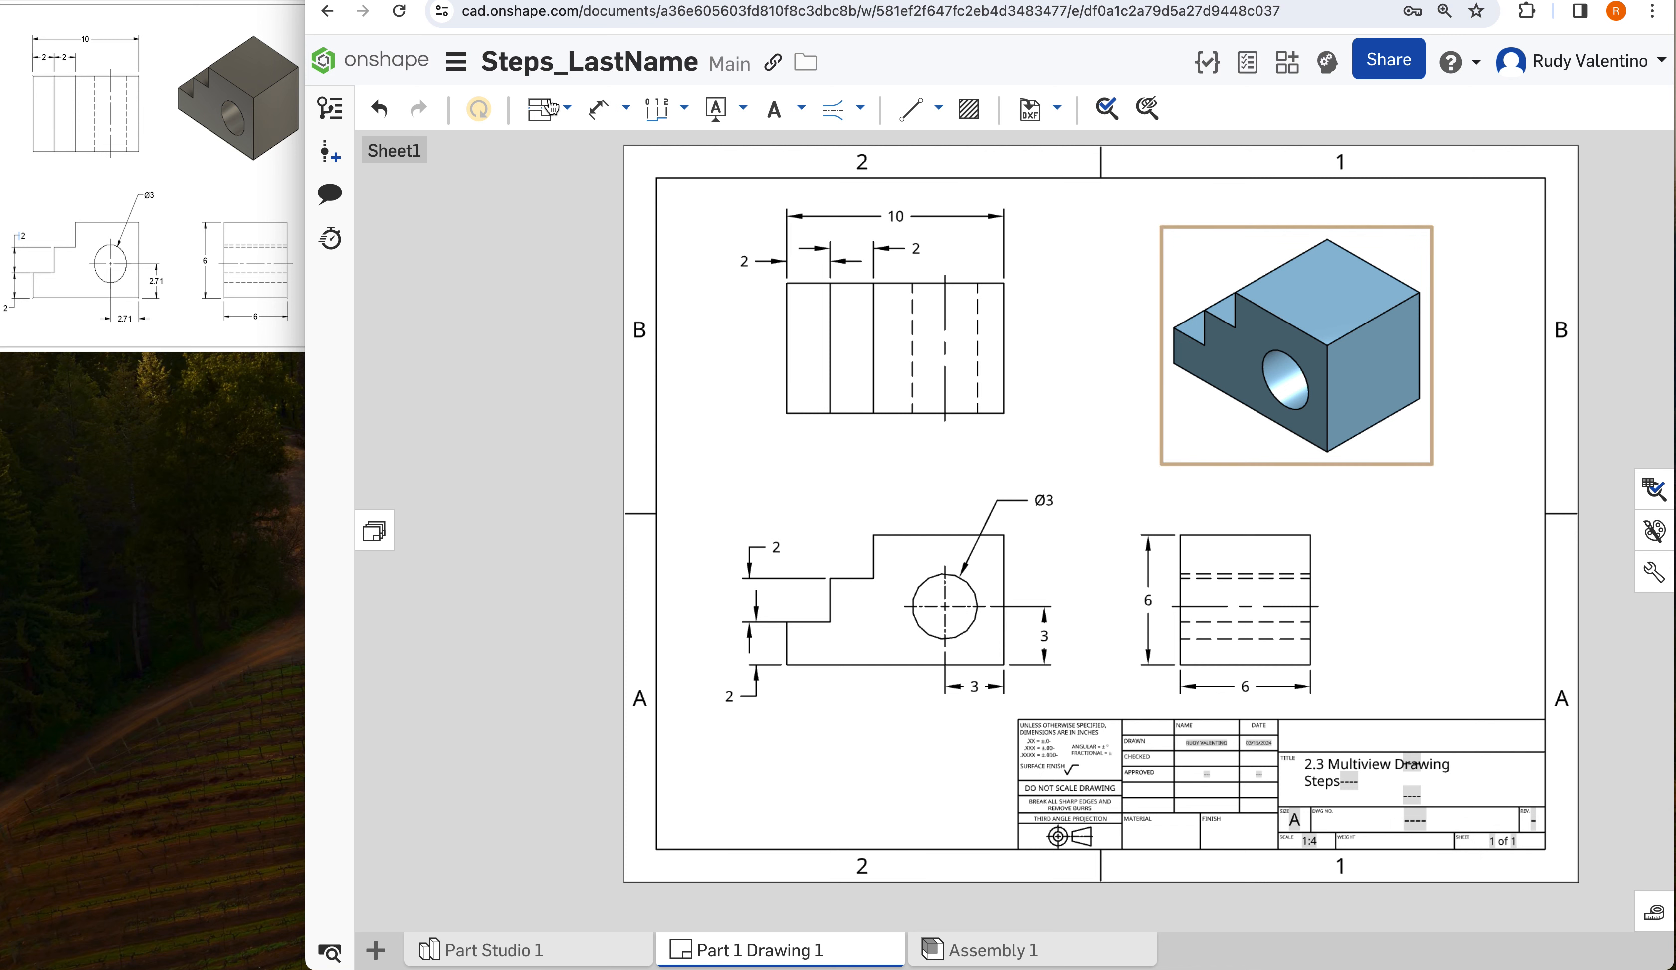
- Return to Part Studio 1, and close the document to go back to the Lesson 2.3 folder
click(612, 959)
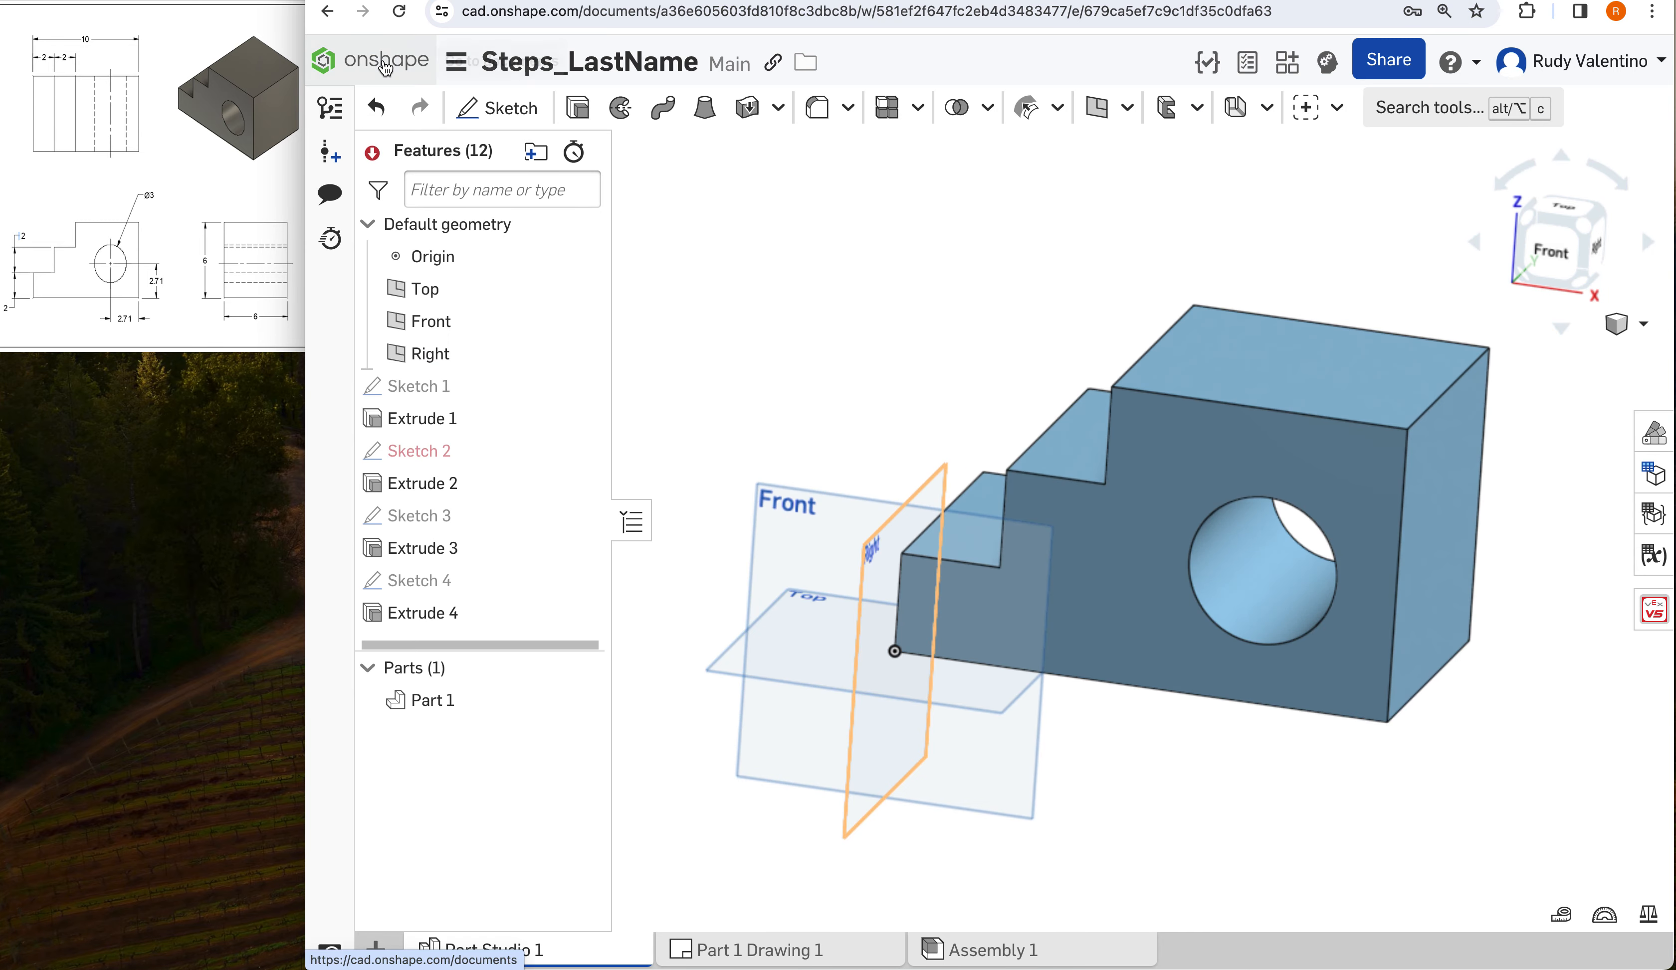
click(385, 66)
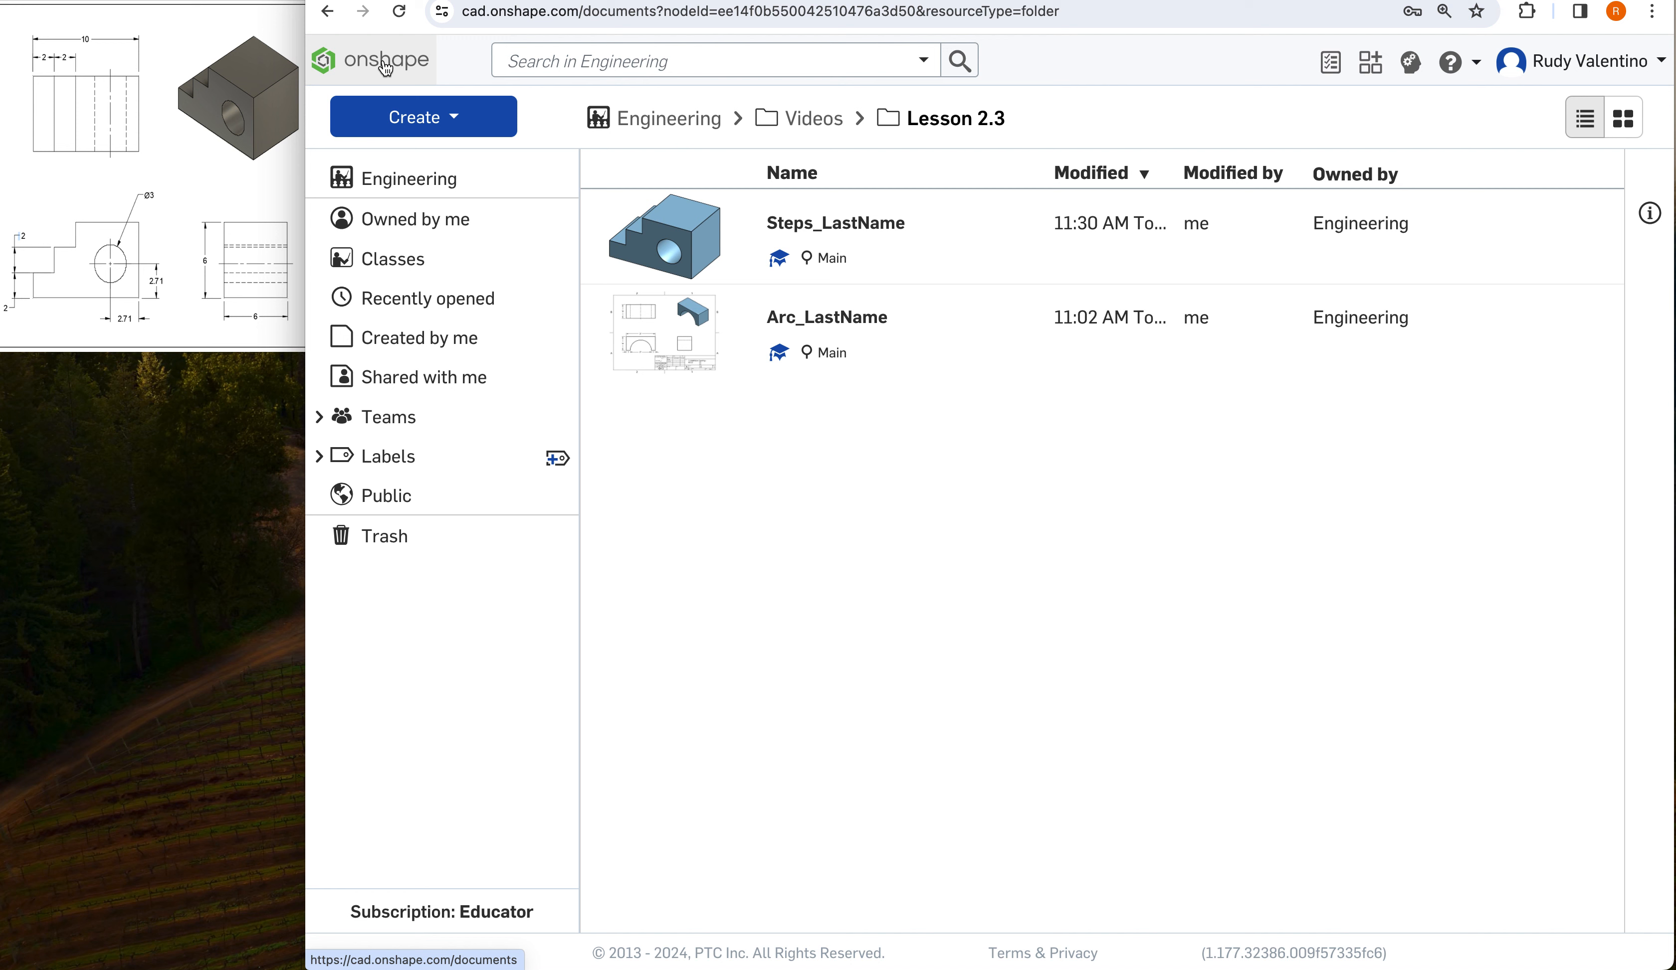